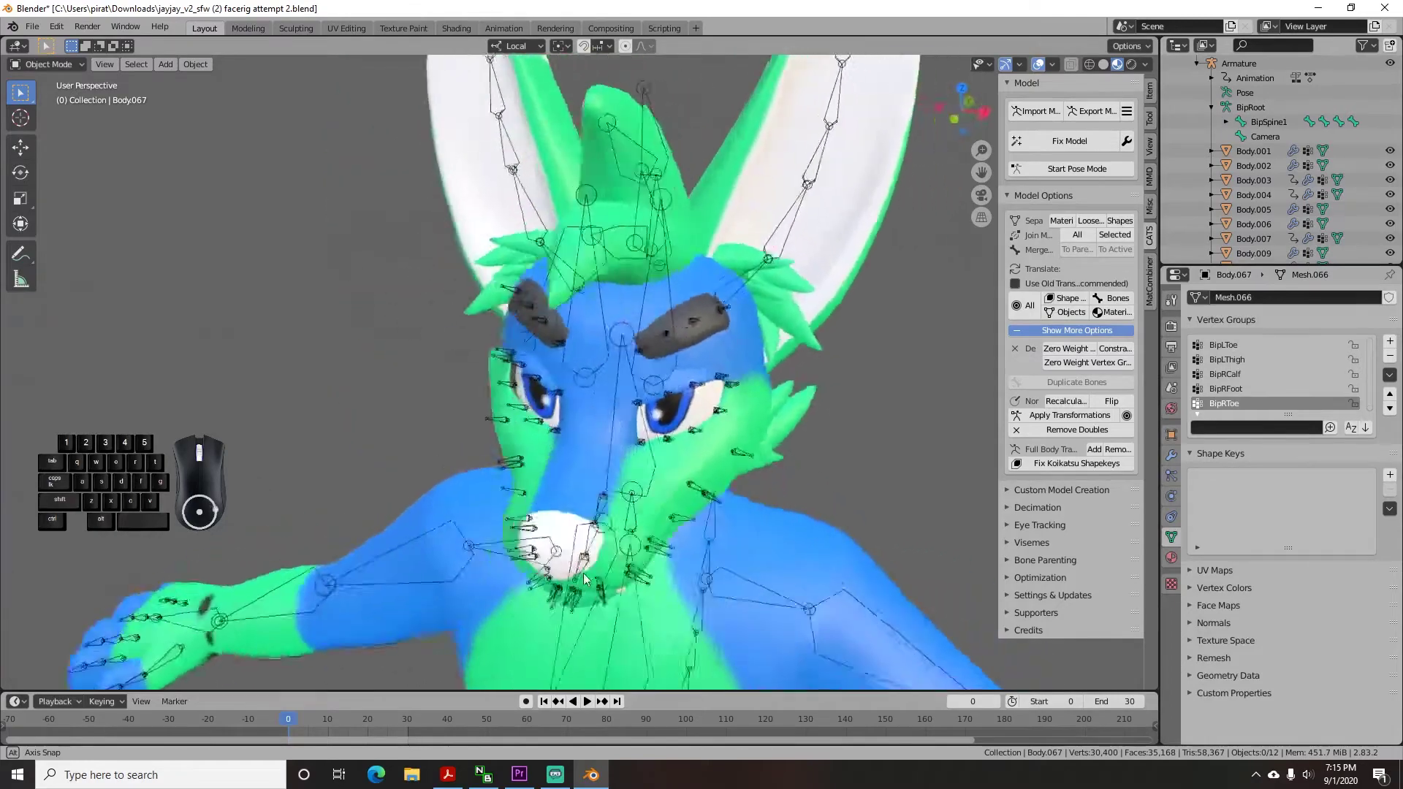
pyautogui.scroll(-7, 663, 526)
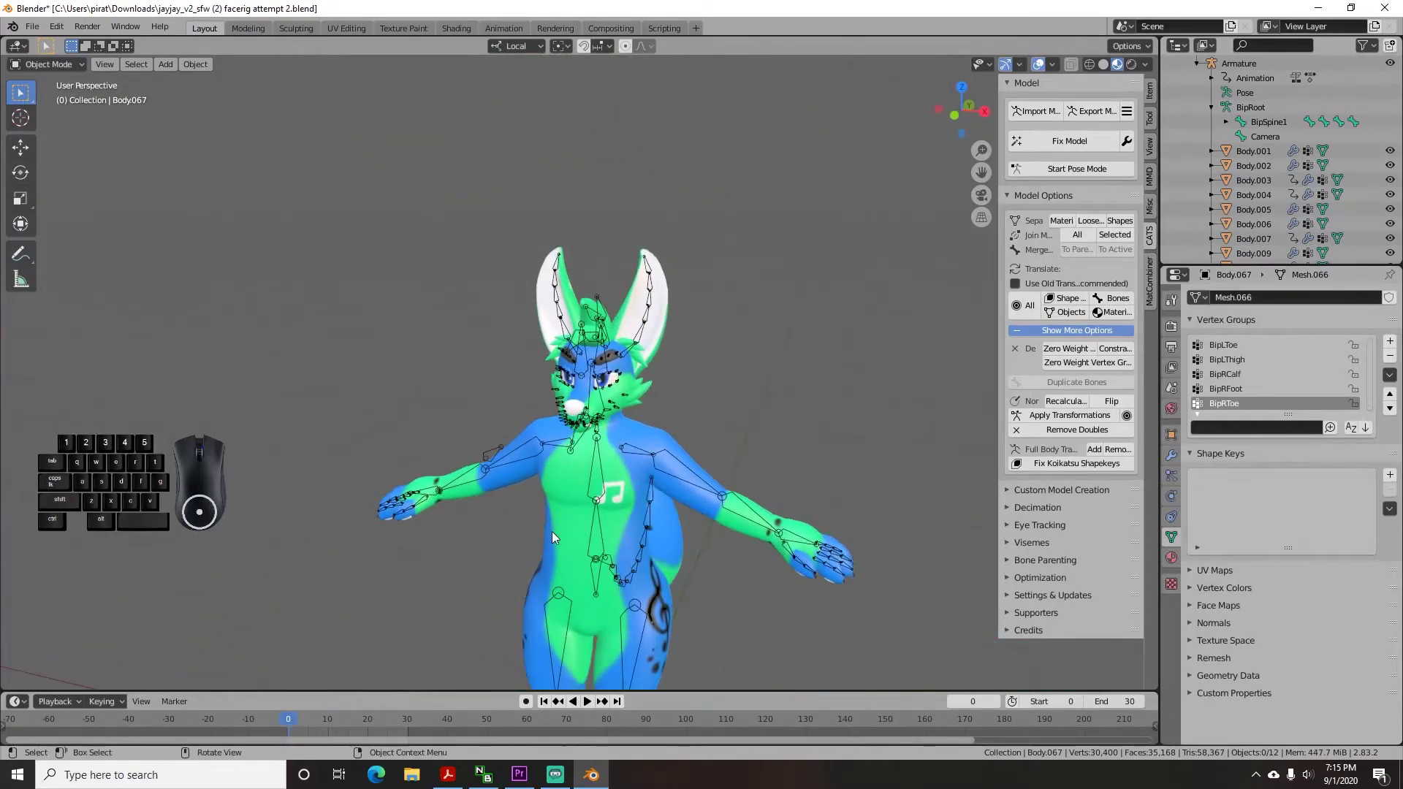
pyautogui.click(519, 773)
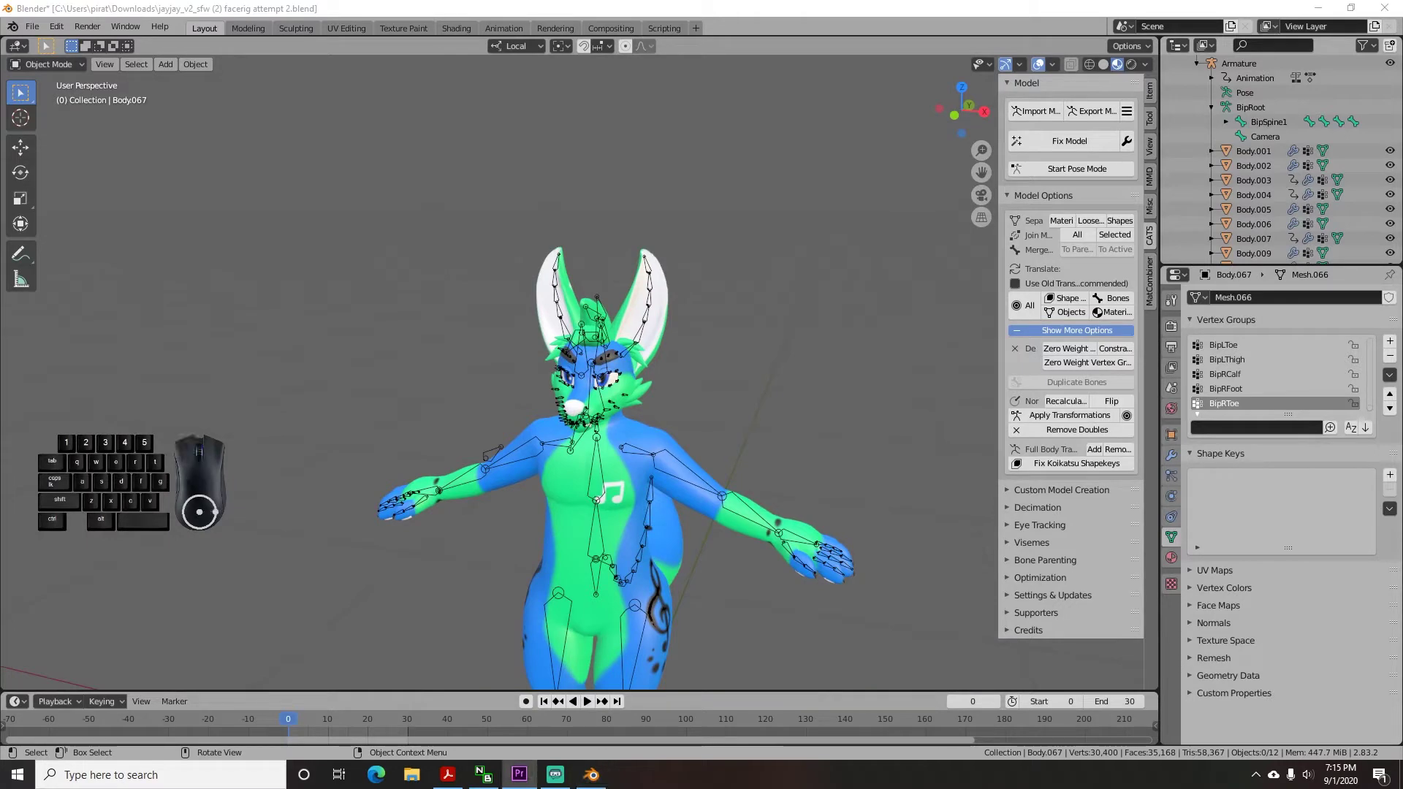
pyautogui.press('XF86AudioLowerVolume')
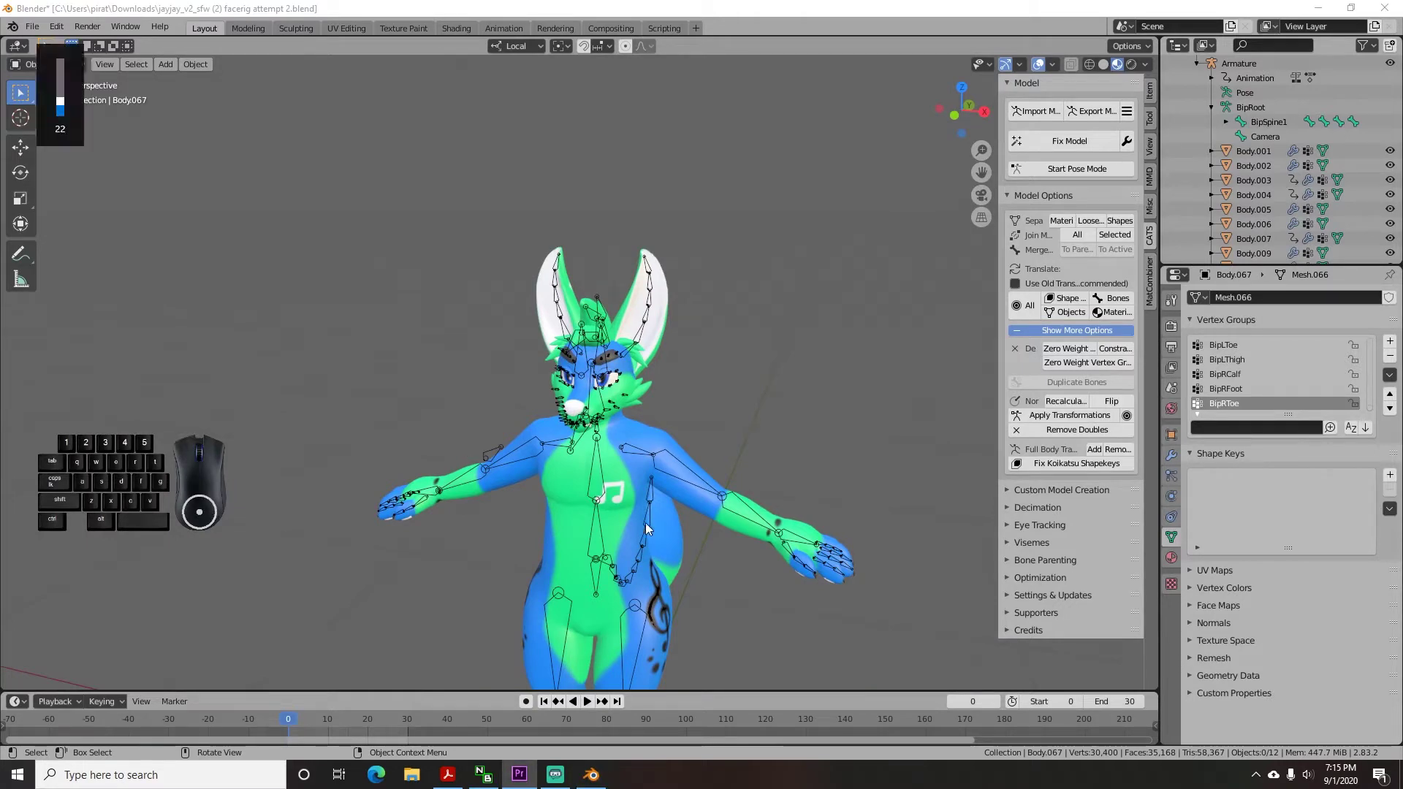
# Step: Switch to Acrobat Reader and read the idle1 base animation requirements in the FaceRig model documentation
pyautogui.click(447, 775)
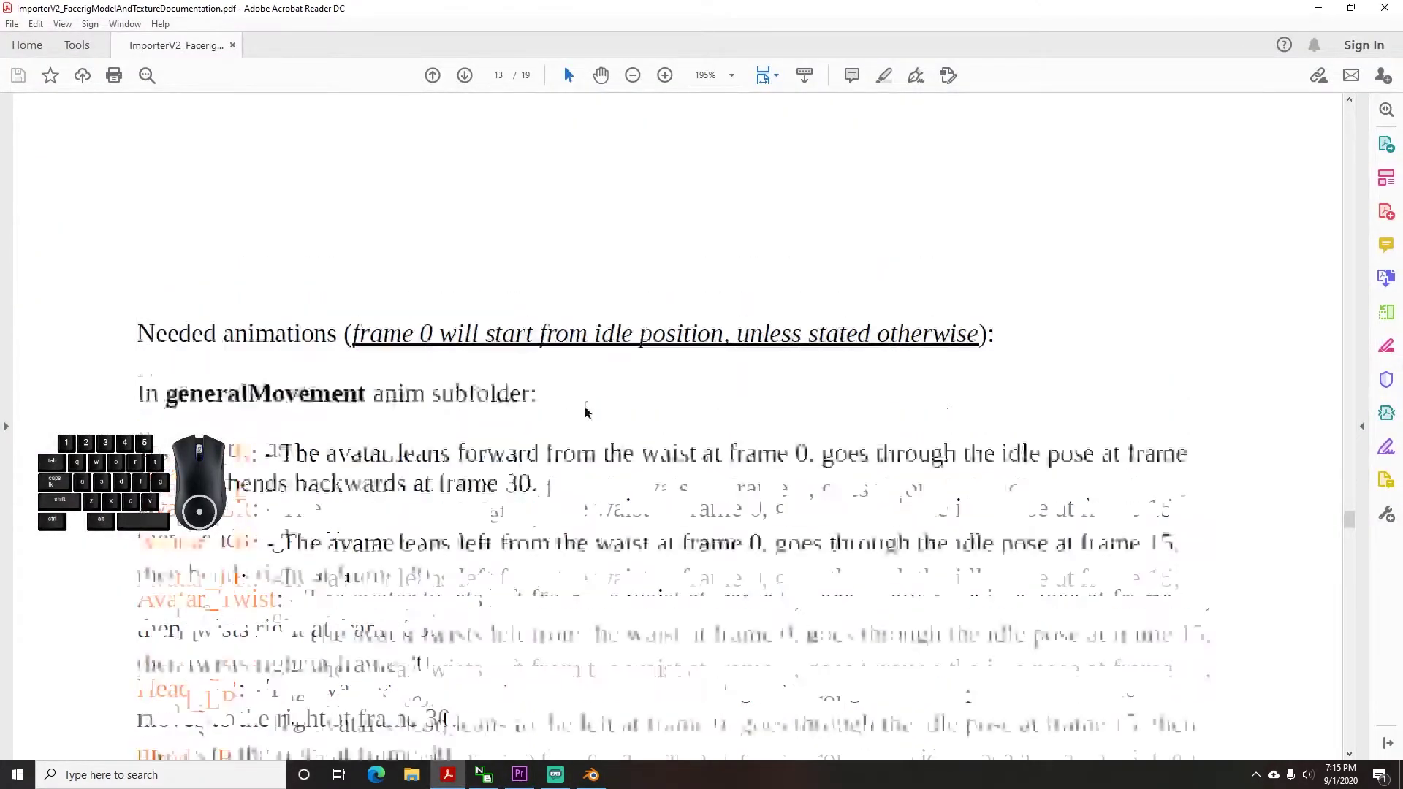
pyautogui.scroll(-5, 584, 411)
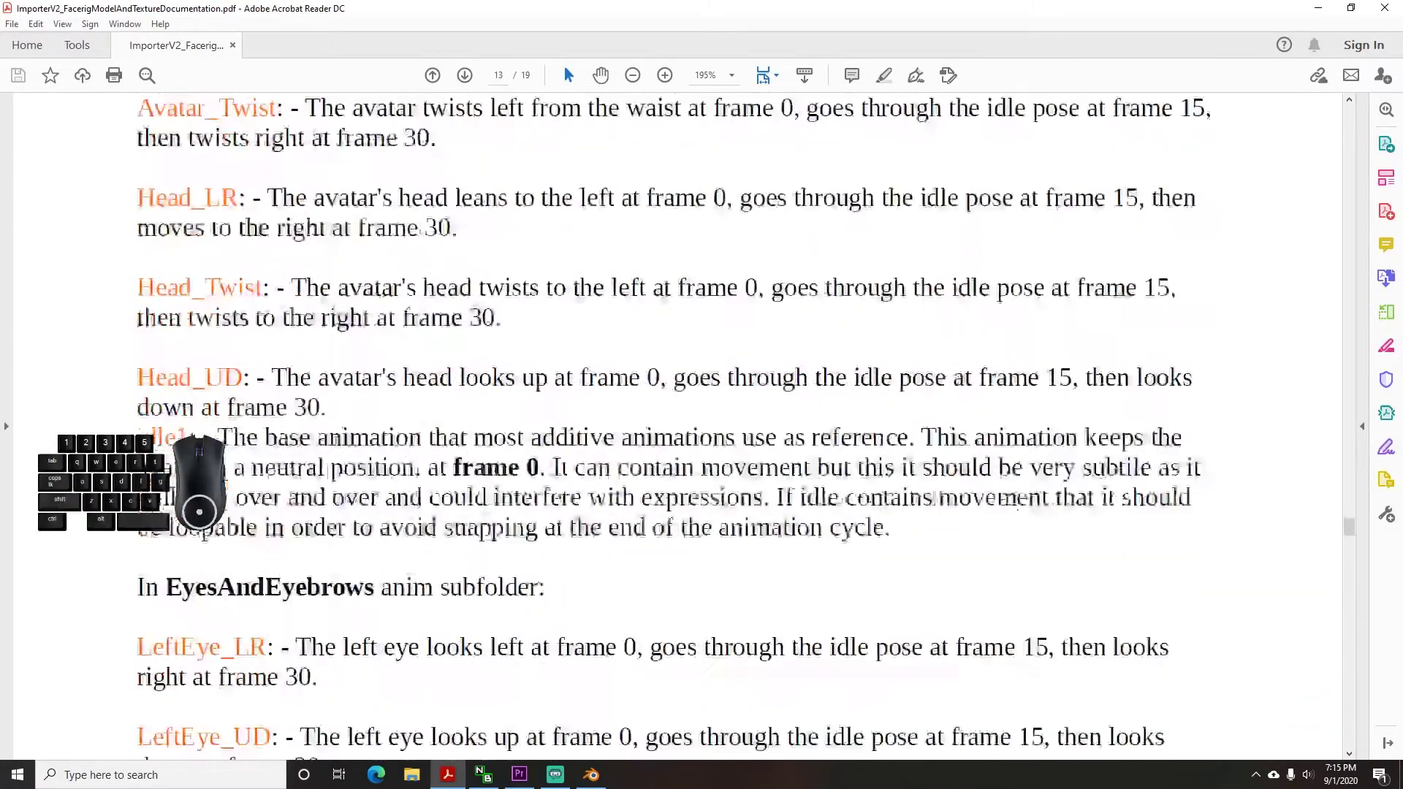
pyautogui.moveTo(139, 432); pyautogui.dragTo(823, 527)
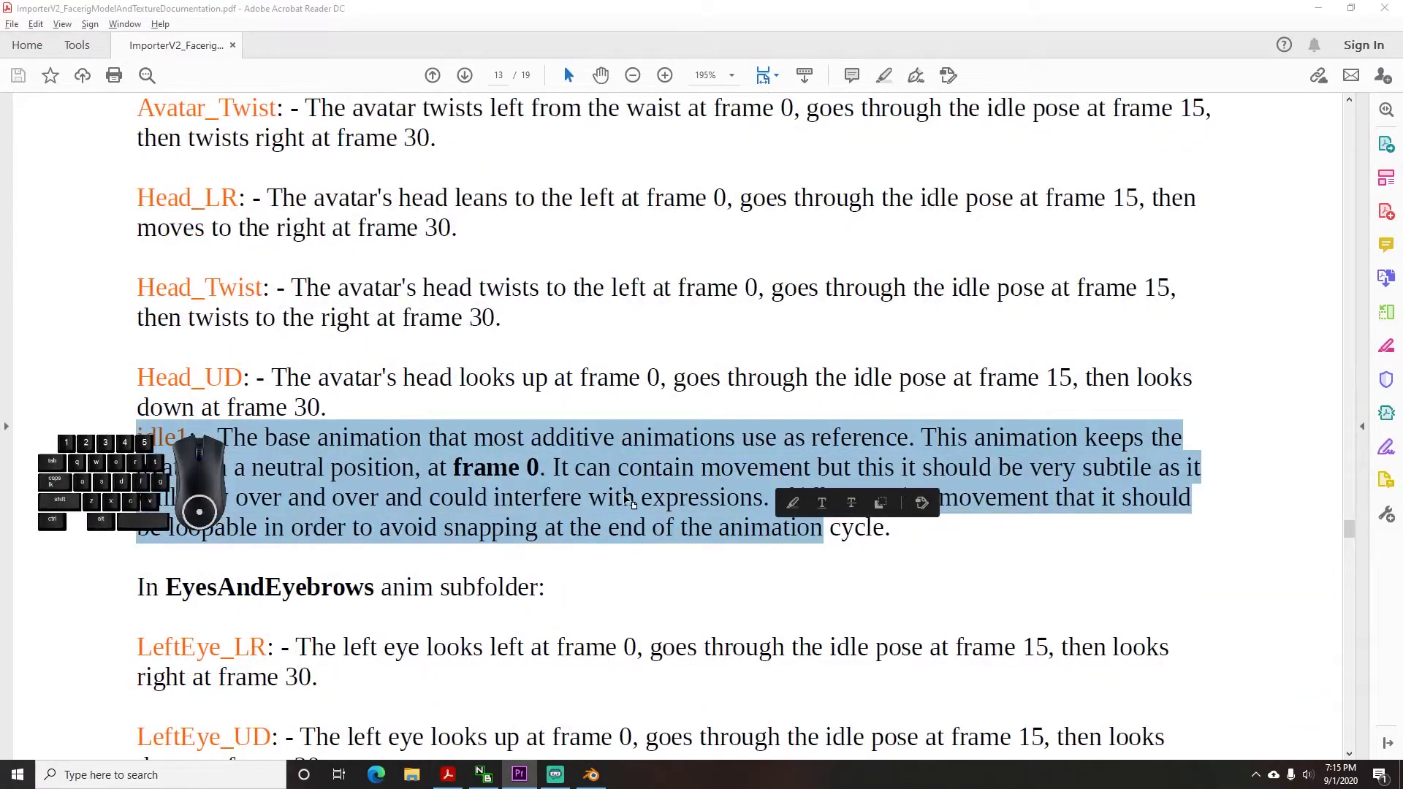
# Step: Return to Blender and set up the Animation workspace with the Action Editor for the armature
pyautogui.click(581, 778)
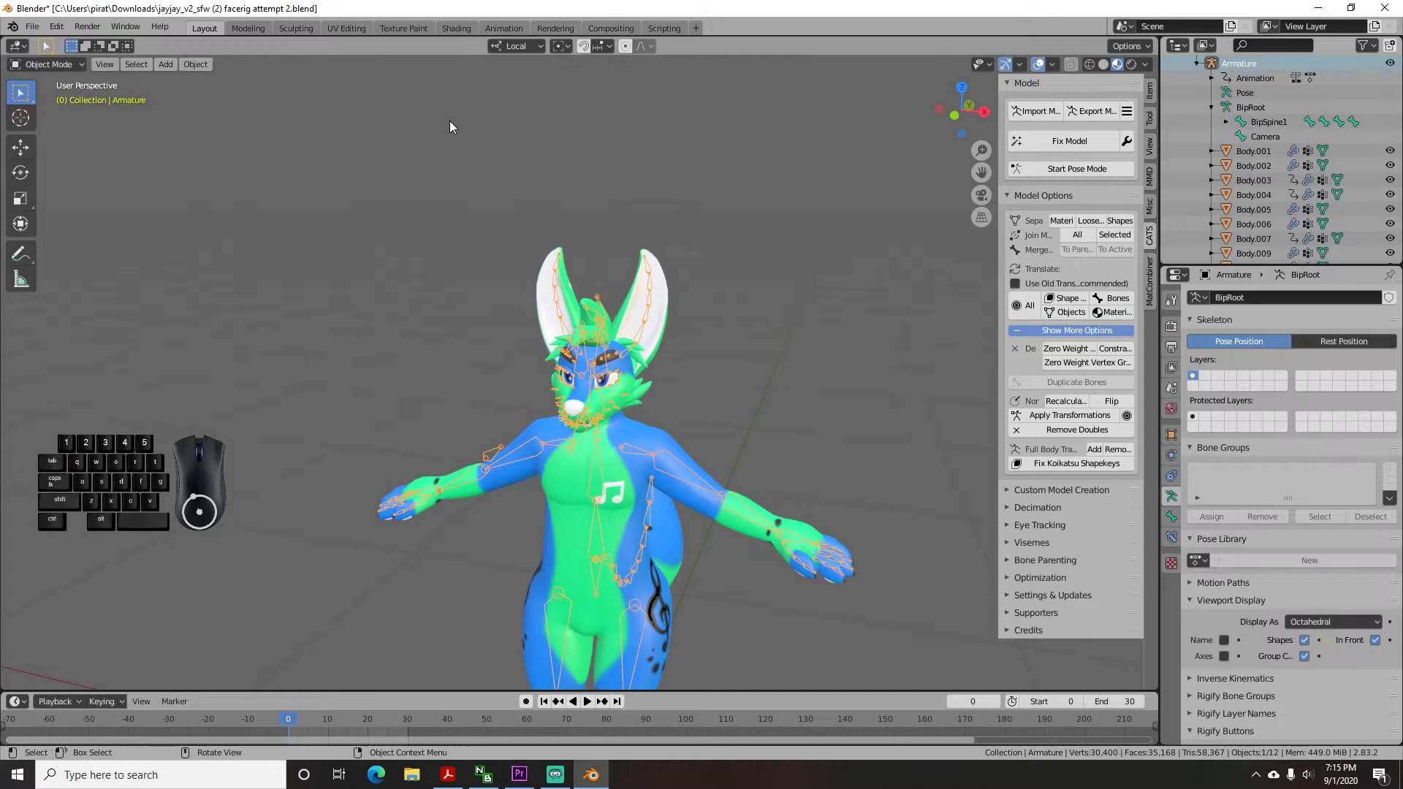
pyautogui.click(500, 28)
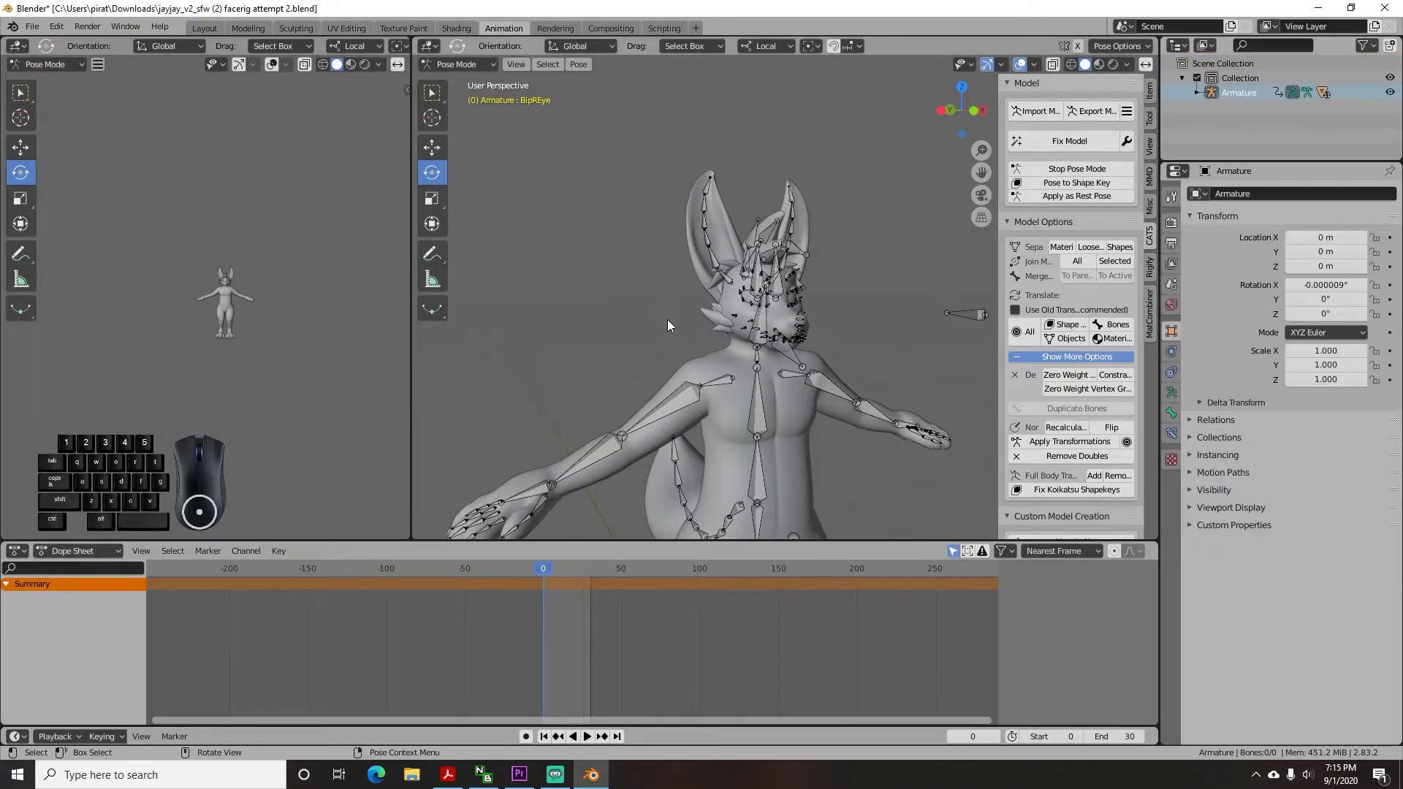
pyautogui.click(111, 551)
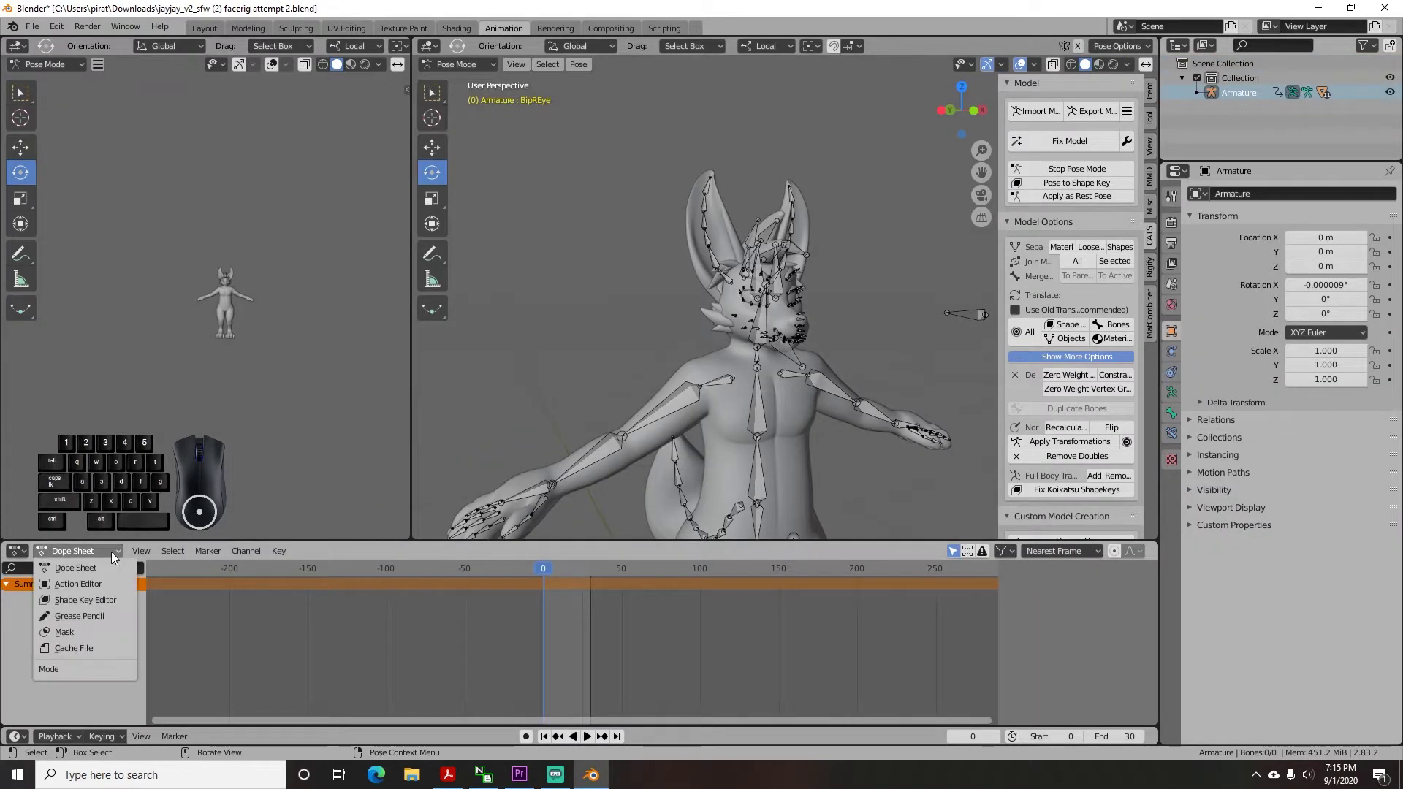
pyautogui.click(79, 584)
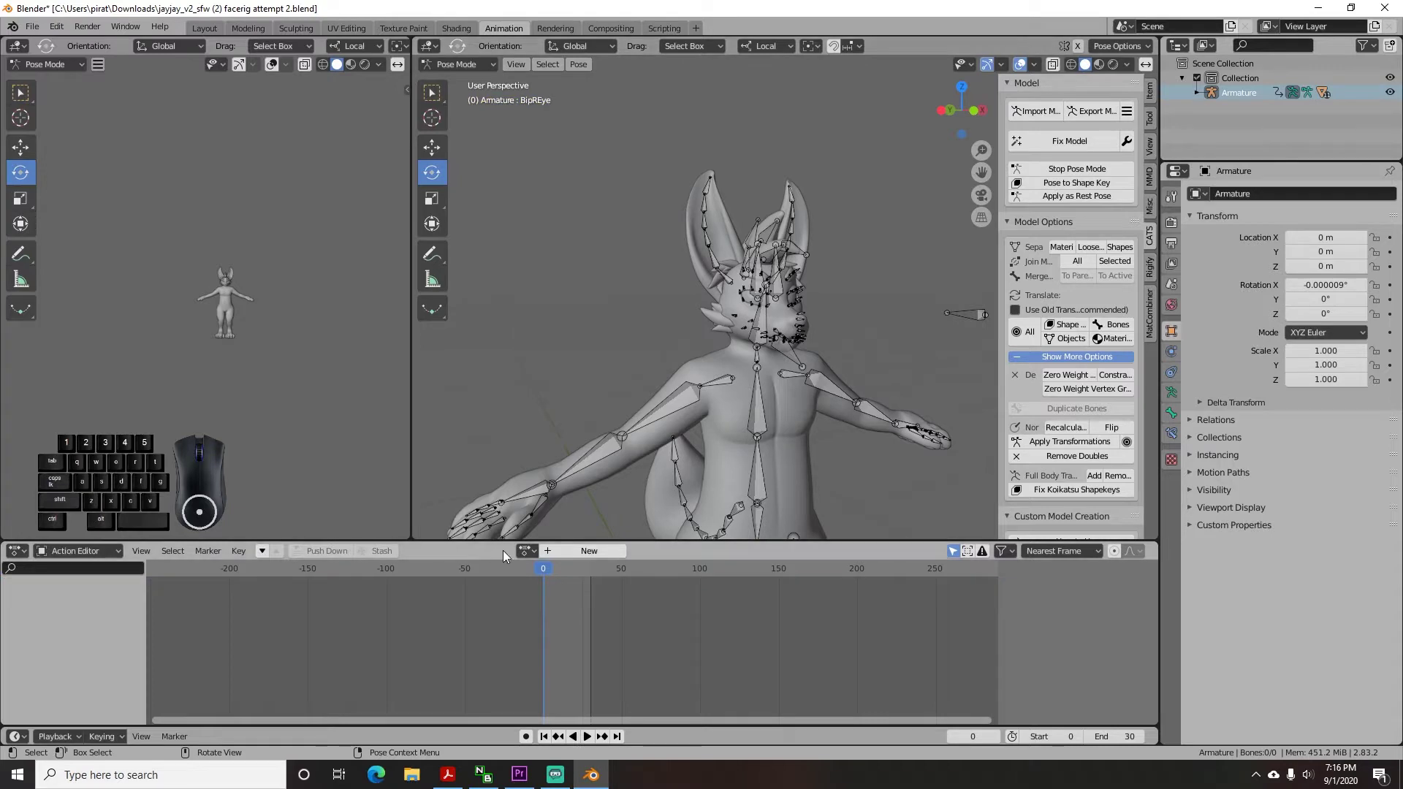
# Step: Create a new action for the armature and name it base
pyautogui.moveTo(770, 409); pyautogui.dragTo(610, 403, button='middle')
pyautogui.click(589, 551)
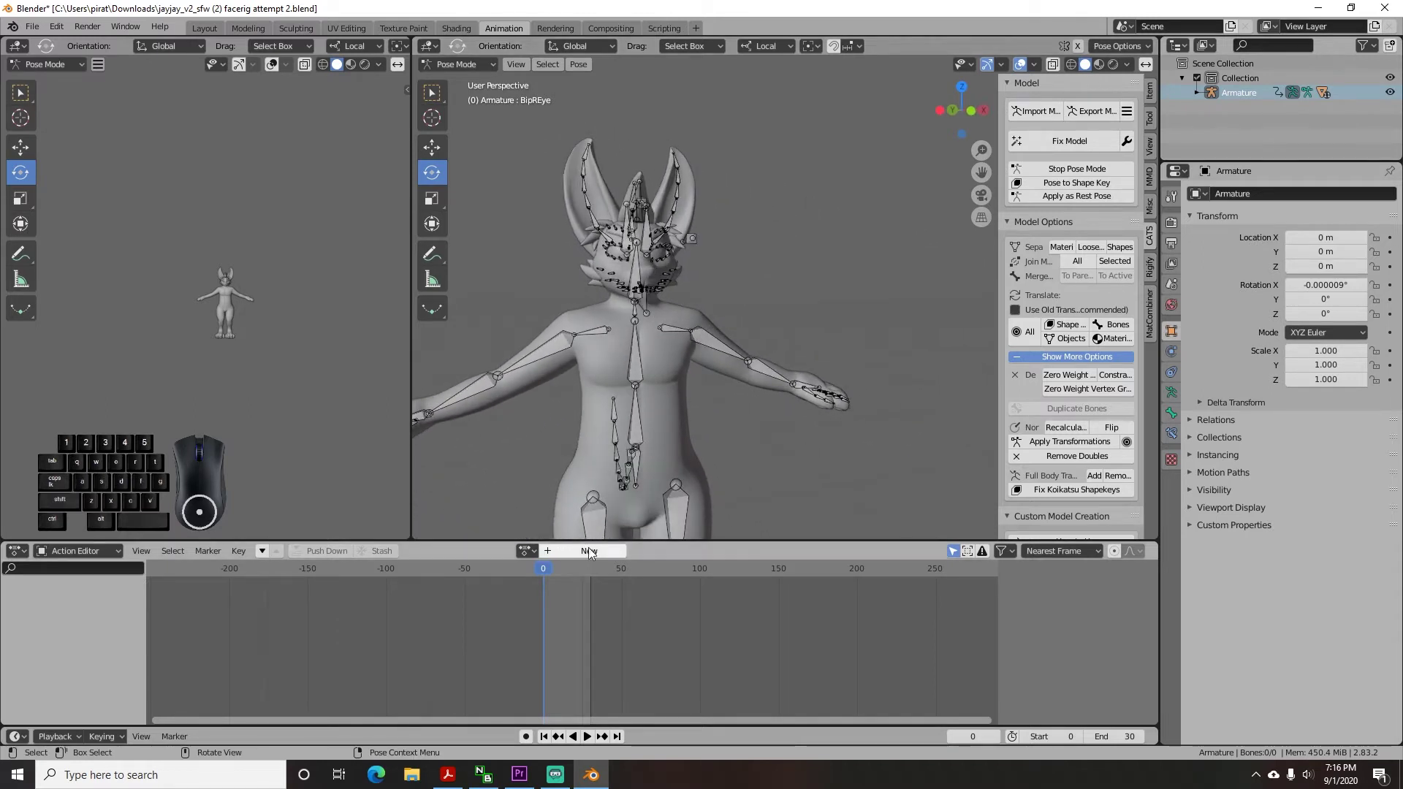
pyautogui.click(581, 551)
pyautogui.write('base')
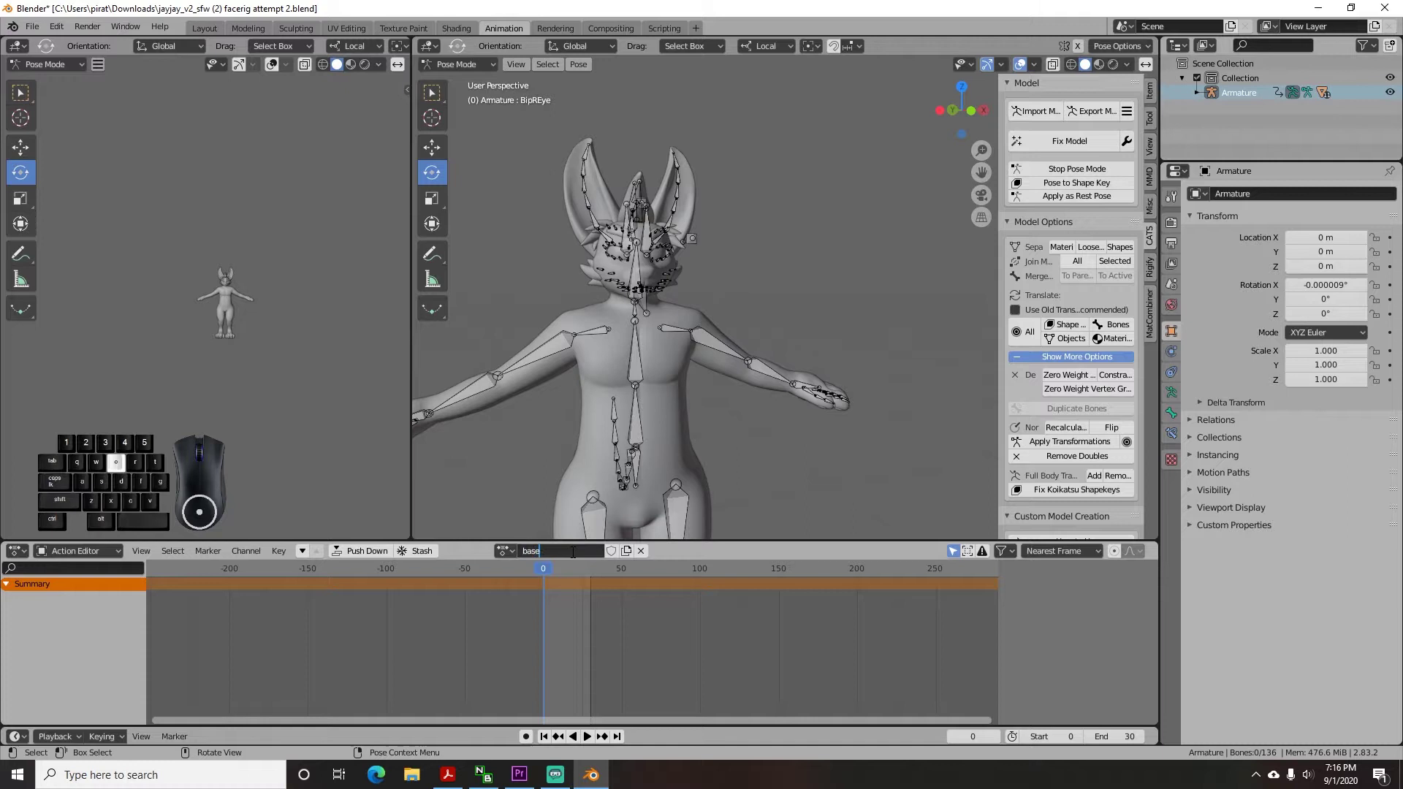
pyautogui.press('Return')
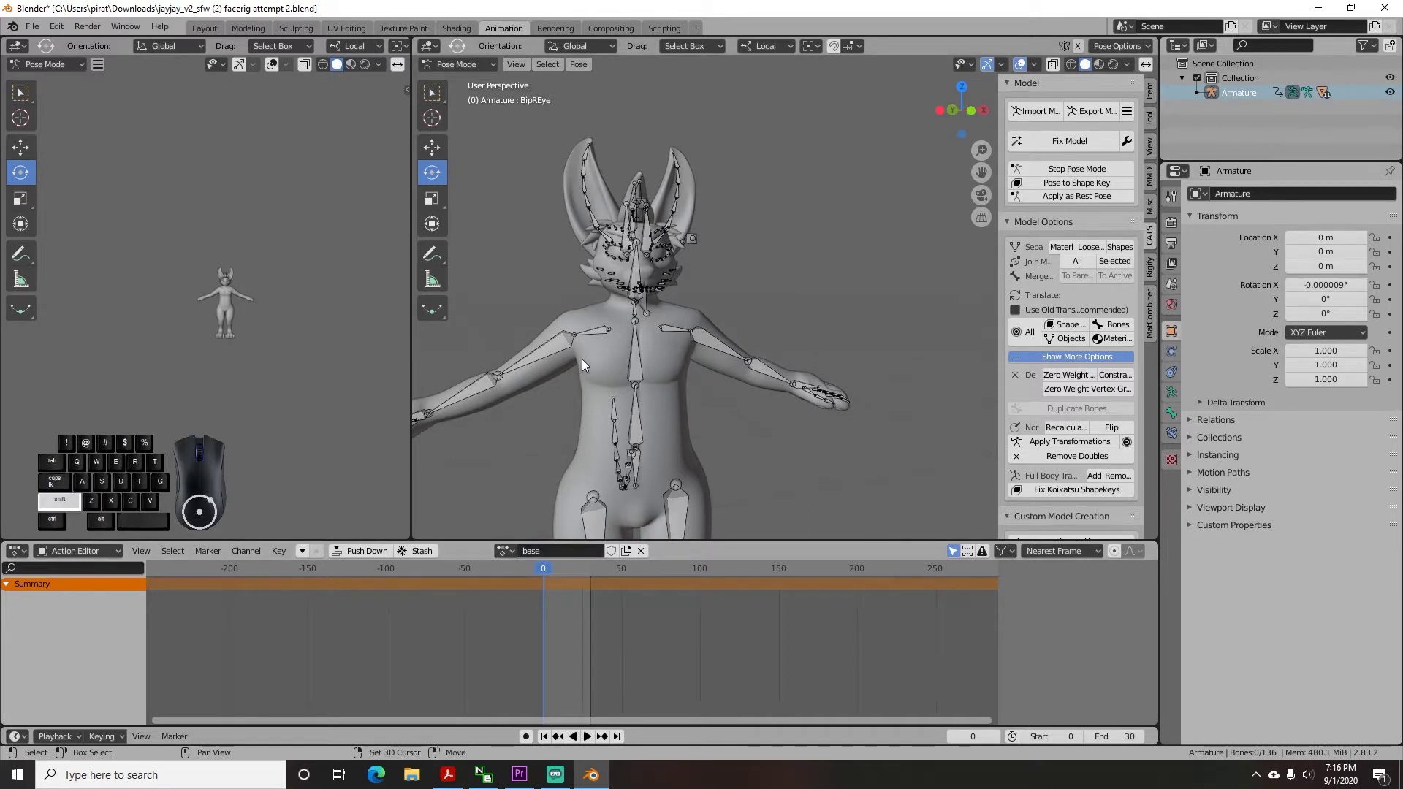
# Step: Duplicate the base action and name the copy idle1
pyautogui.moveTo(581, 358); pyautogui.dragTo(669, 406, button='middle')
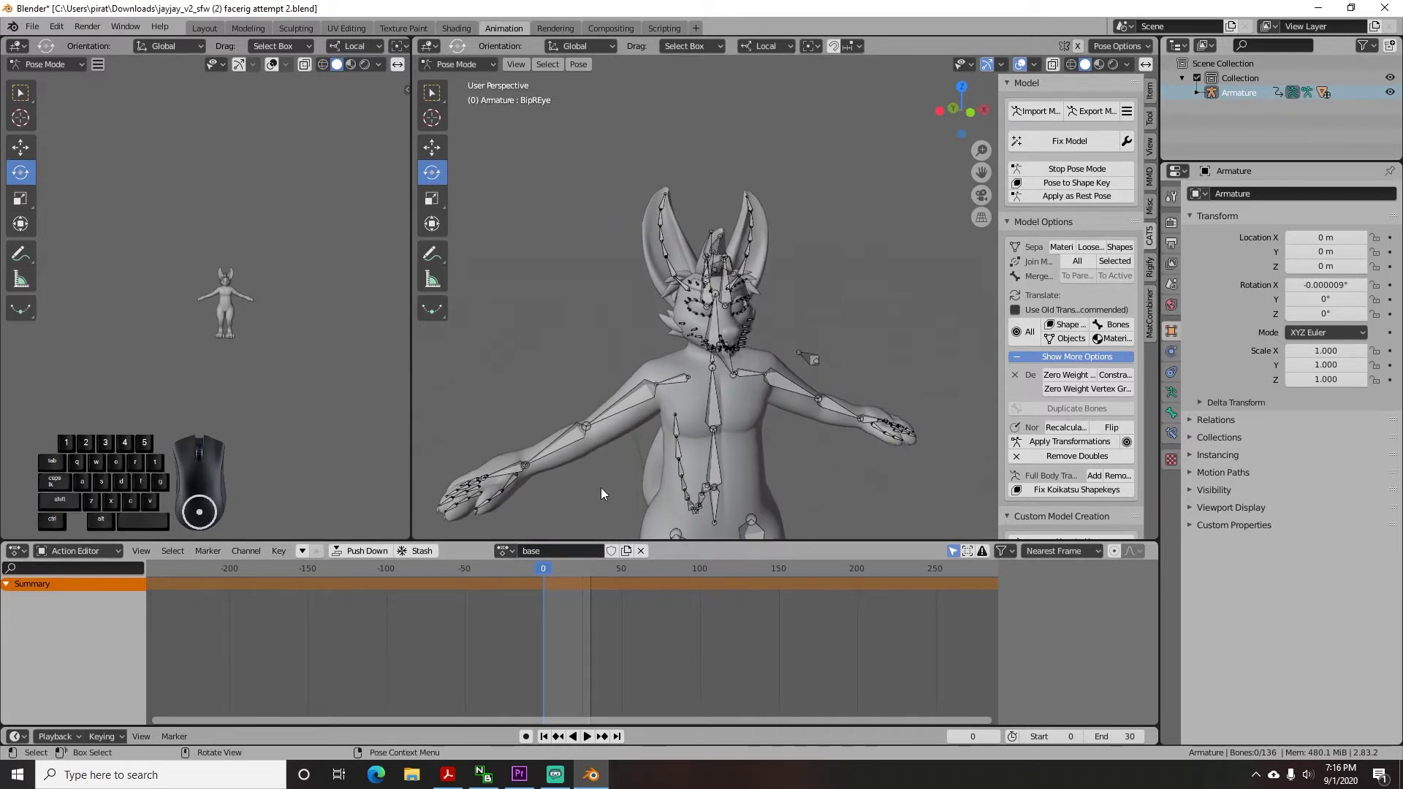
pyautogui.click(716, 397)
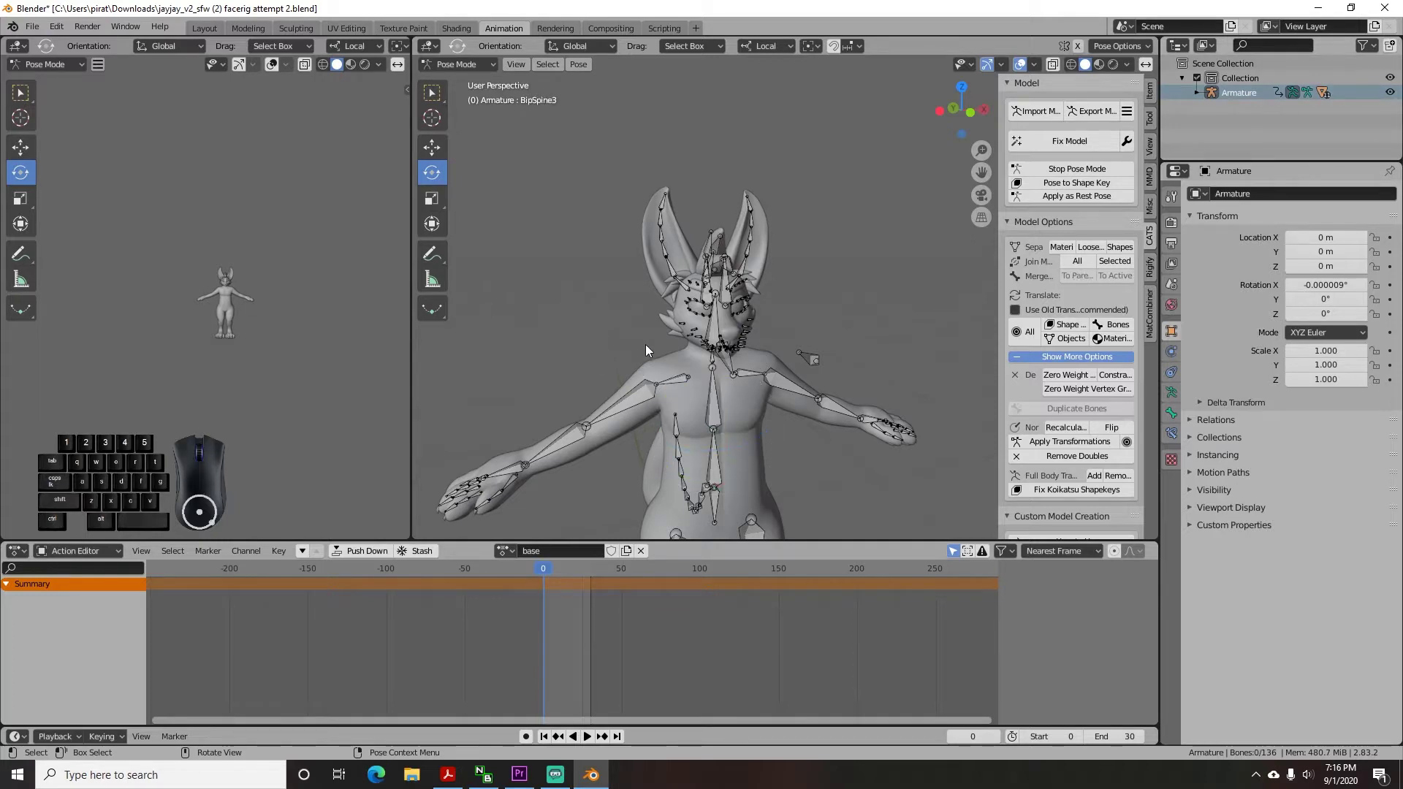
pyautogui.moveTo(756, 434)
pyautogui.mouseDown(button='middle')
pyautogui.moveTo(629, 418)
pyautogui.moveTo(739, 440)
pyautogui.mouseUp(button='middle')
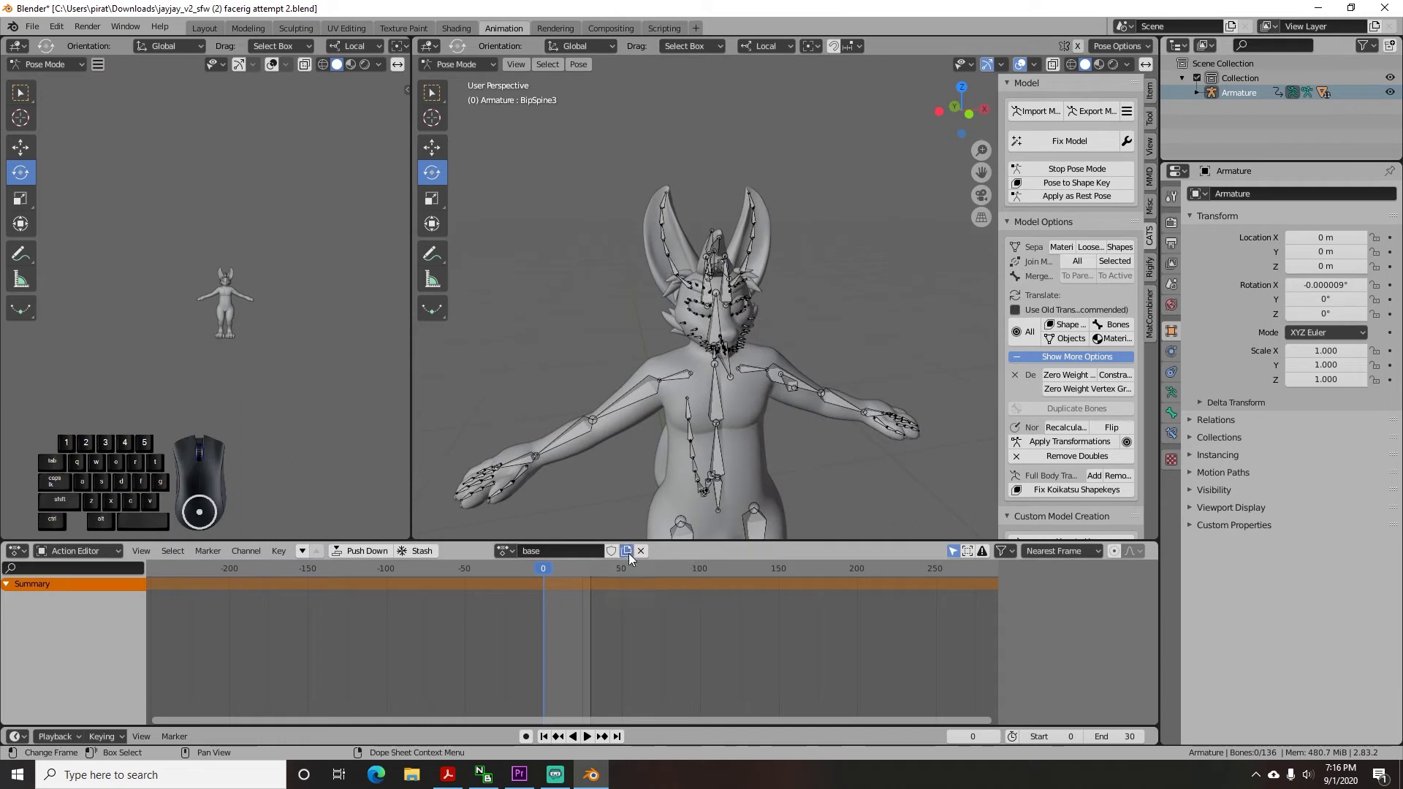
pyautogui.click(629, 554)
pyautogui.click(574, 552)
pyautogui.write('idle1')
pyautogui.press('Return')
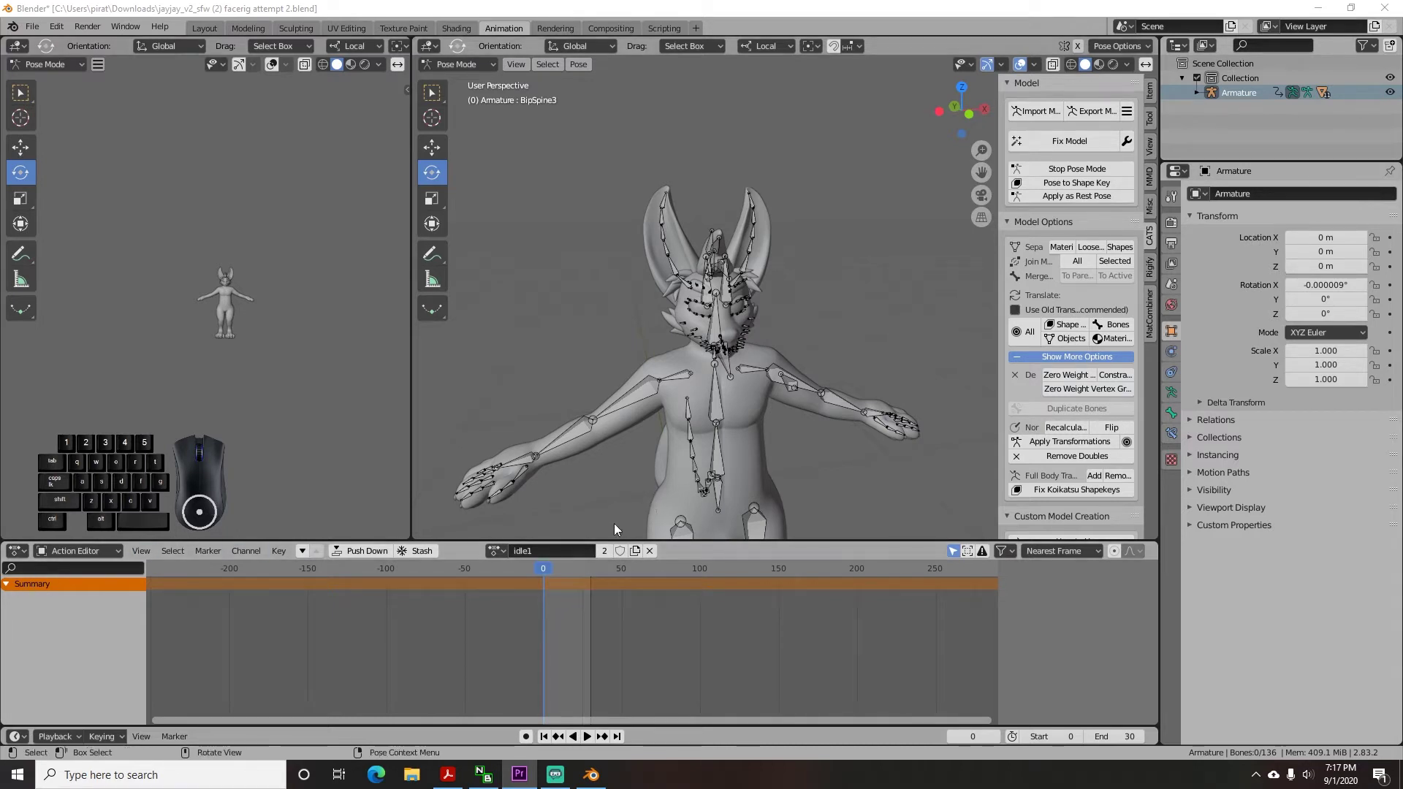
pyautogui.click(1067, 735)
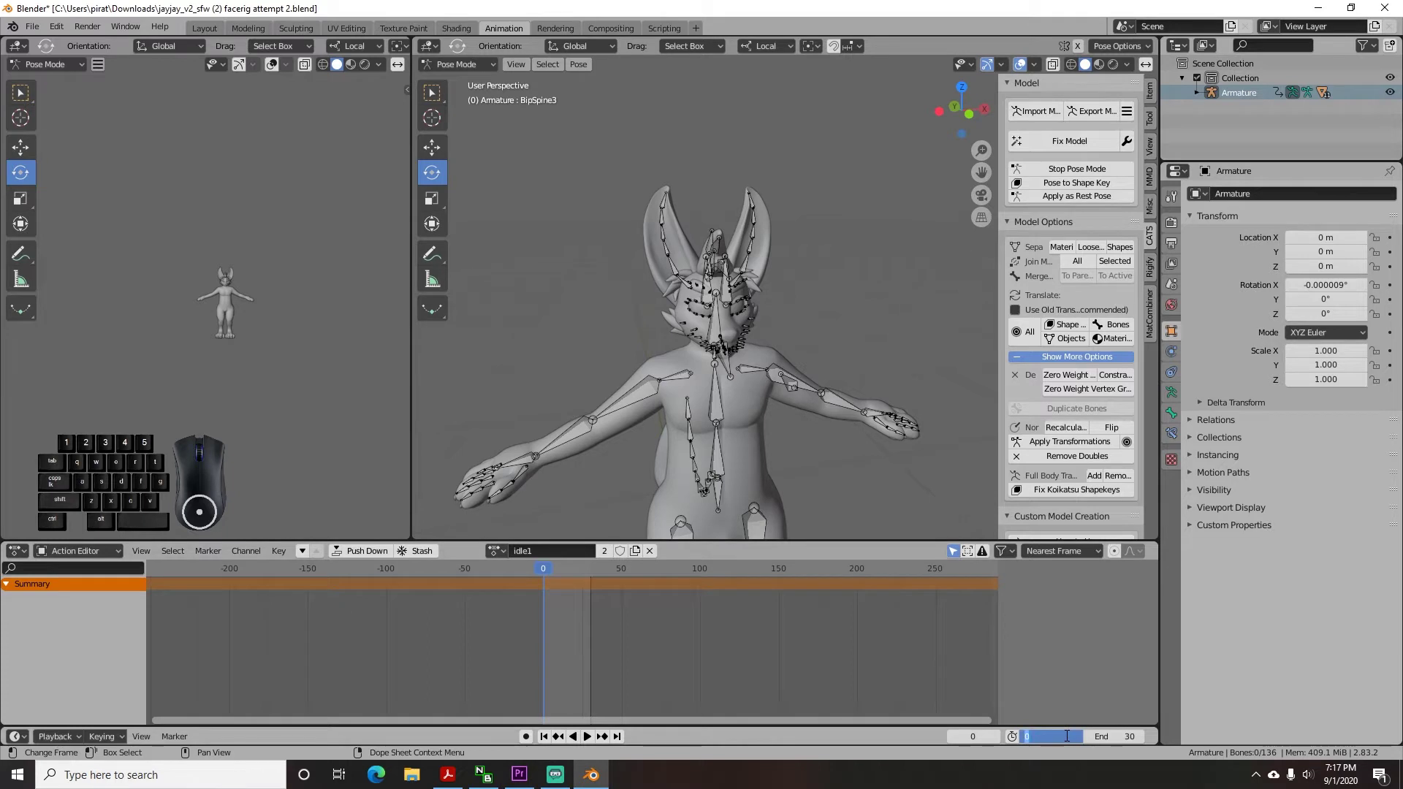
pyautogui.press('Return')
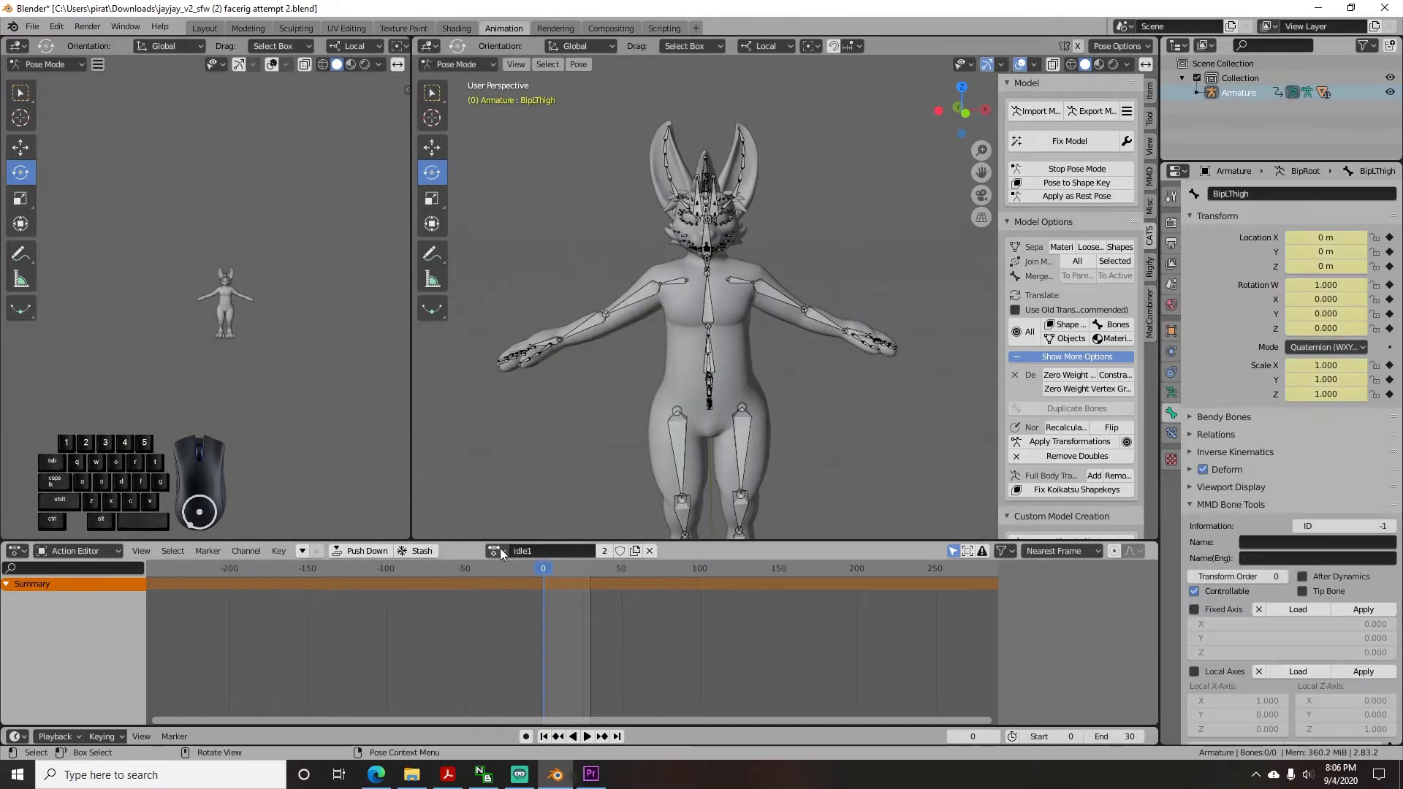
# Step: Make base the active action and insert a keyframe for all bones at frame 0
pyautogui.click(499, 551)
pyautogui.write('bas')
pyautogui.click(513, 586)
pyautogui.press('a')
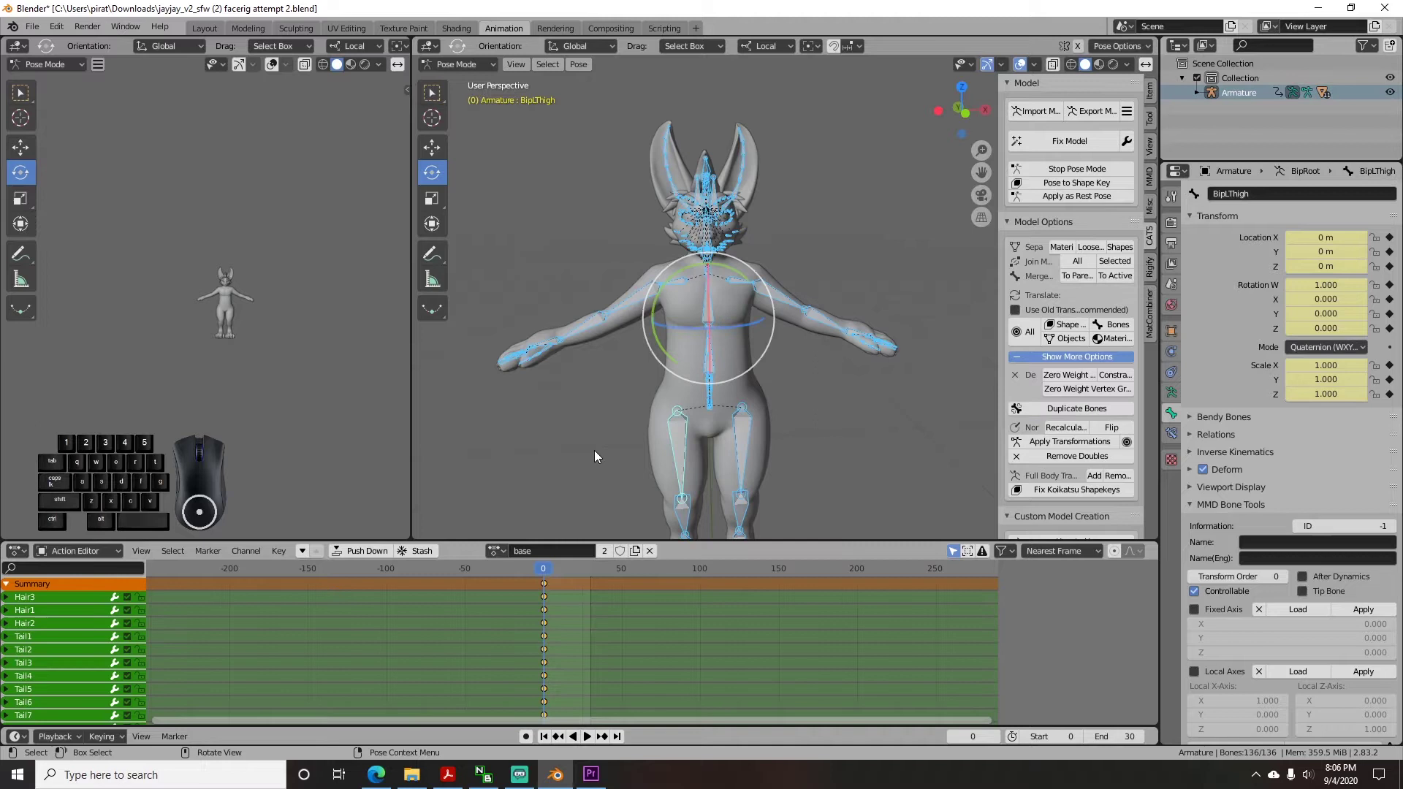
pyautogui.press('i')
pyautogui.click(594, 450)
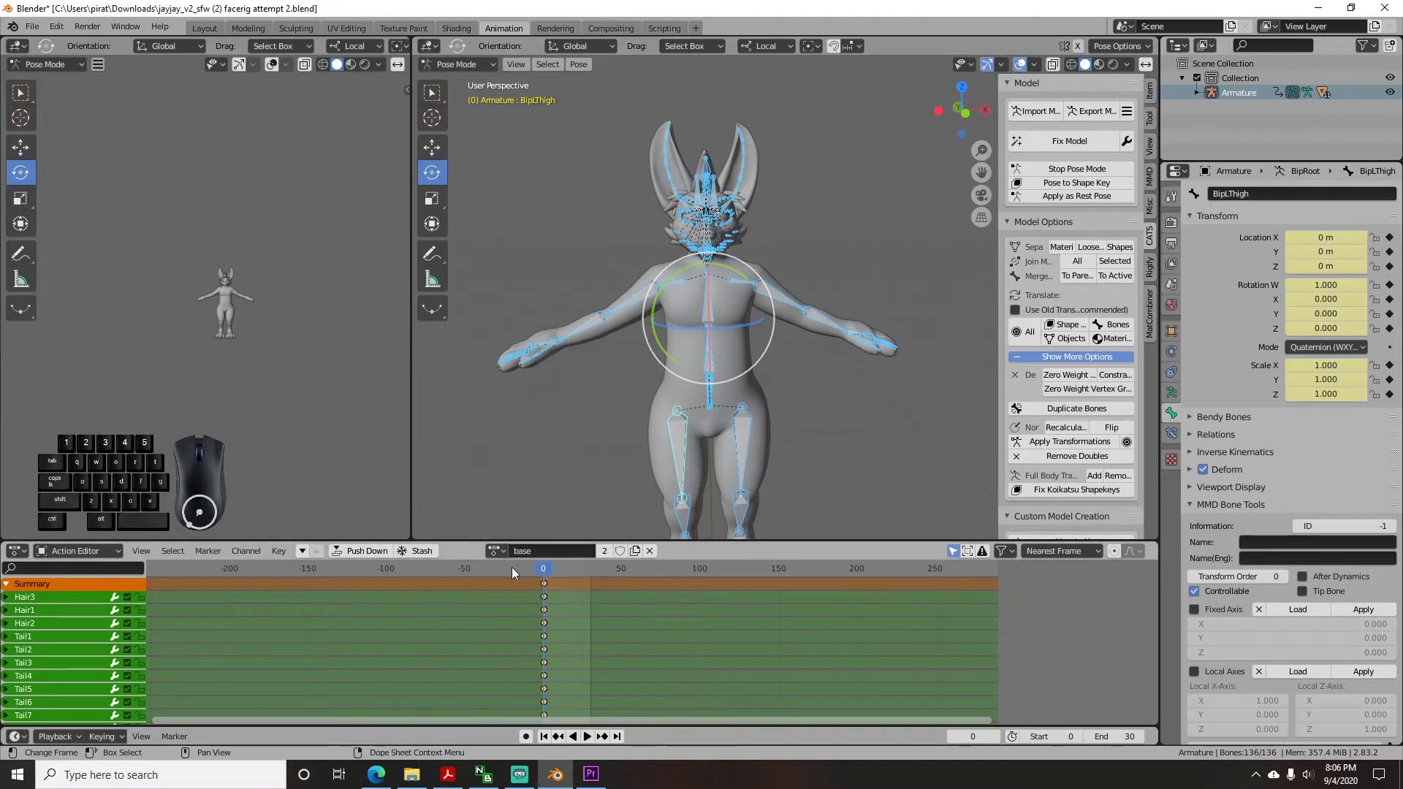
# Step: Switch to the idle1 action and rotate the right upper arm bone for the idle pose
pyautogui.click(495, 550)
pyautogui.write('idle1')
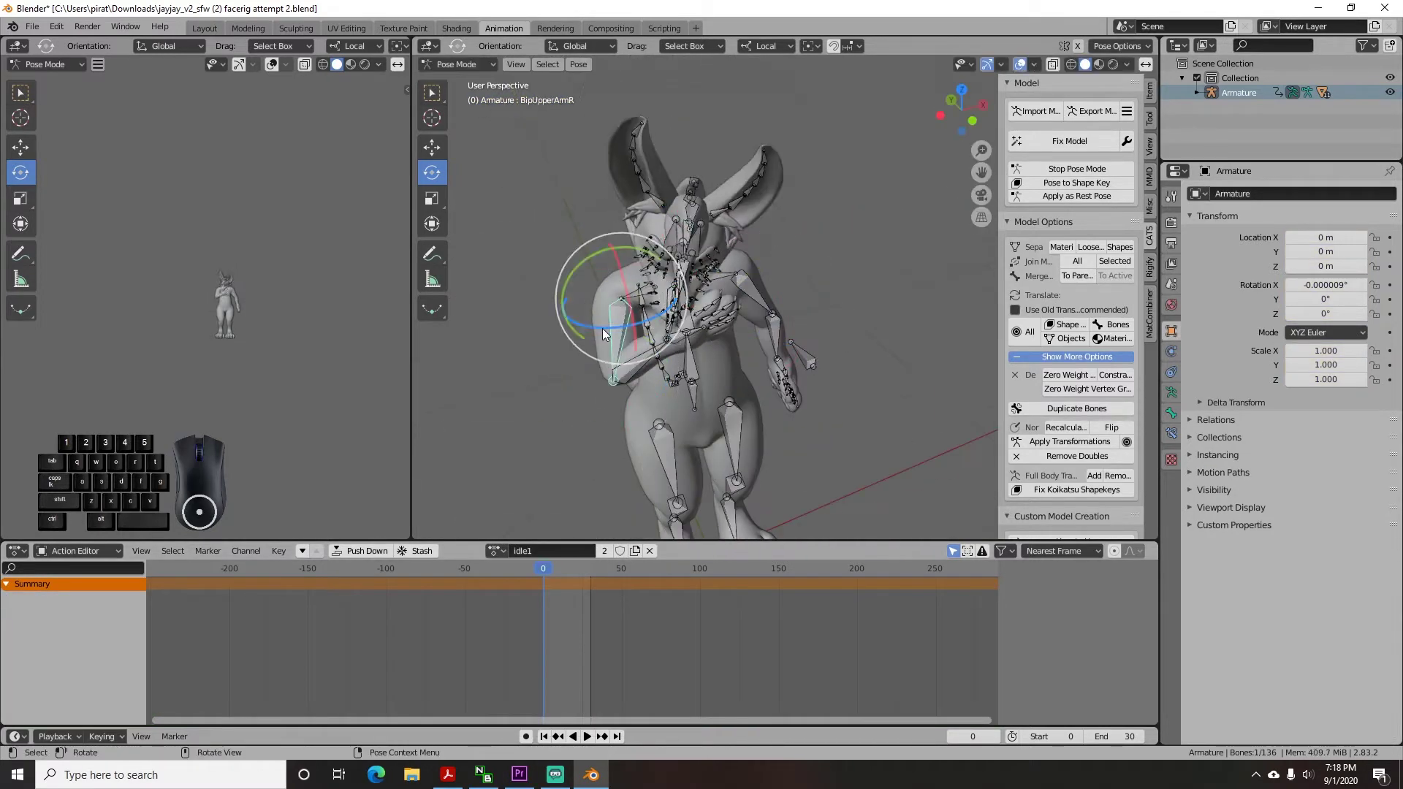
pyautogui.moveTo(602, 327); pyautogui.dragTo(633, 326)
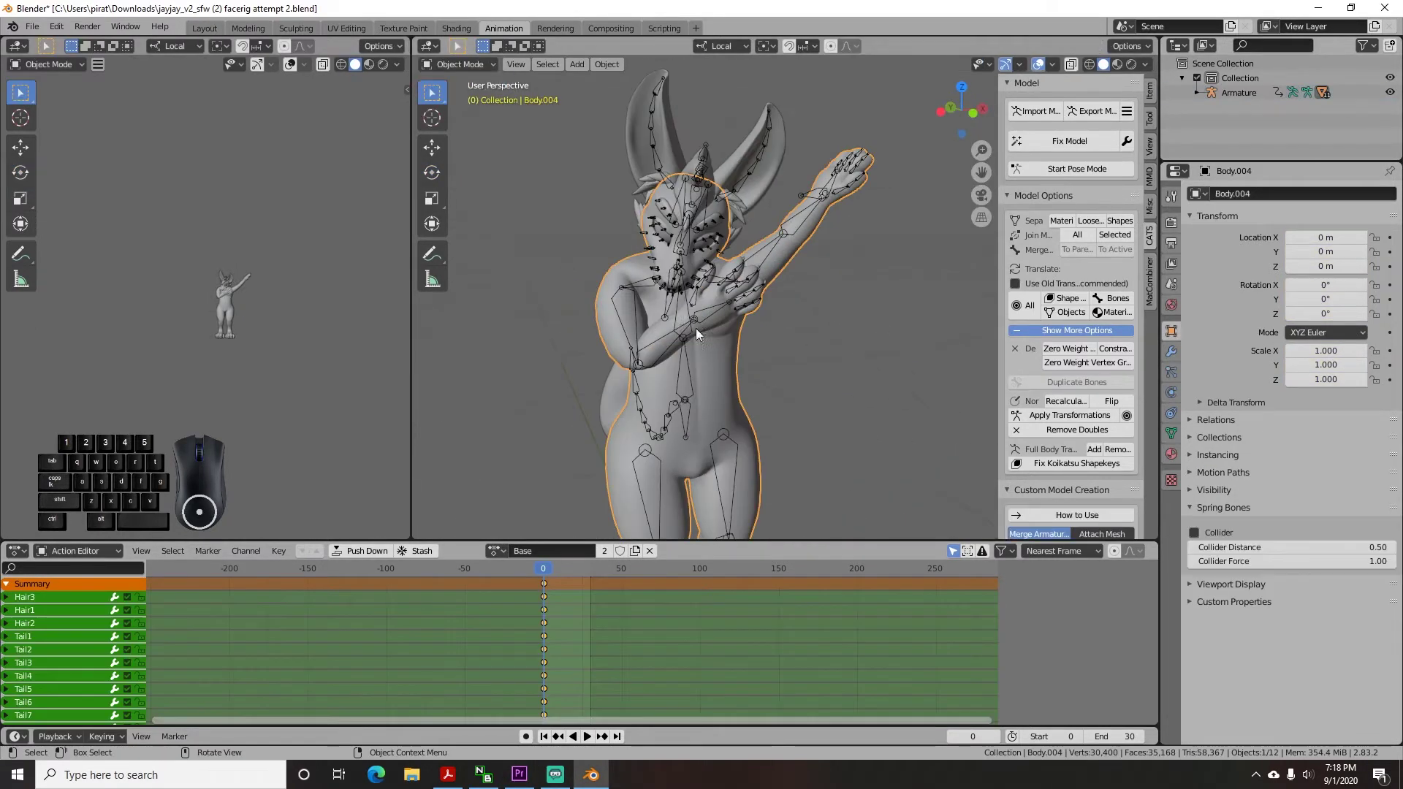
# Step: Select the armature and put it in Pose Mode with its idle1 action
pyautogui.click(681, 324)
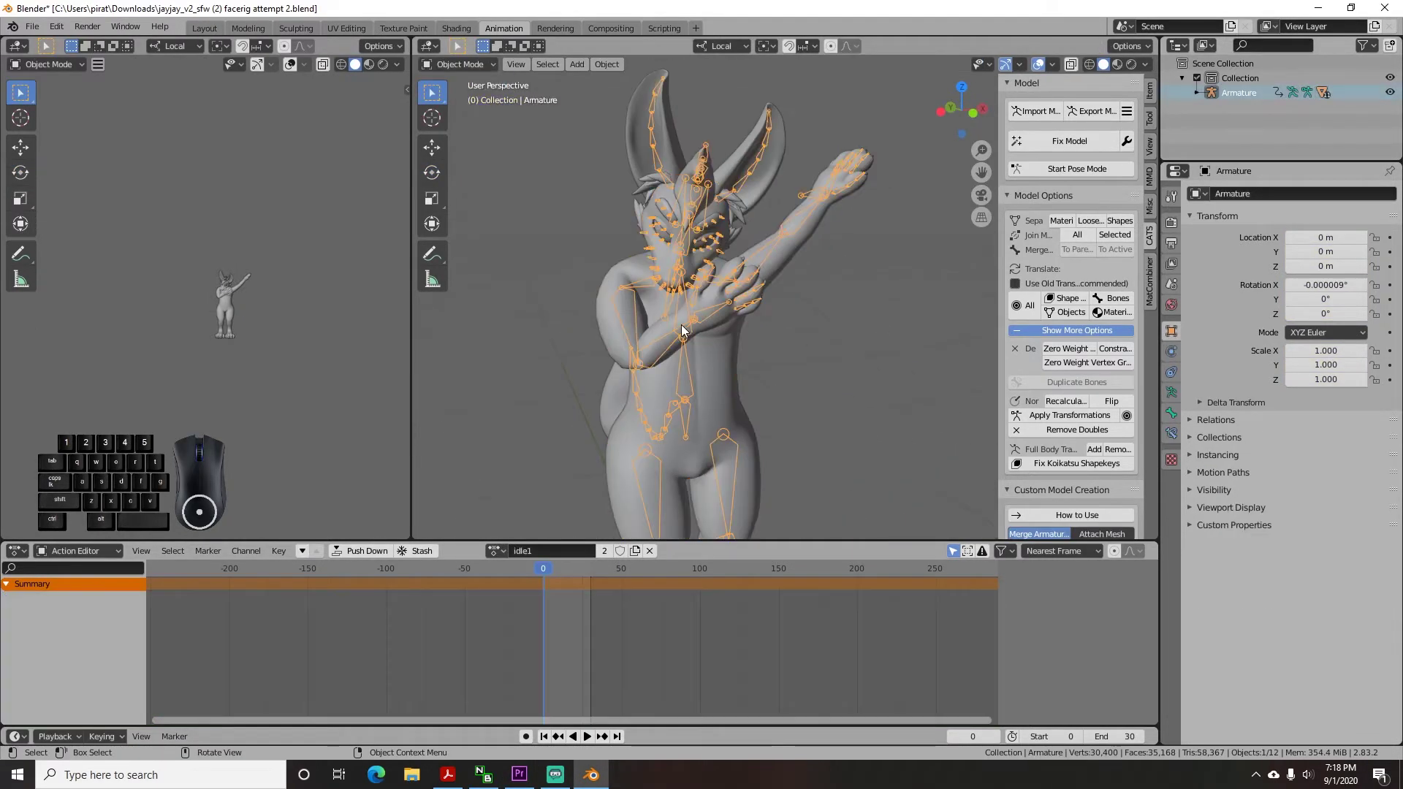
pyautogui.click(452, 61)
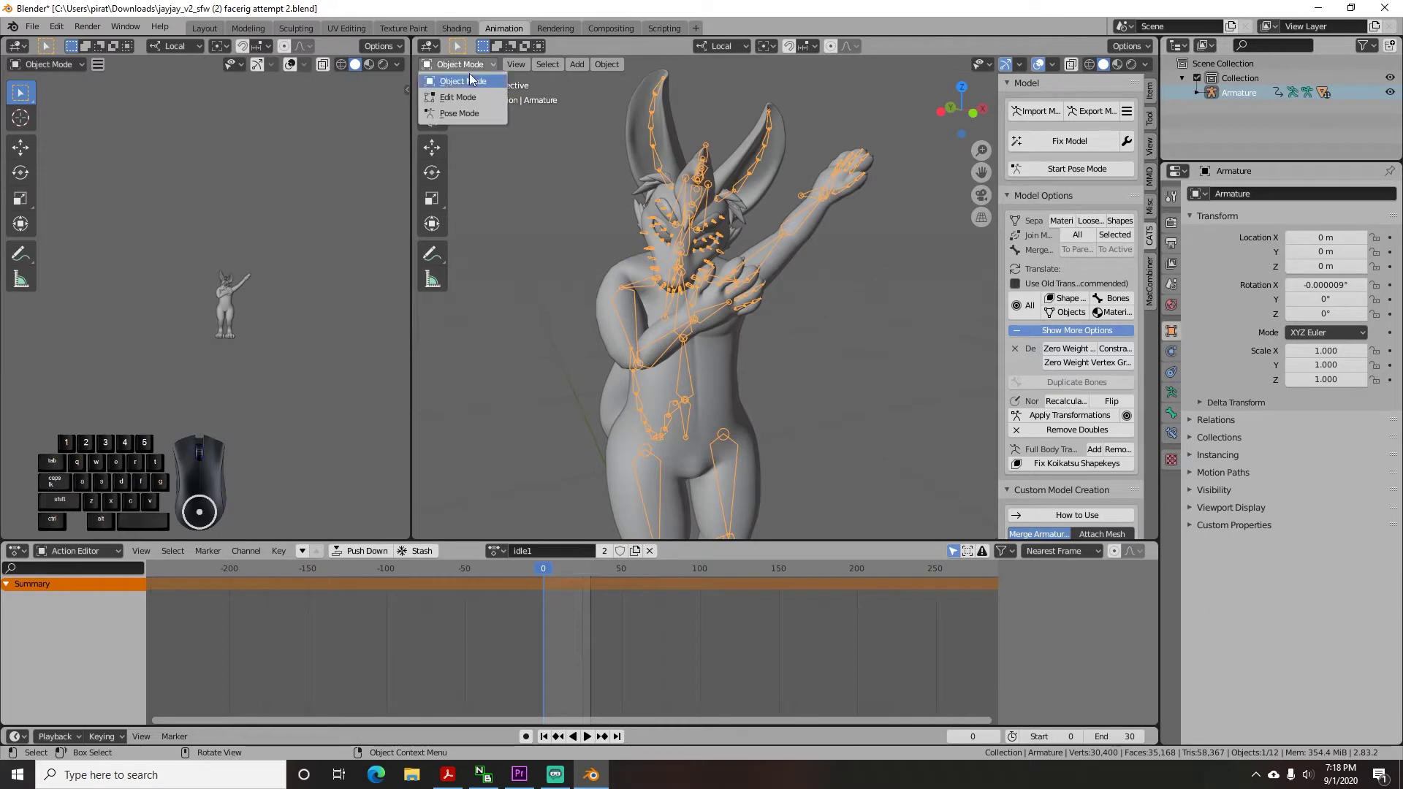
pyautogui.click(451, 112)
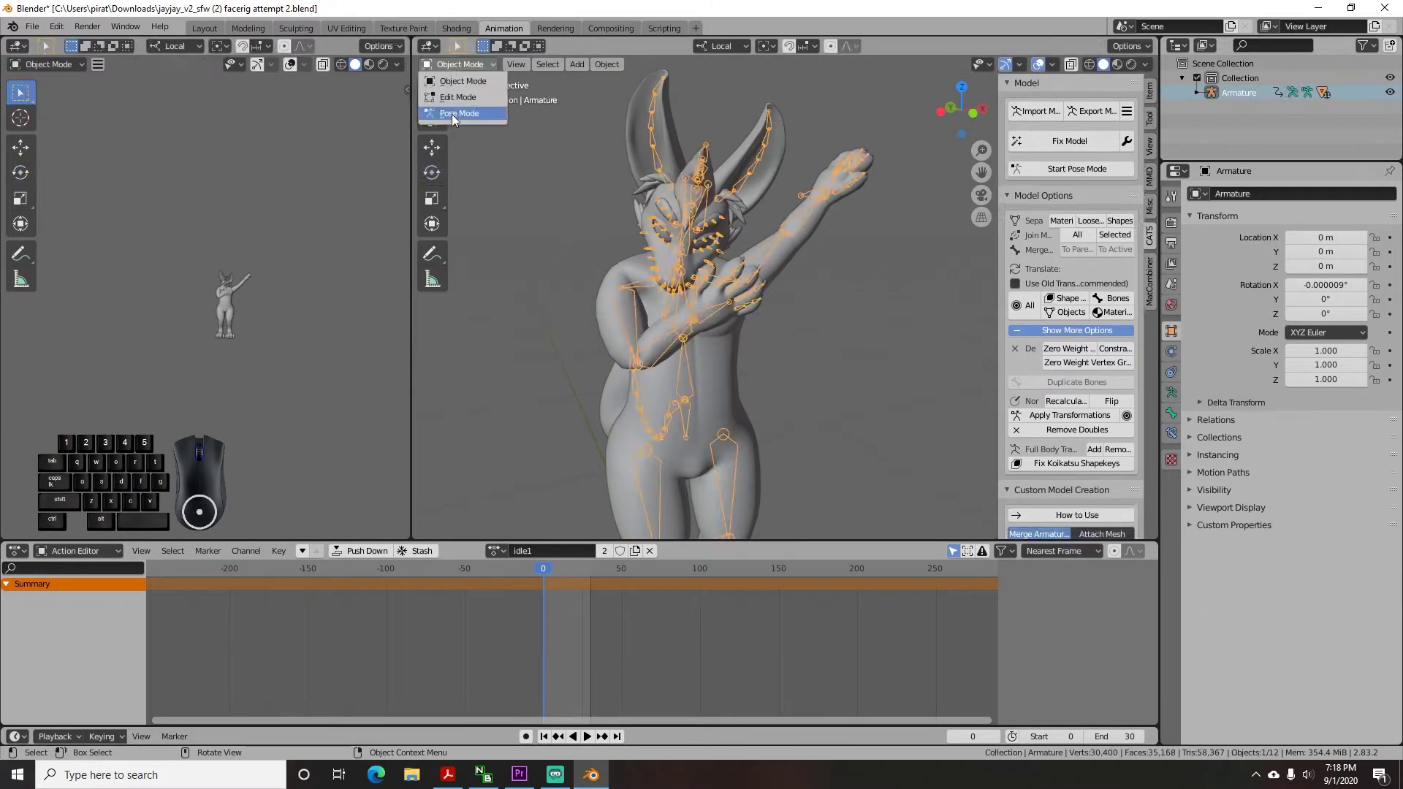
pyautogui.click(457, 112)
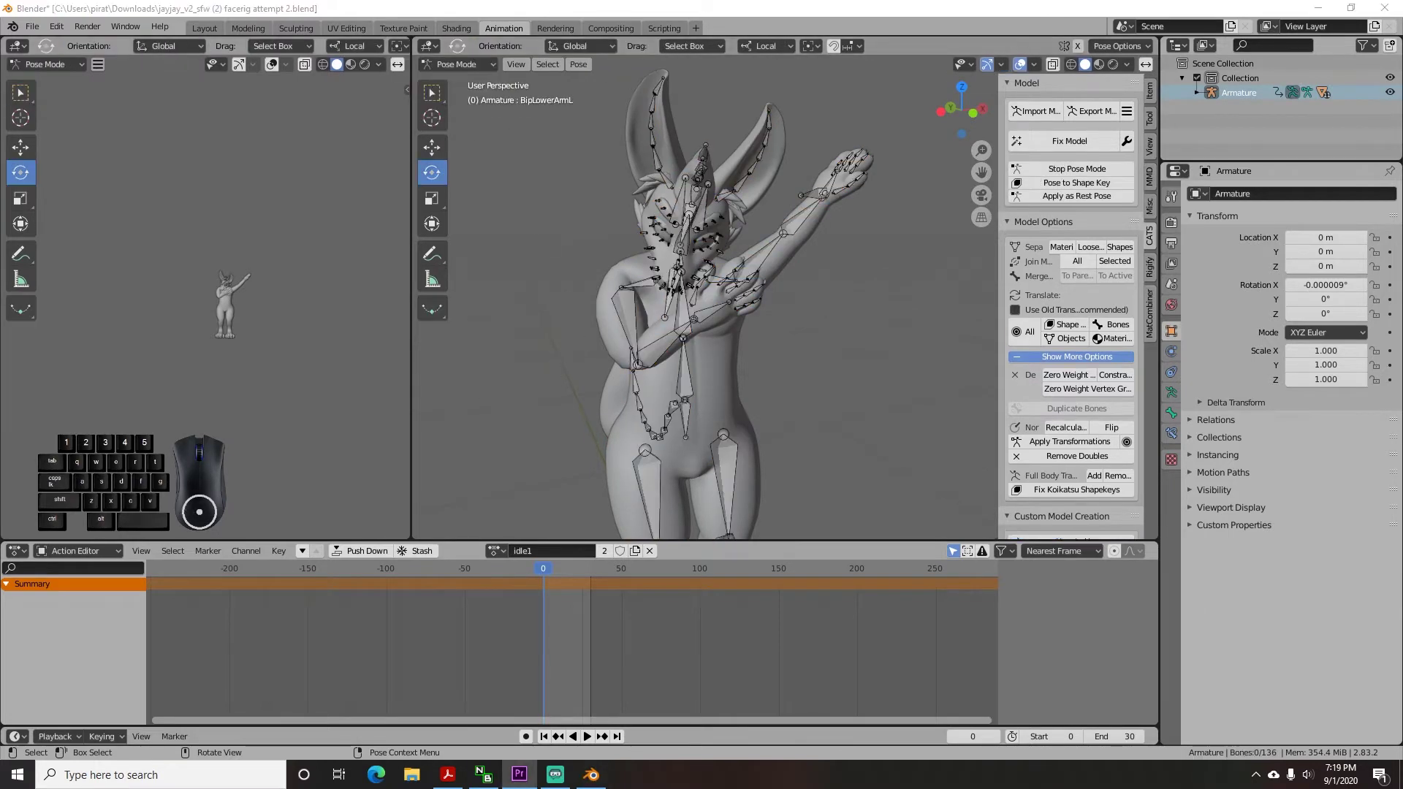
# Step: Insert a LocRotScale keyframe for all bones at frame 0 of the idle1 action
pyautogui.moveTo(636, 371); pyautogui.dragTo(627, 413, button='middle')
pyautogui.press('a')
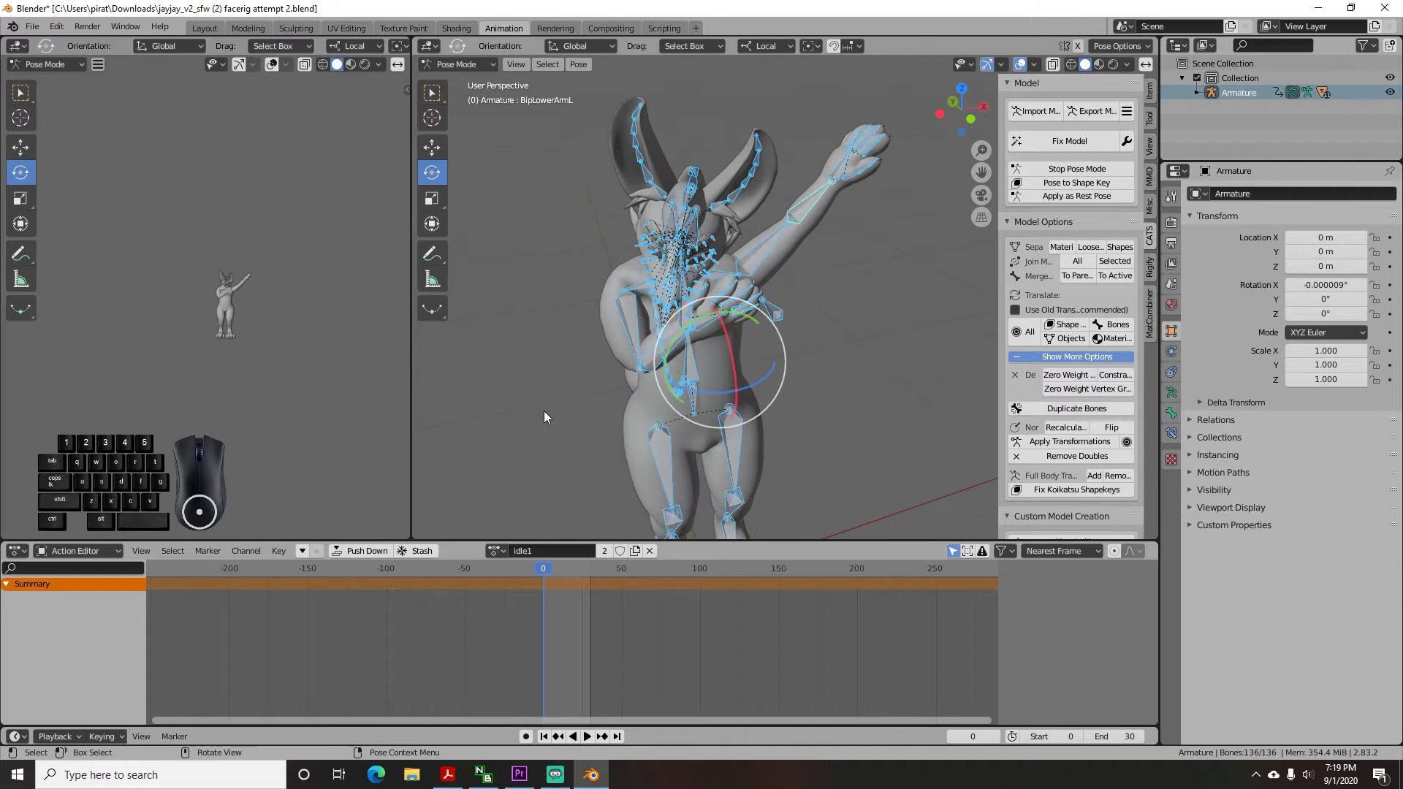
pyautogui.press('i')
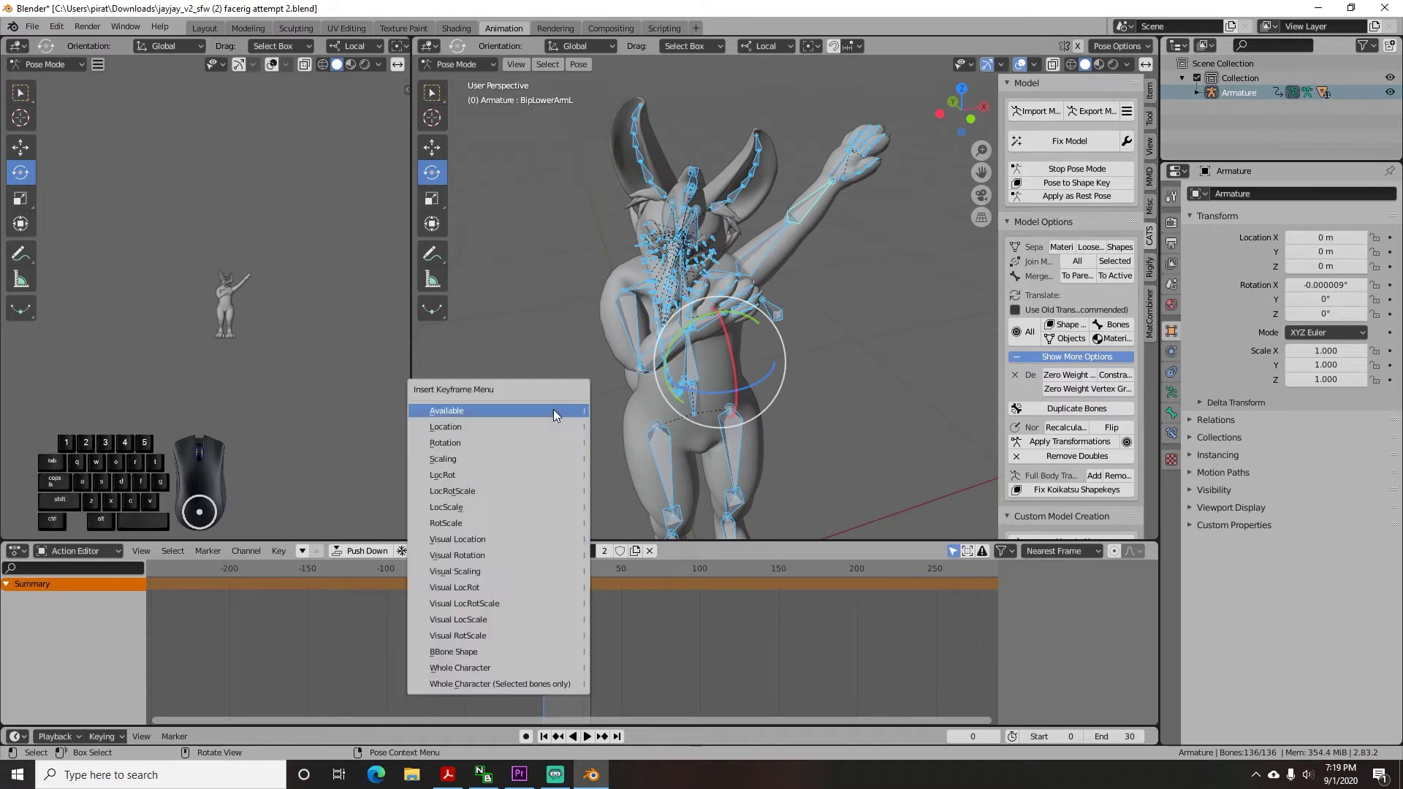
pyautogui.click(483, 492)
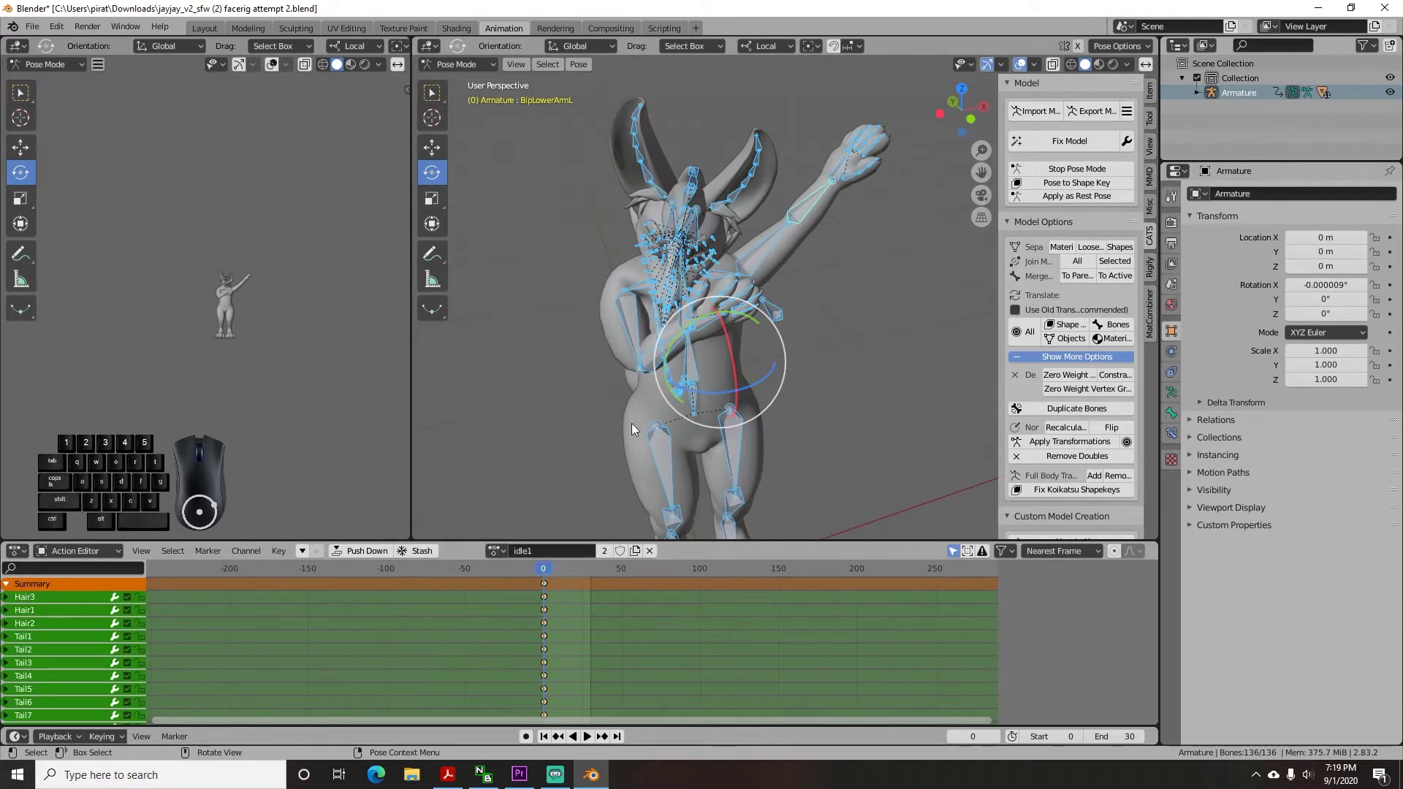
# Step: Keyframe the same pose for all bones at frame 30 of the idle1 action
pyautogui.moveTo(821, 393); pyautogui.dragTo(760, 389, button='middle')
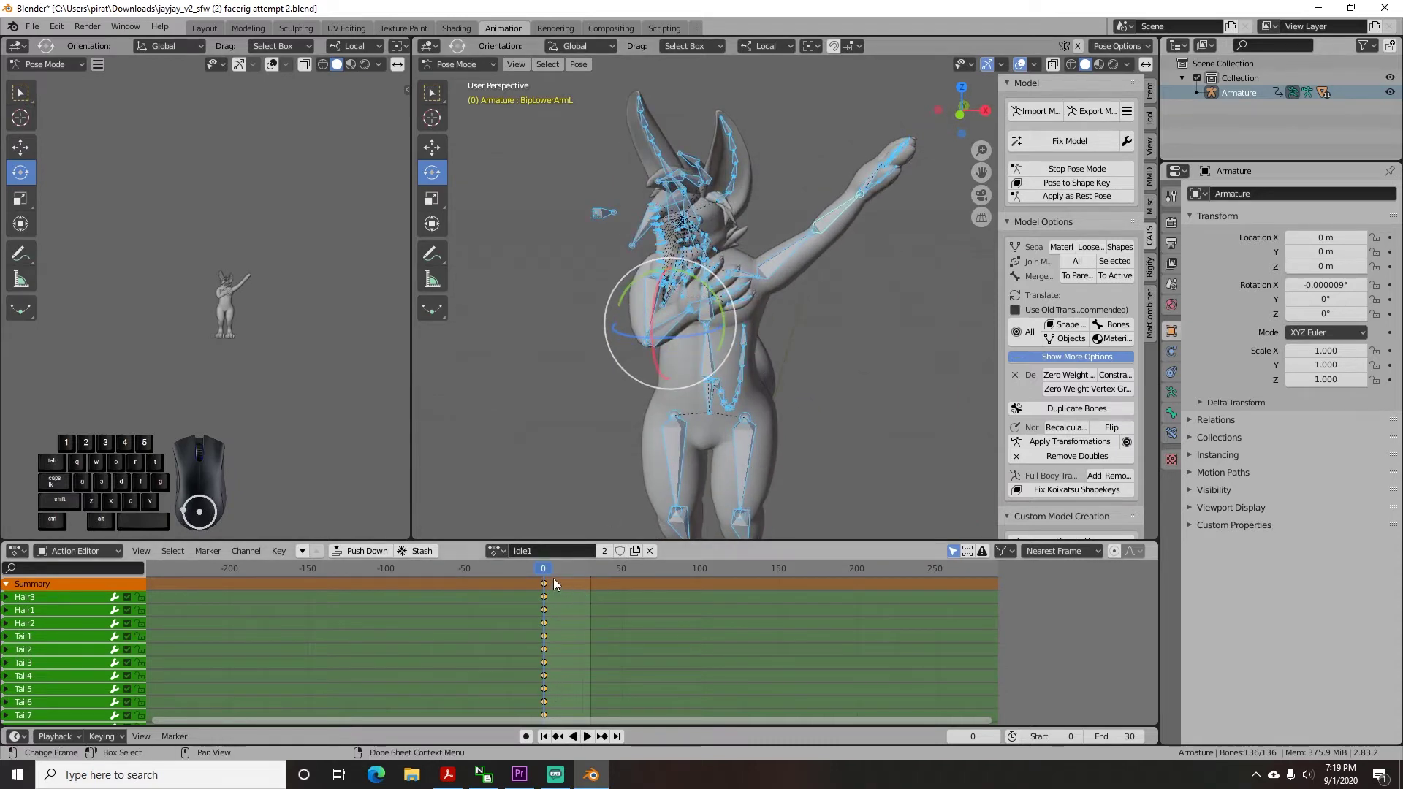
pyautogui.moveTo(546, 571); pyautogui.dragTo(590, 575)
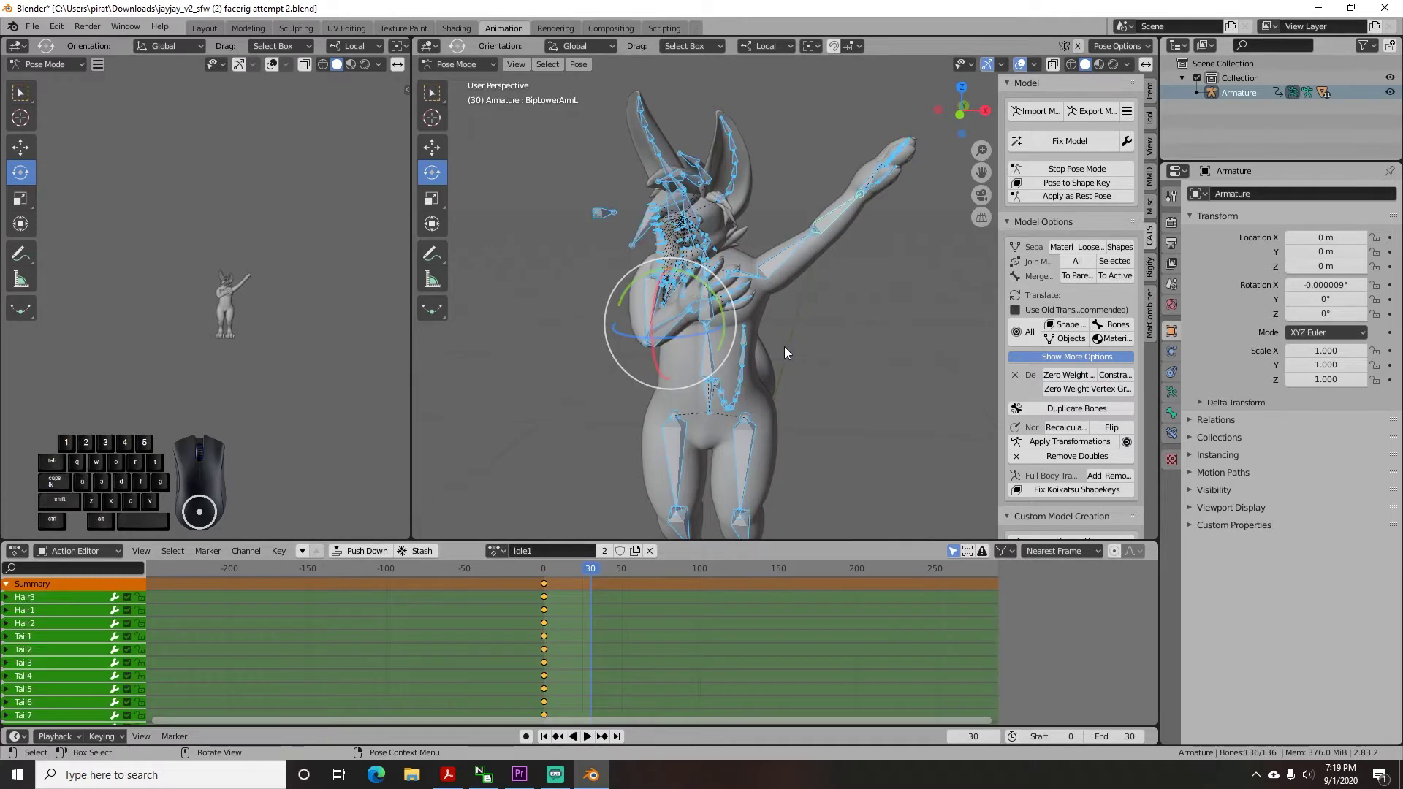
pyautogui.press('i')
pyautogui.click(755, 343)
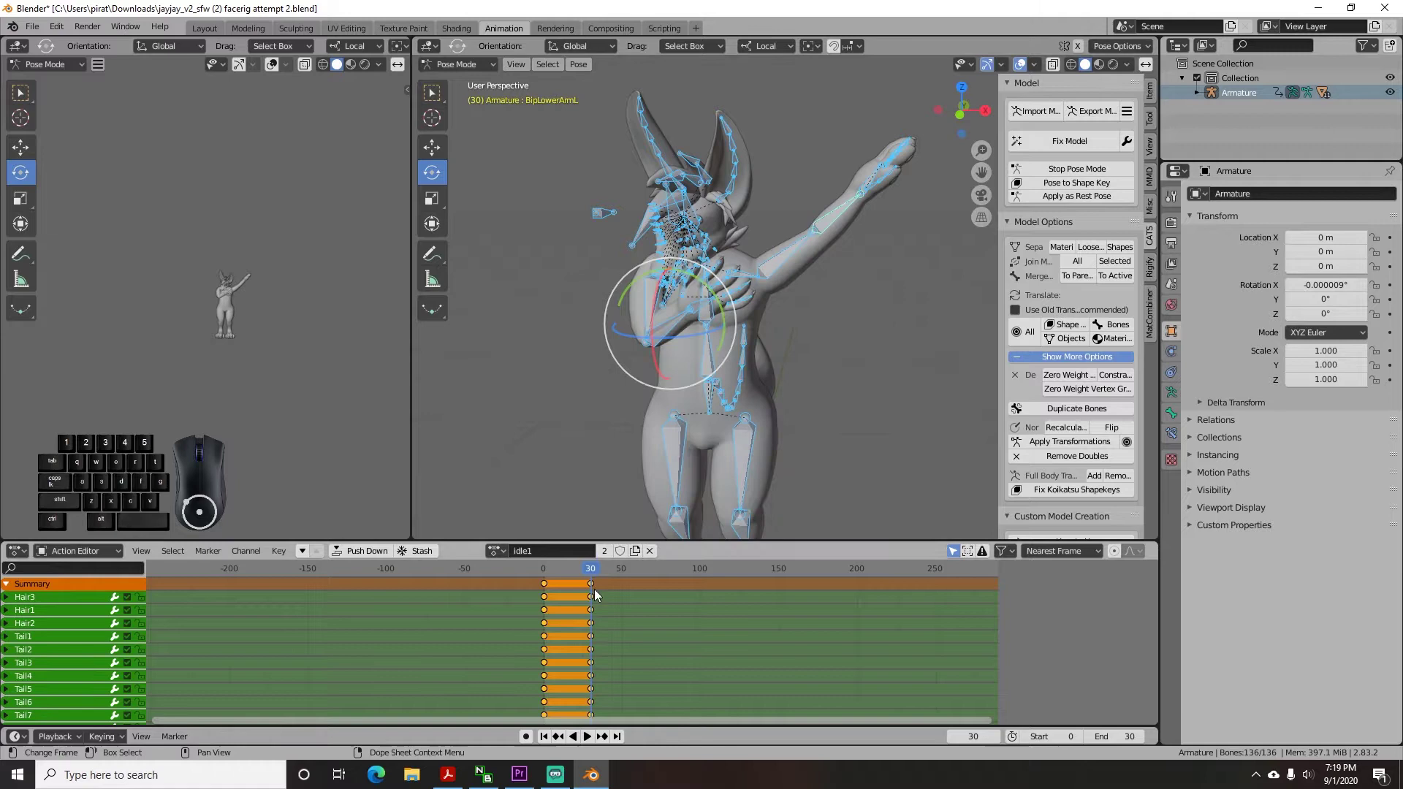
# Step: Move to frame 15 and rotate the arm bones so both arms hang down beside the body
pyautogui.moveTo(590, 570); pyautogui.dragTo(566, 570)
pyautogui.click(823, 382)
pyautogui.click(650, 307)
pyautogui.moveTo(569, 263); pyautogui.dragTo(648, 291, button='middle')
pyautogui.moveTo(649, 290); pyautogui.dragTo(714, 404)
pyautogui.click(662, 382)
pyautogui.moveTo(714, 404); pyautogui.dragTo(626, 329, button='middle')
pyautogui.click(626, 328)
pyautogui.moveTo(577, 307); pyautogui.dragTo(551, 288)
pyautogui.click(782, 307)
pyautogui.moveTo(811, 278); pyautogui.dragTo(823, 300)
# Step: Insert a keyframe for all bones at frame 15 of the idle1 action
pyautogui.click(700, 265)
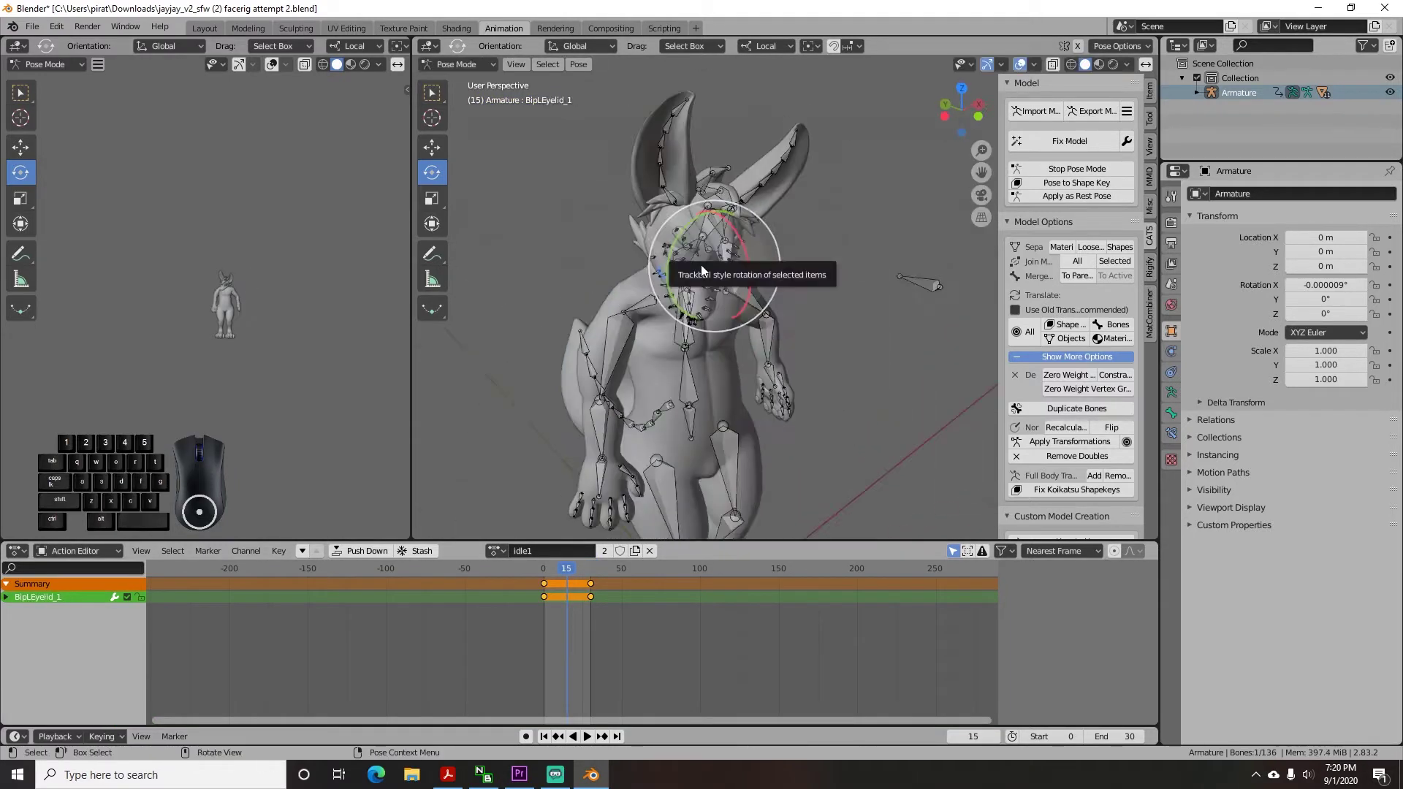
pyautogui.moveTo(700, 265); pyautogui.dragTo(502, 453, button='middle')
pyautogui.click(502, 454)
pyautogui.press('a')
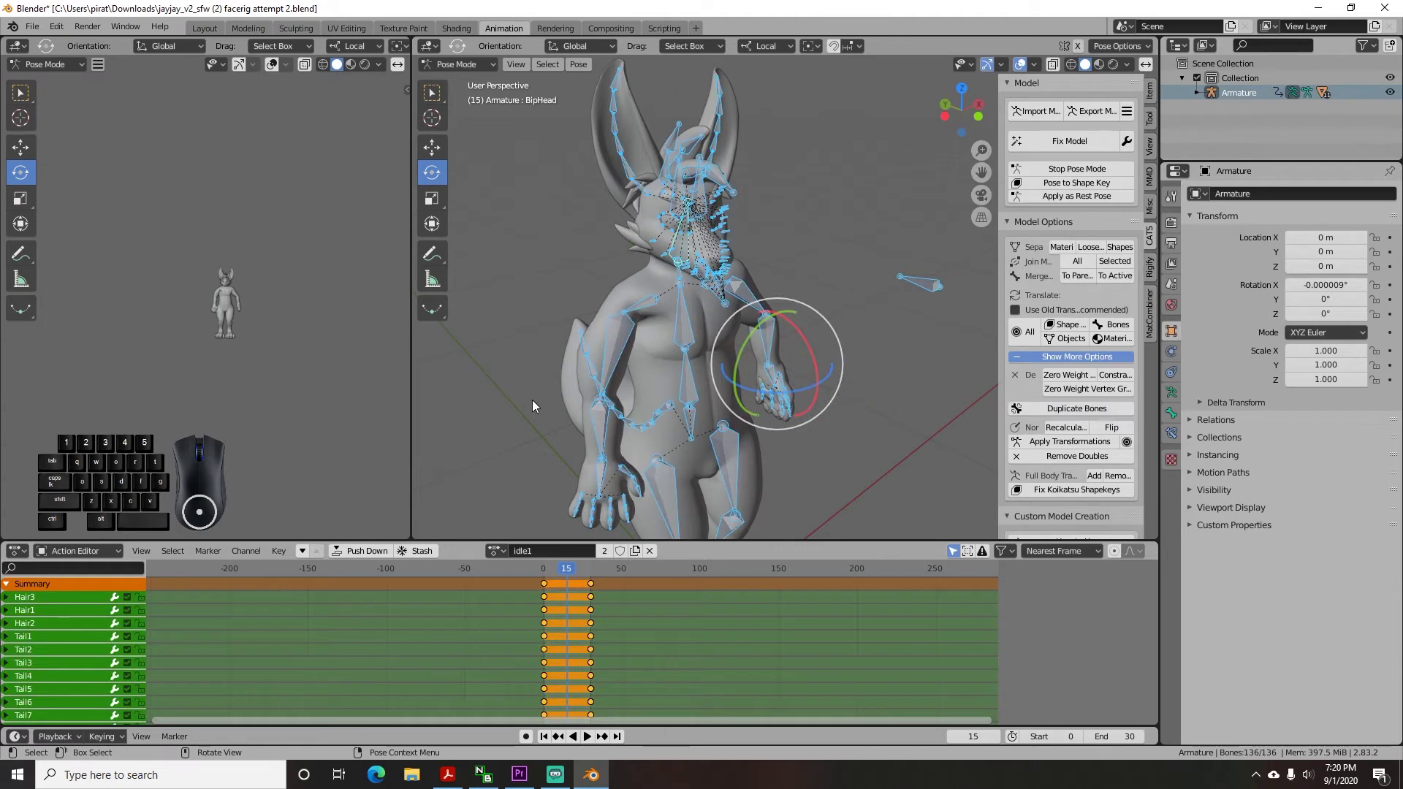
pyautogui.press('i')
pyautogui.click(532, 400)
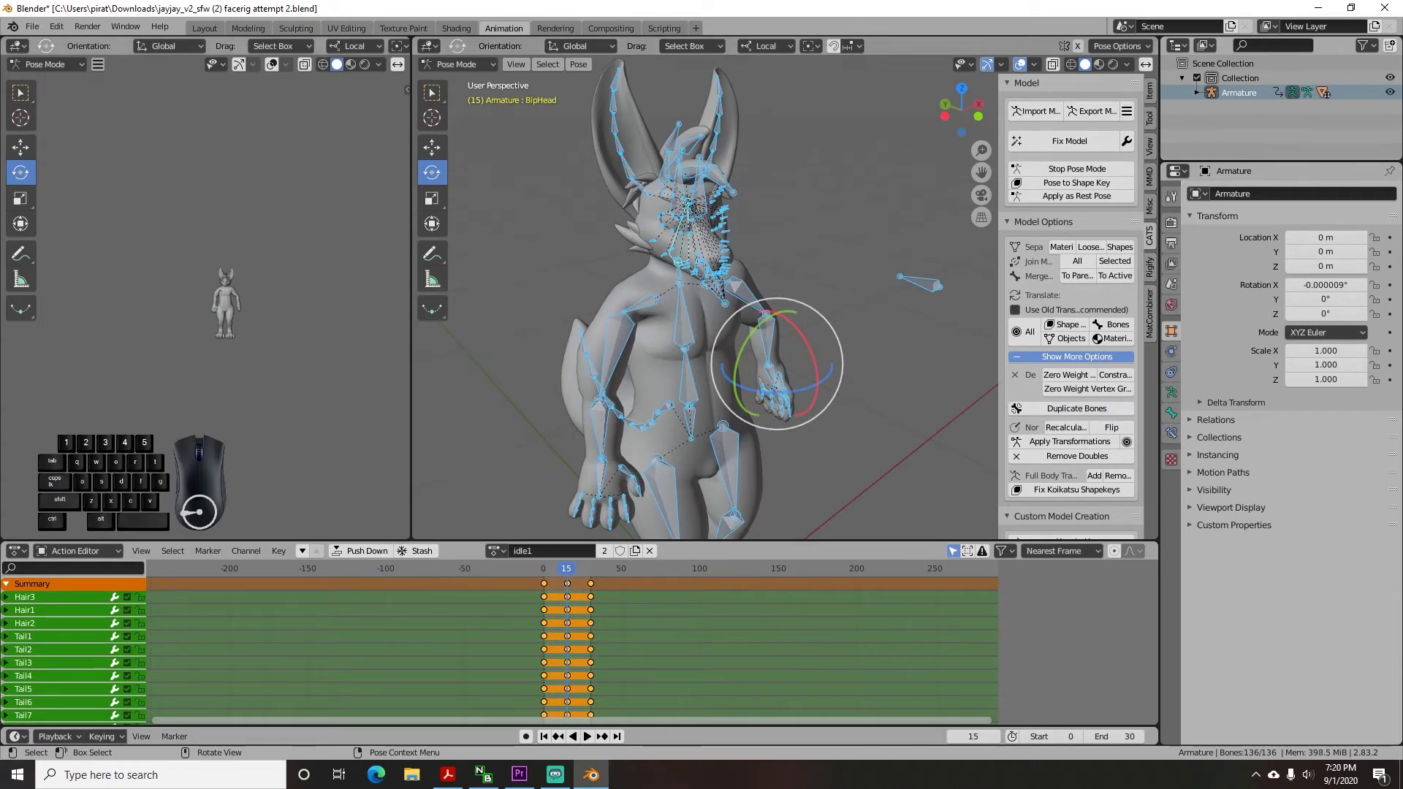
# Step: Deselect the bones, play the idle1 animation to review the arm movement, and stop playback
pyautogui.click(526, 446)
pyautogui.moveTo(526, 446); pyautogui.dragTo(720, 403, button='middle')
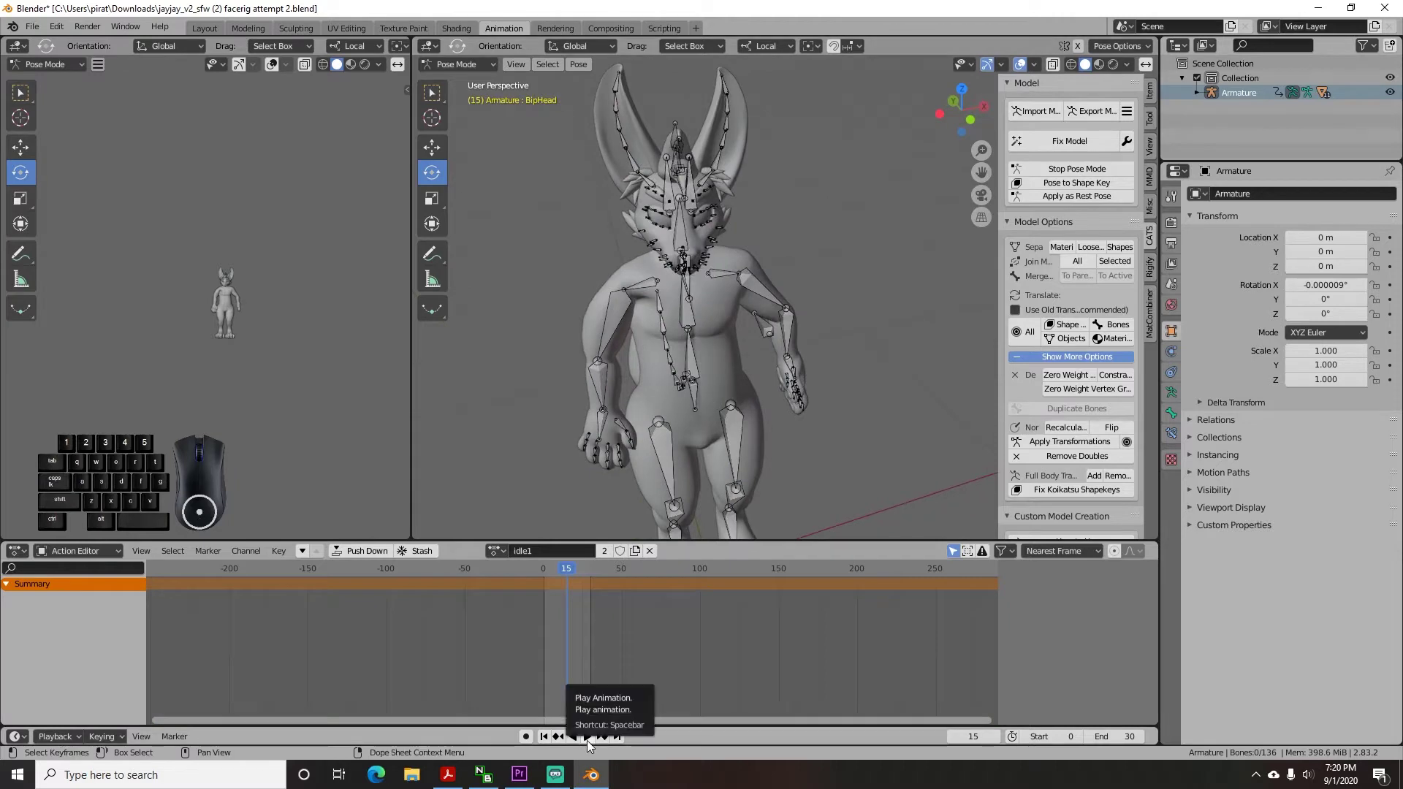
pyautogui.click(585, 737)
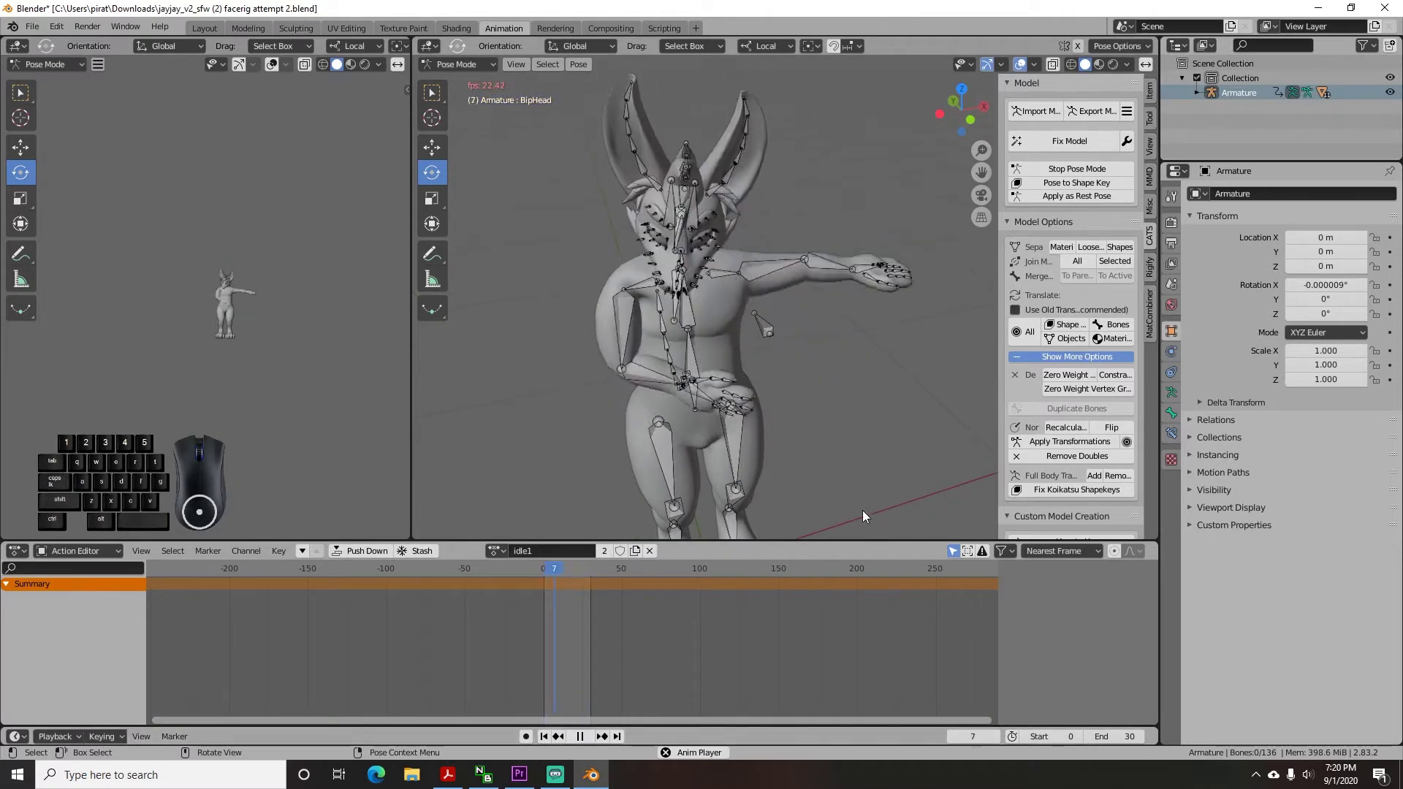
pyautogui.moveTo(862, 510); pyautogui.dragTo(870, 442, button='middle')
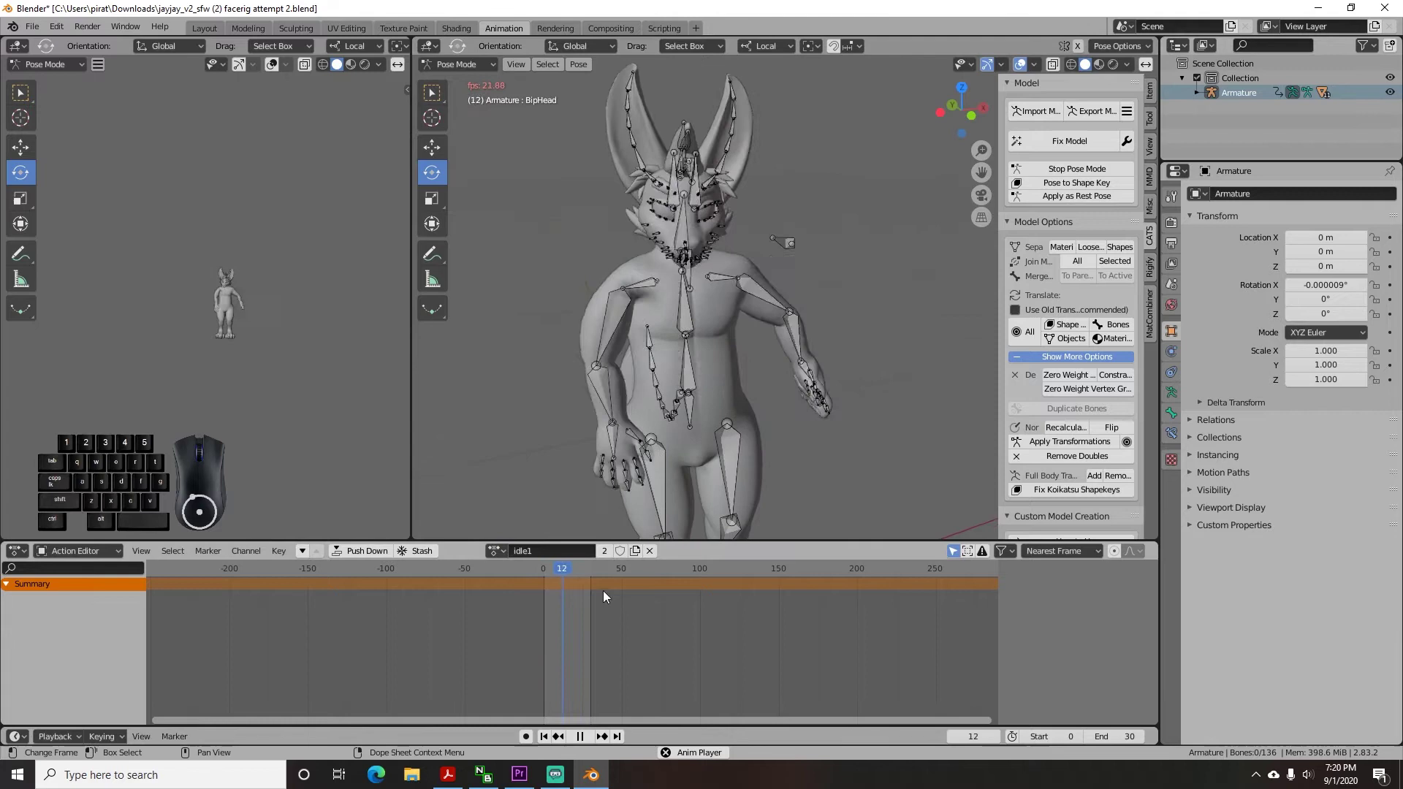
pyautogui.click(580, 737)
# Step: Rotate the BipSpine2 bone at frame 15 to twist the upper body, and play the animation with all bones selected
pyautogui.moveTo(549, 371); pyautogui.dragTo(684, 353, button='middle')
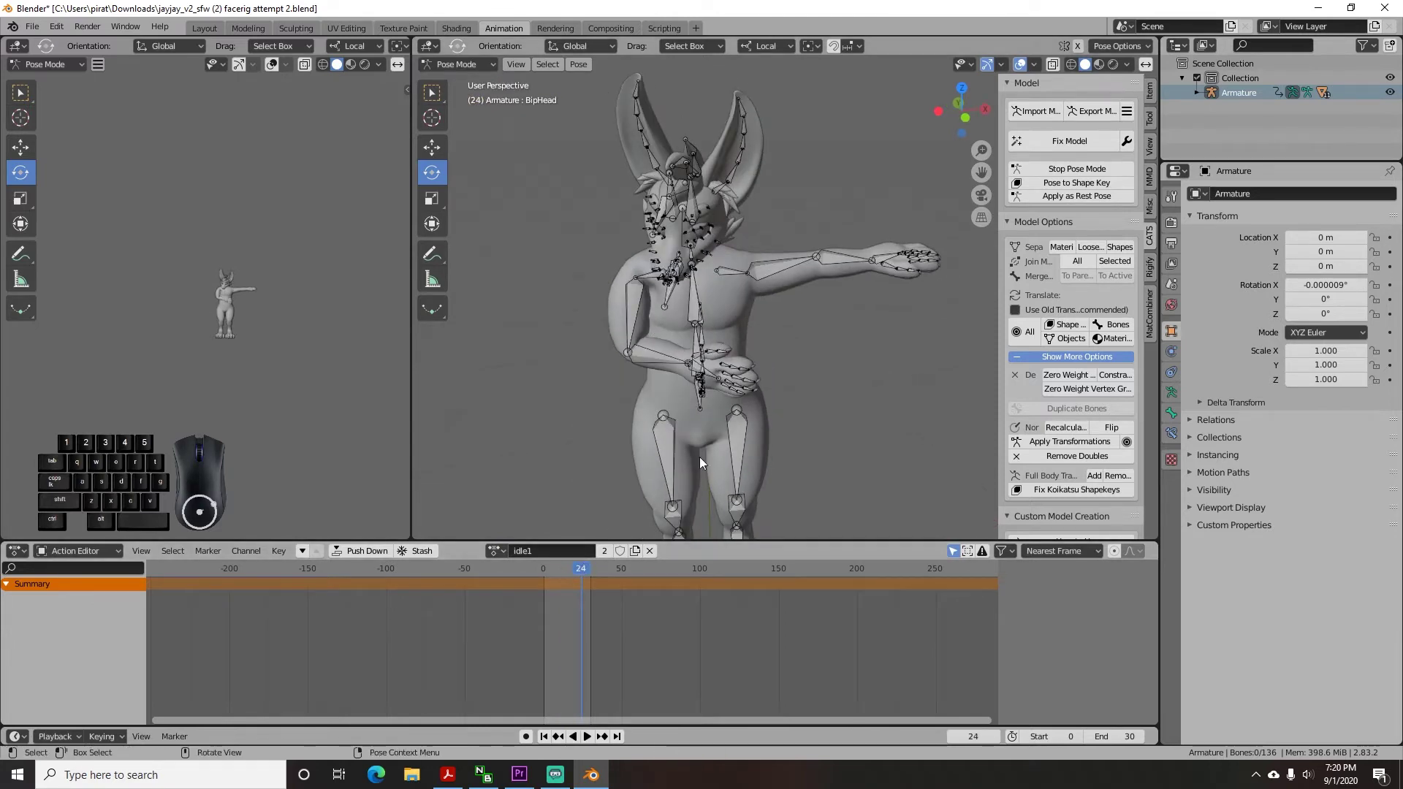
pyautogui.moveTo(699, 458); pyautogui.dragTo(740, 433, button='middle')
pyautogui.click(689, 371)
pyautogui.moveTo(579, 568); pyautogui.dragTo(566, 569)
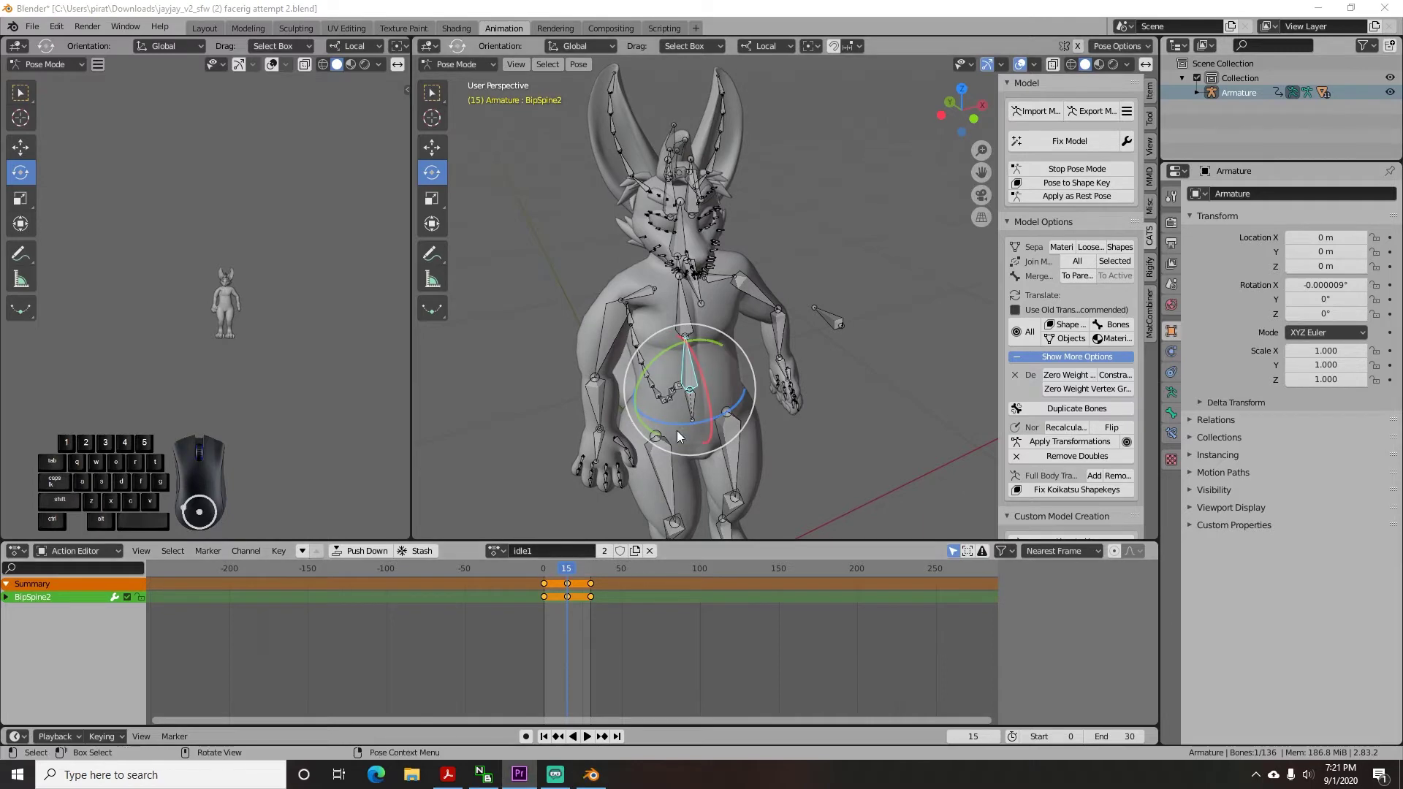
pyautogui.moveTo(734, 410); pyautogui.dragTo(574, 330)
pyautogui.press('a')
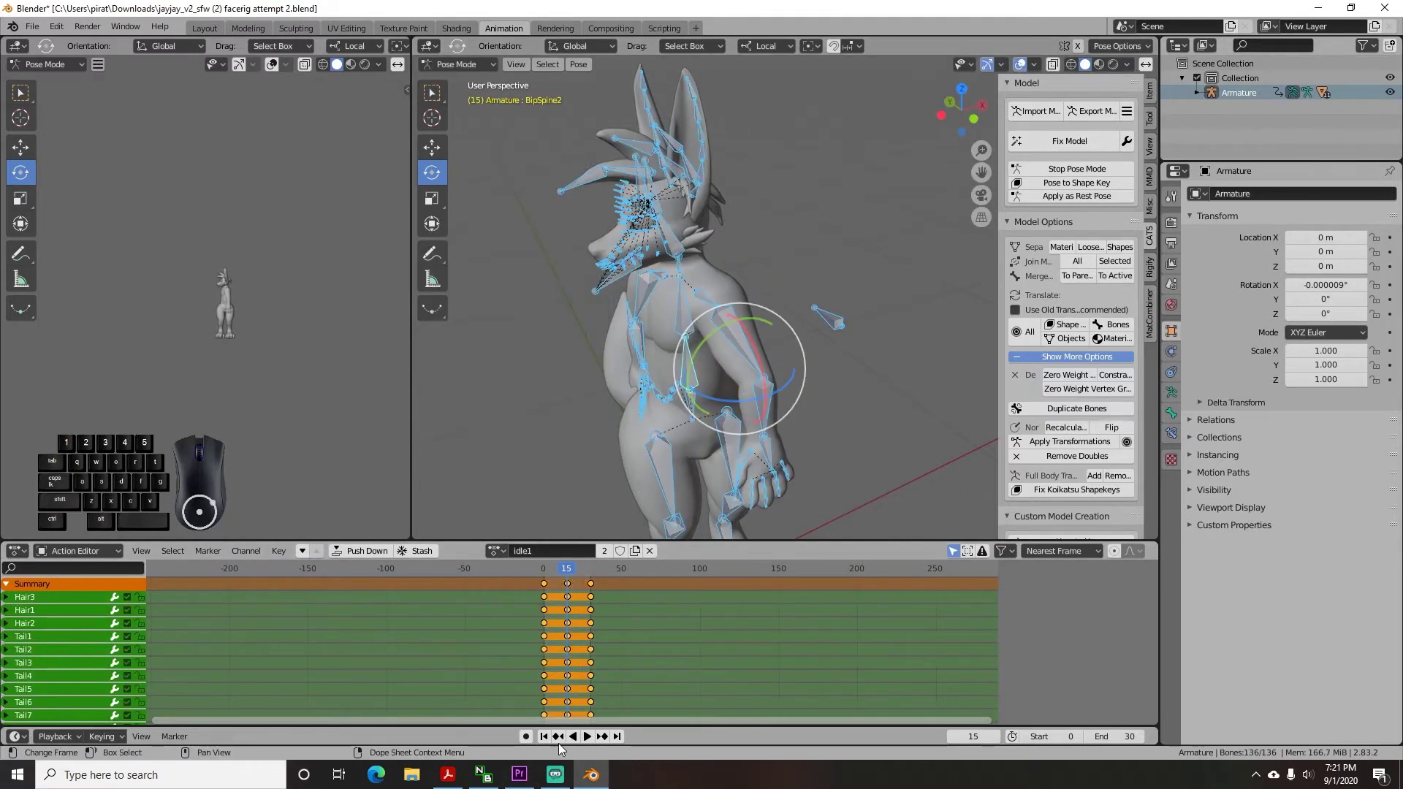
pyautogui.click(586, 736)
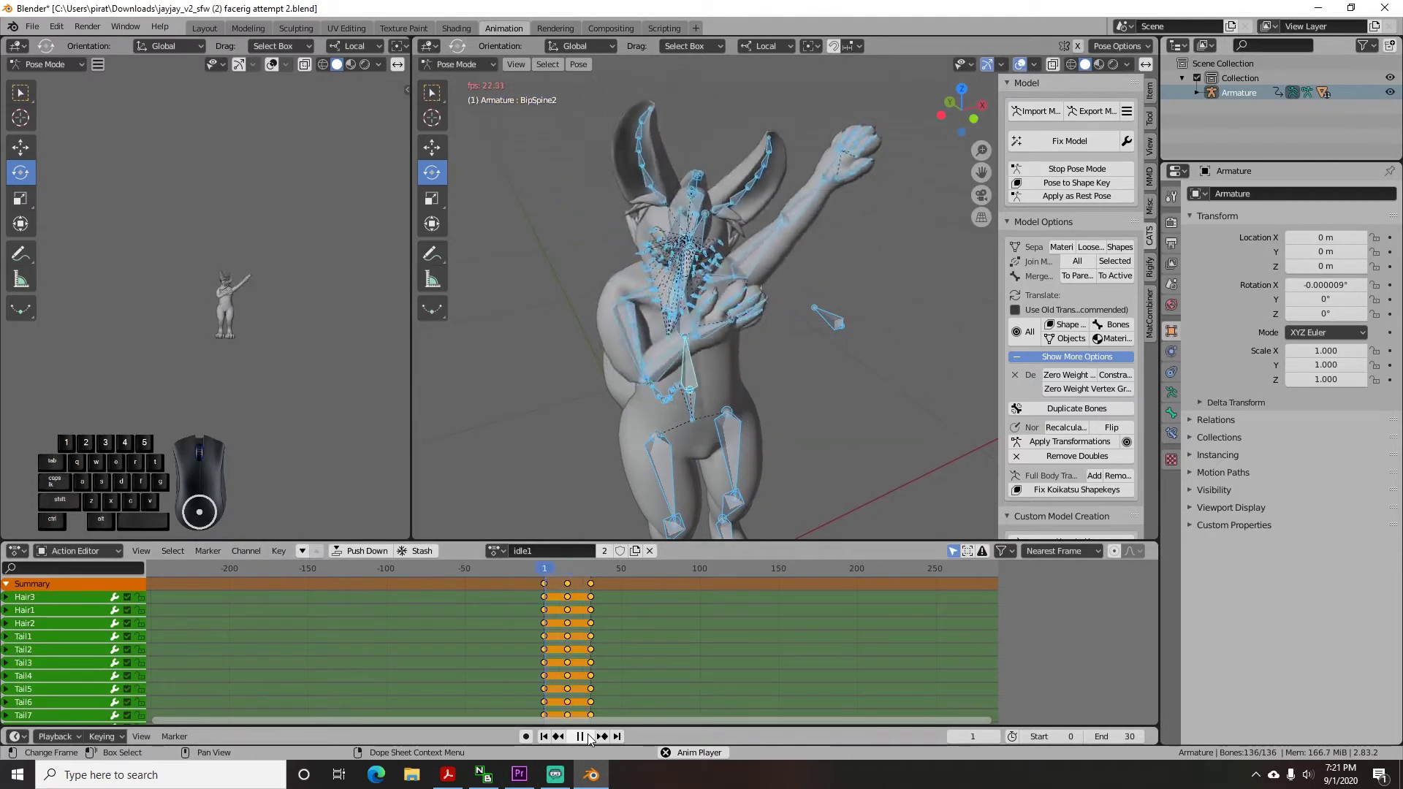
pyautogui.click(581, 736)
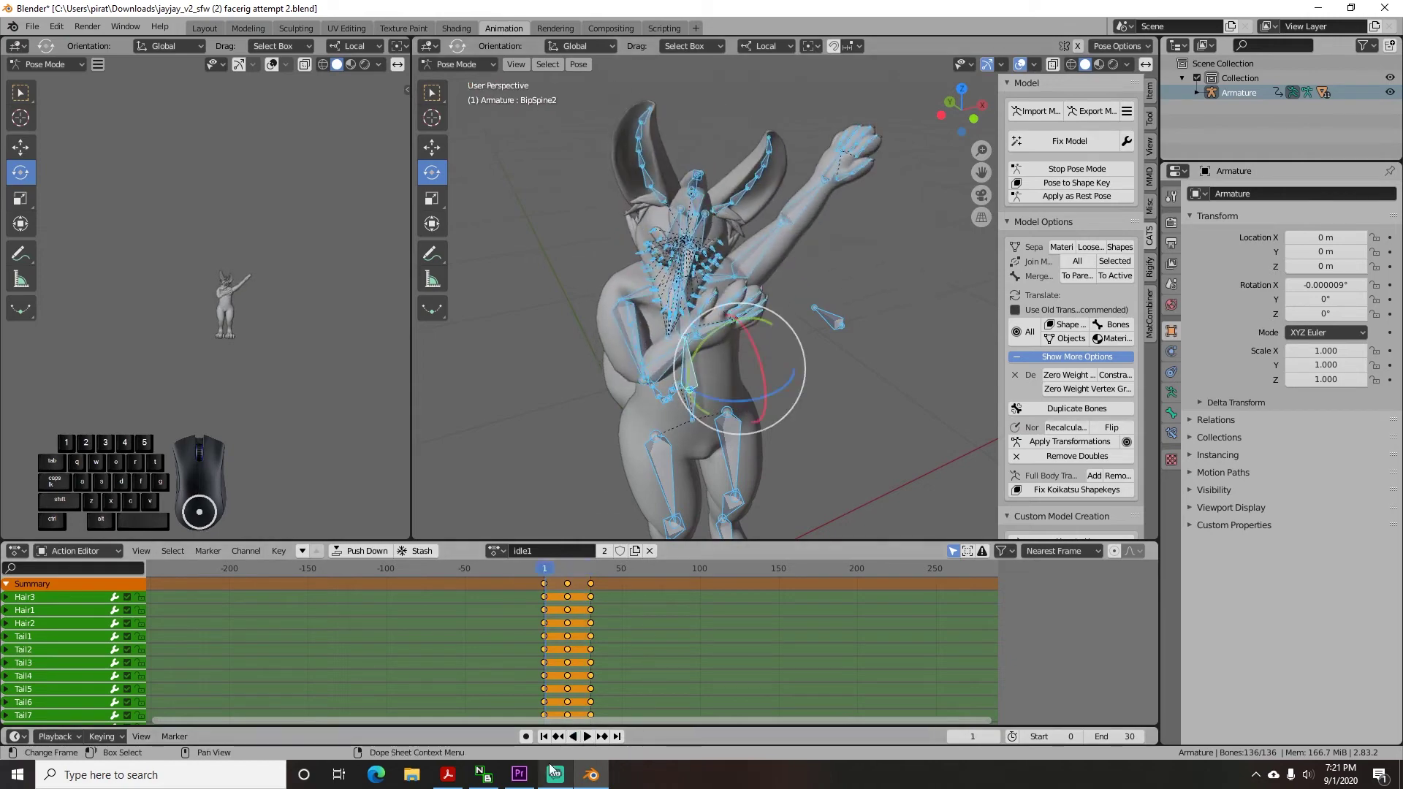
# Step: Switch to the FaceRig documentation PDF and read the needed animations for the generalMovement, EyesAndEyebrows and MouthAndNose subfolders
pyautogui.click(447, 778)
pyautogui.click(632, 283)
pyautogui.scroll(10, 429, 398)
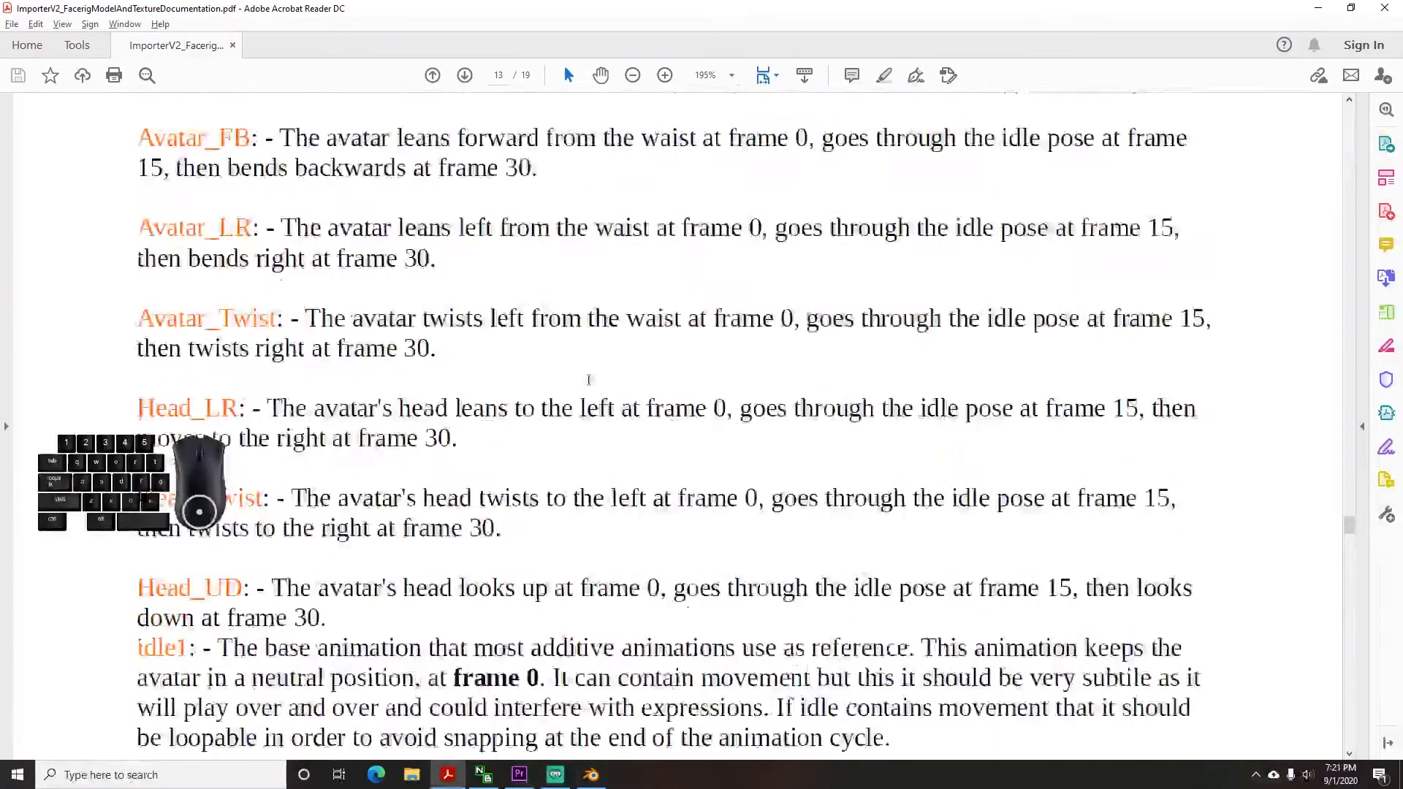
pyautogui.moveTo(596, 315); pyautogui.dragTo(280, 314)
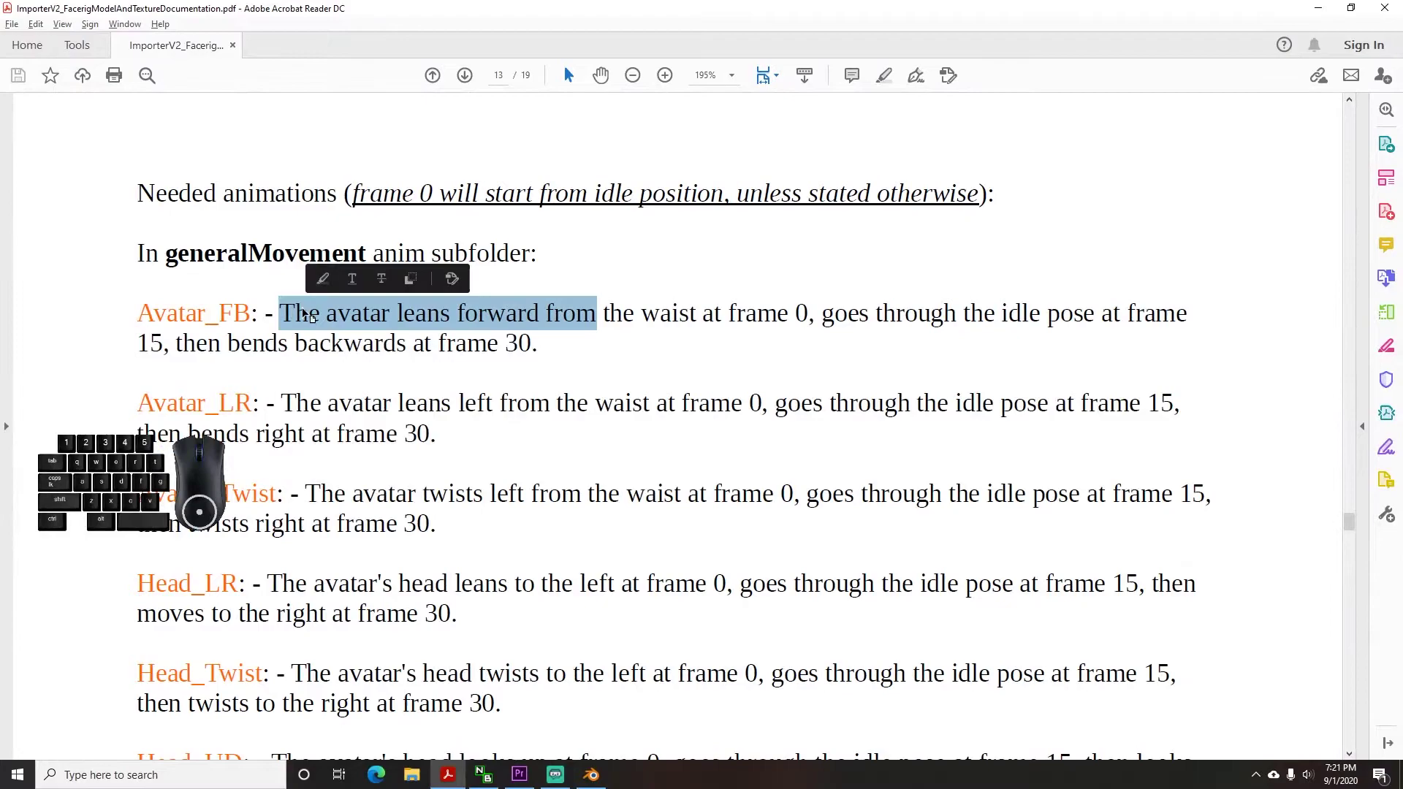
pyautogui.click(576, 315)
pyautogui.scroll(-7, 588, 353)
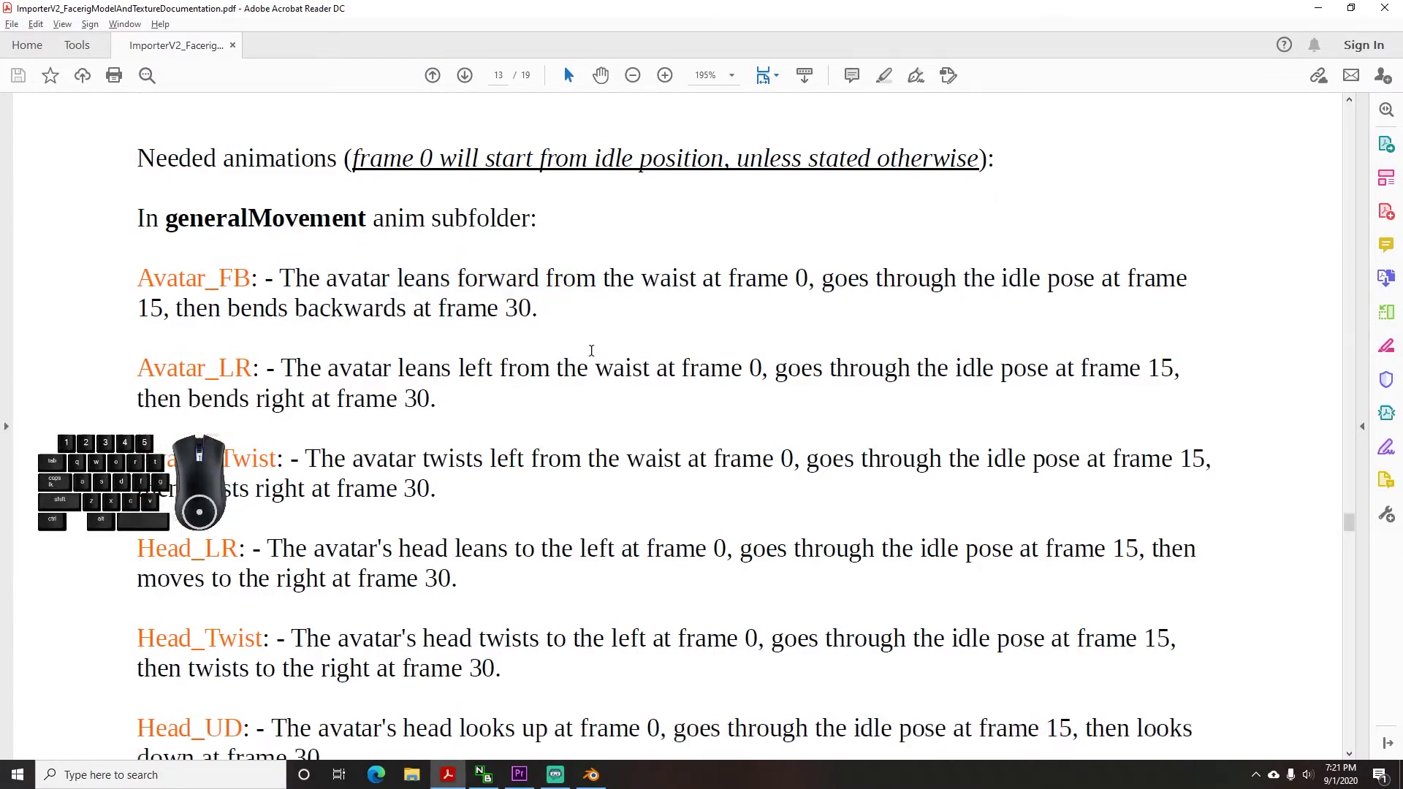
pyautogui.scroll(-12, 591, 351)
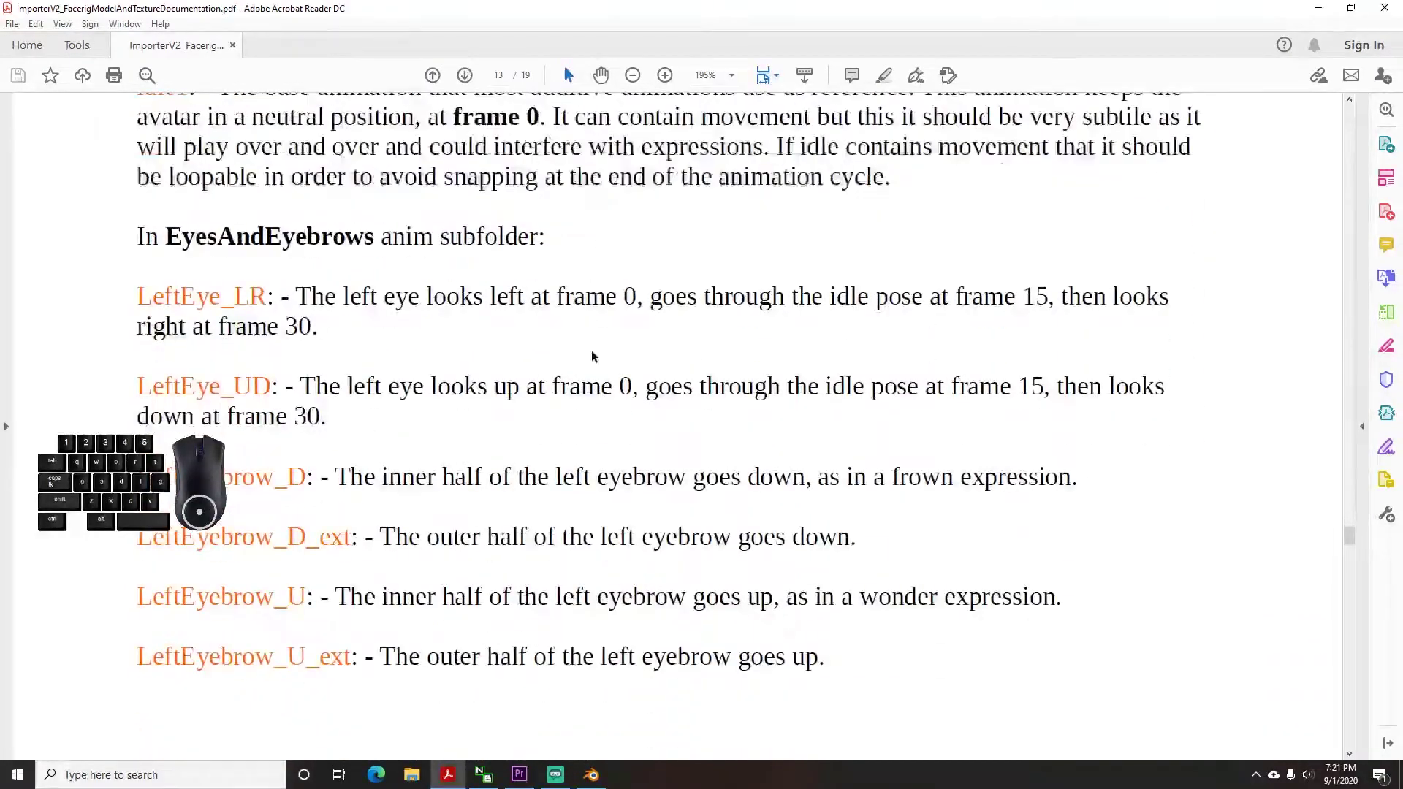
pyautogui.scroll(-12, 588, 352)
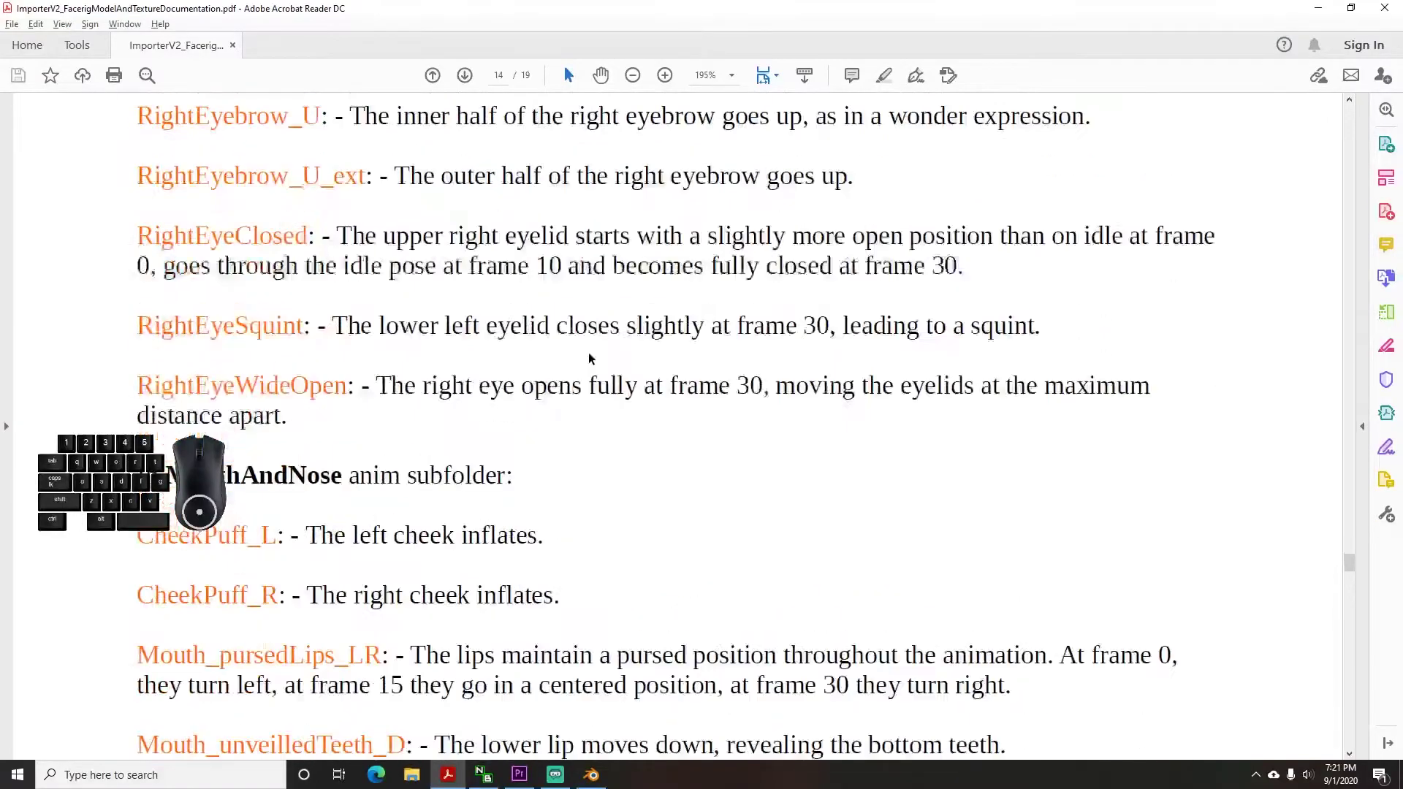
pyautogui.scroll(15, 588, 354)
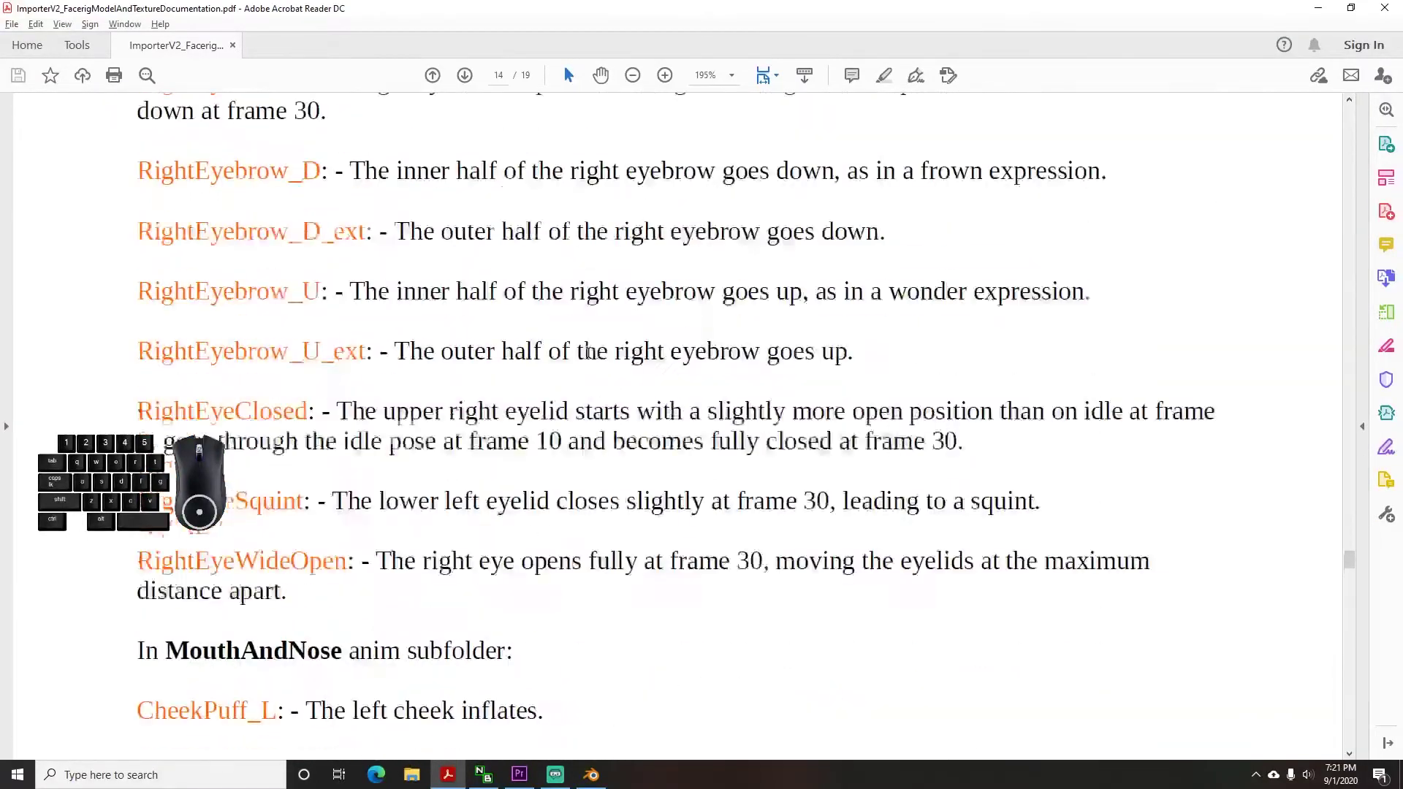
pyautogui.scroll(3, 589, 356)
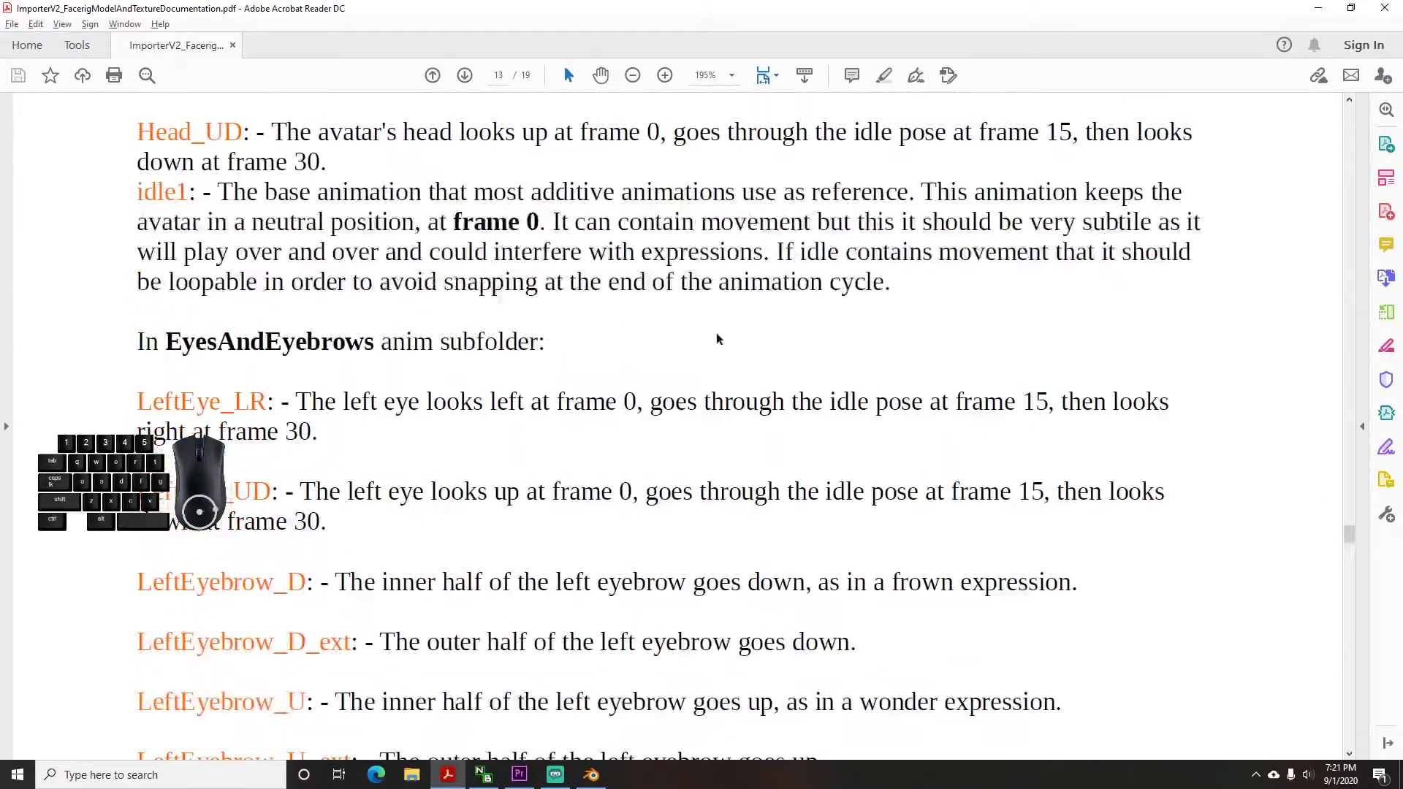
pyautogui.click(1318, 8)
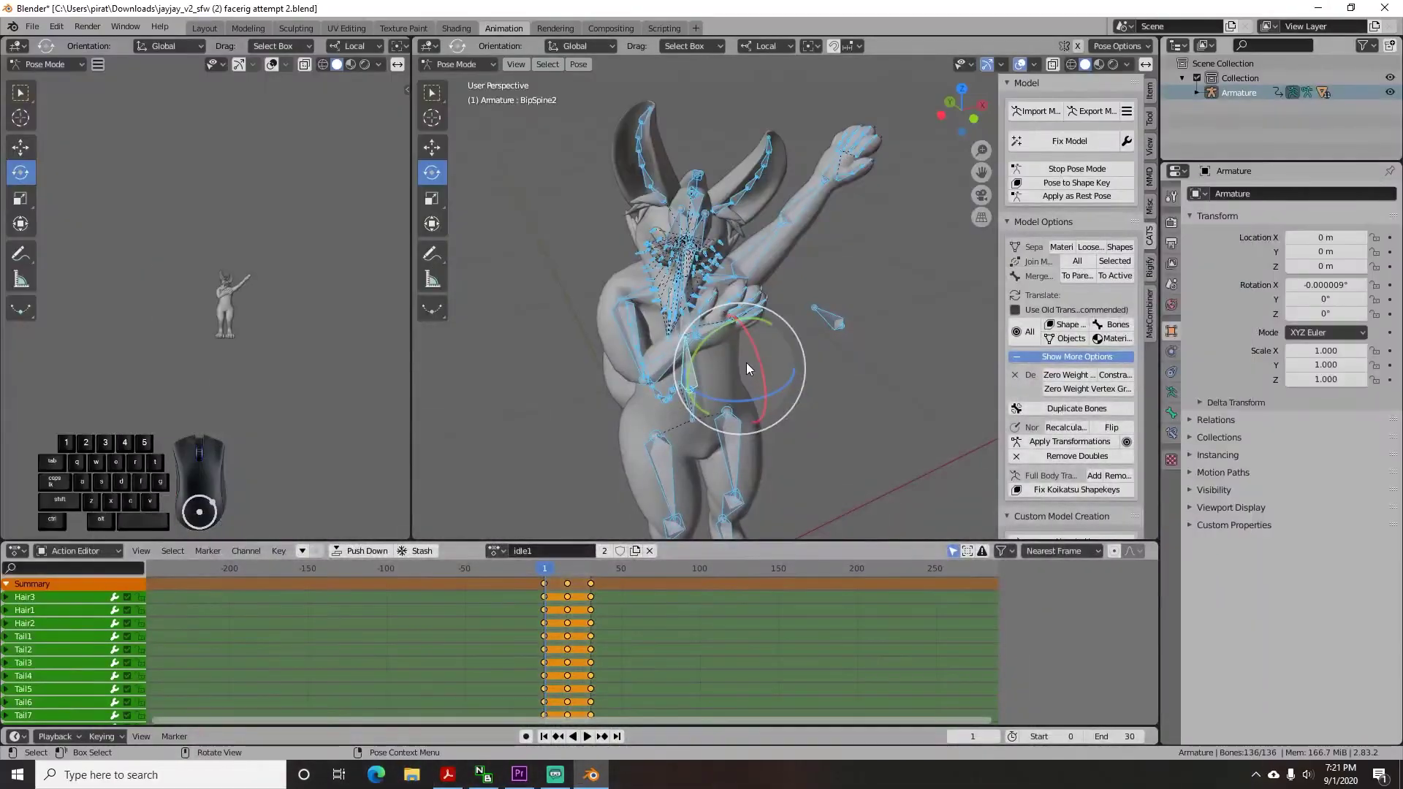
# Step: Play the idle1 animation in Blender and return the timeline to frame 0
pyautogui.moveTo(716, 406); pyautogui.dragTo(761, 355, button='middle')
pyautogui.scroll(5, 760, 355)
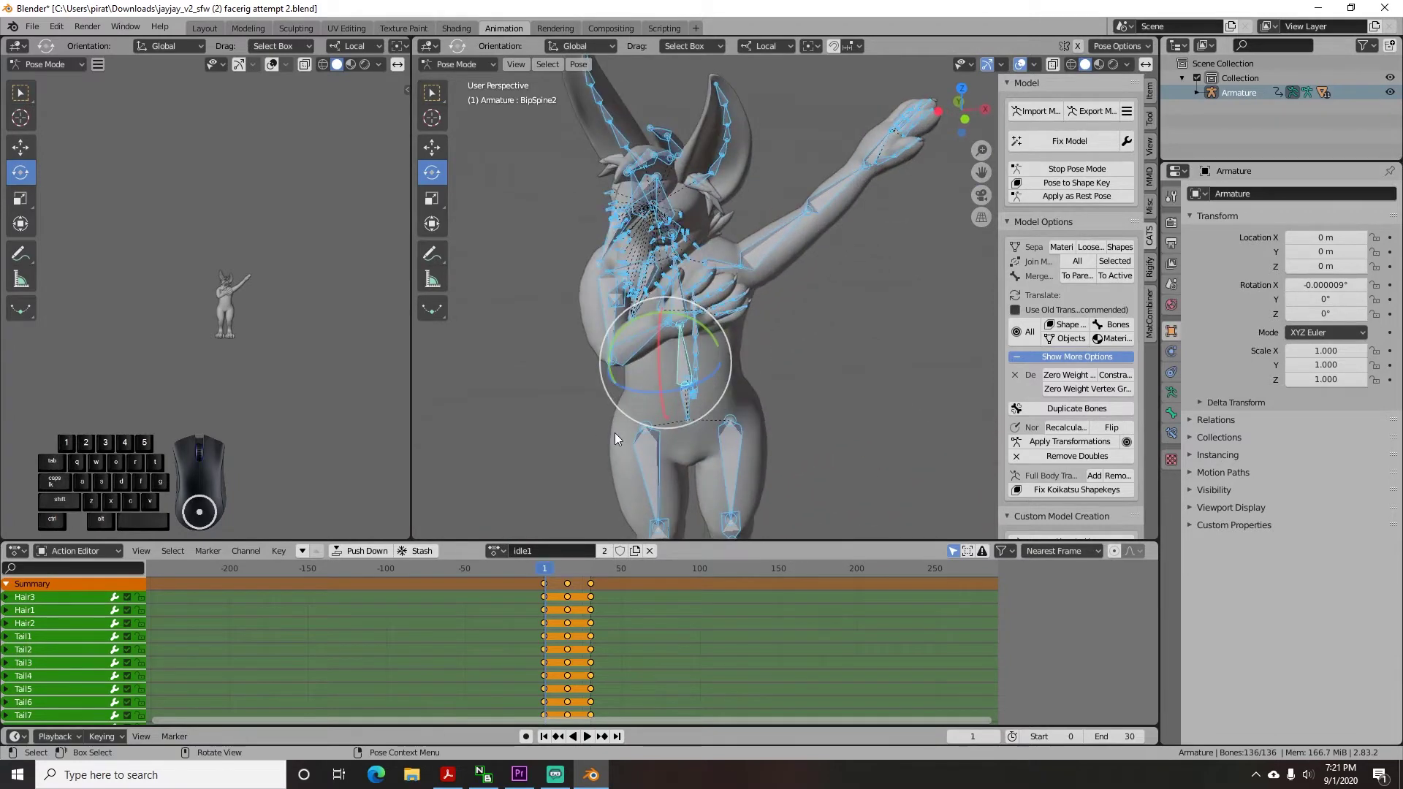
pyautogui.press('space')
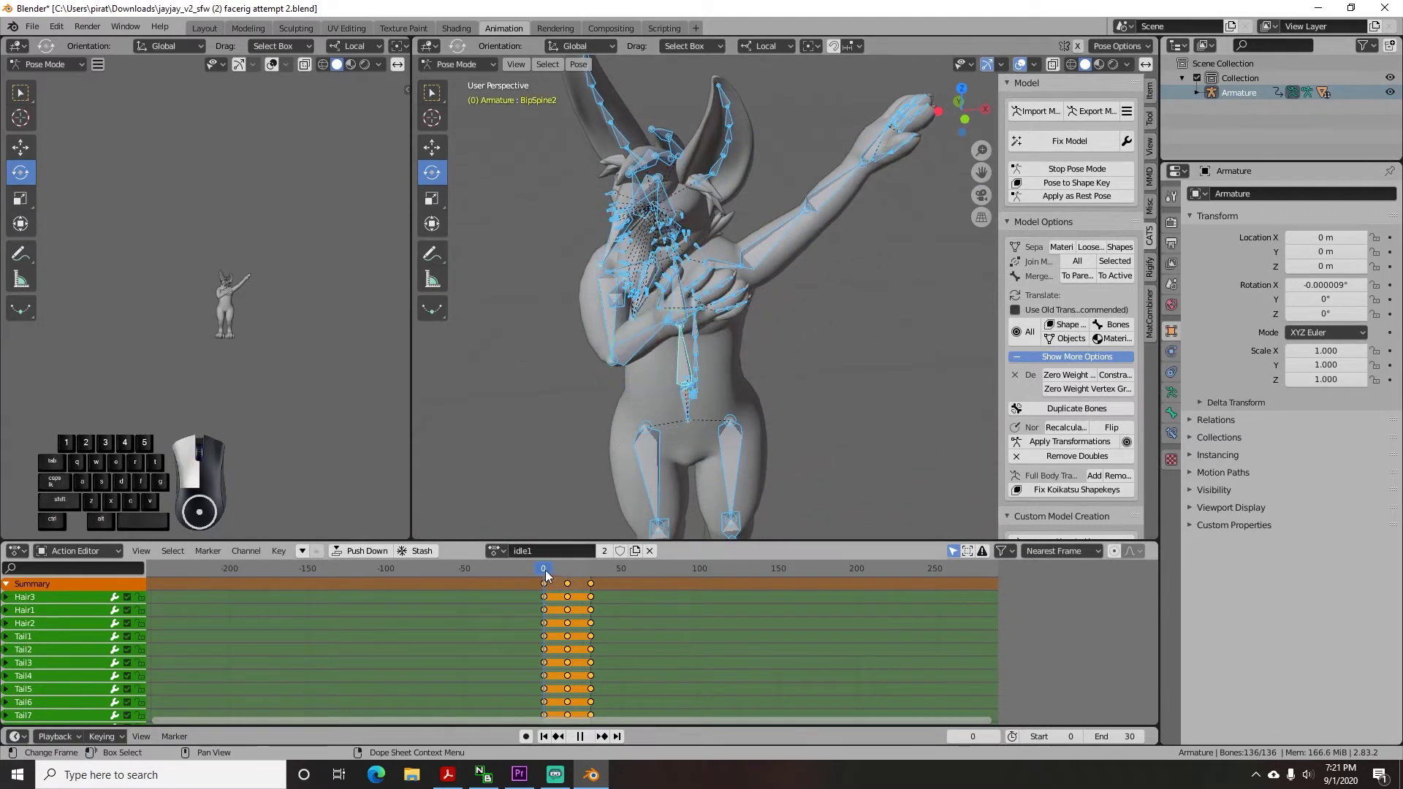
pyautogui.moveTo(556, 583); pyautogui.dragTo(540, 583)
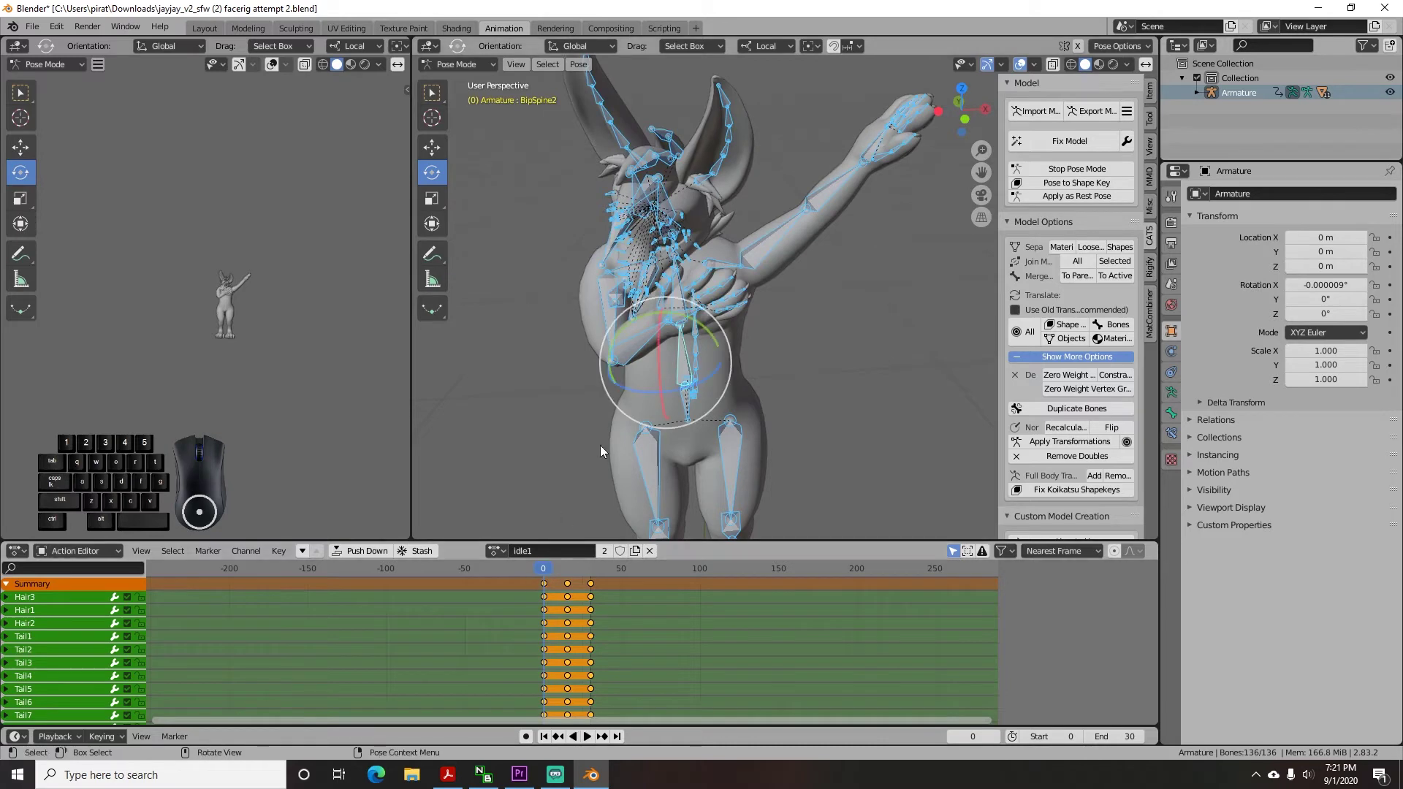
pyautogui.moveTo(678, 431); pyautogui.dragTo(695, 412, button='middle')
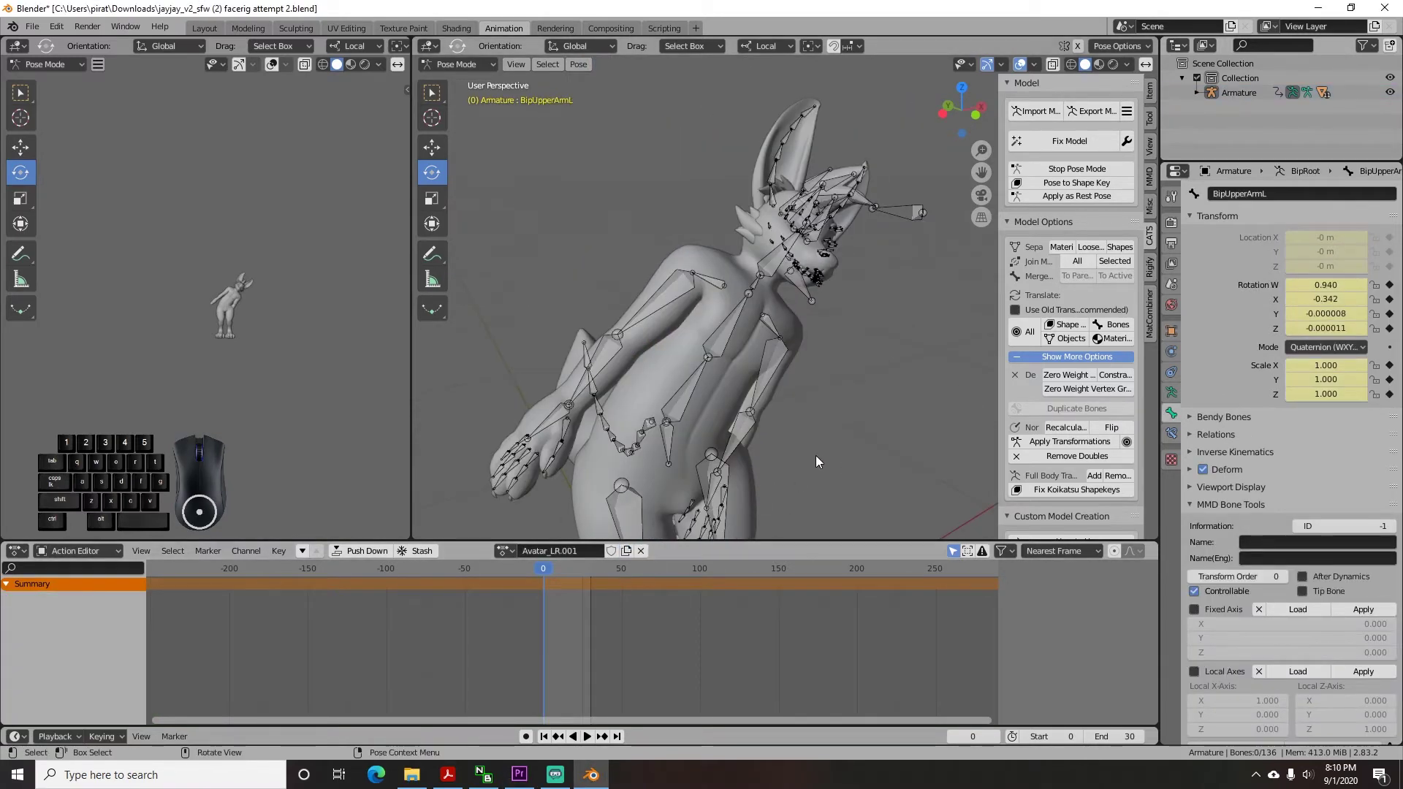
# Step: Delete the frame 0 keyframes of all bones in the Avatar_LR.001 action
pyautogui.press('a')
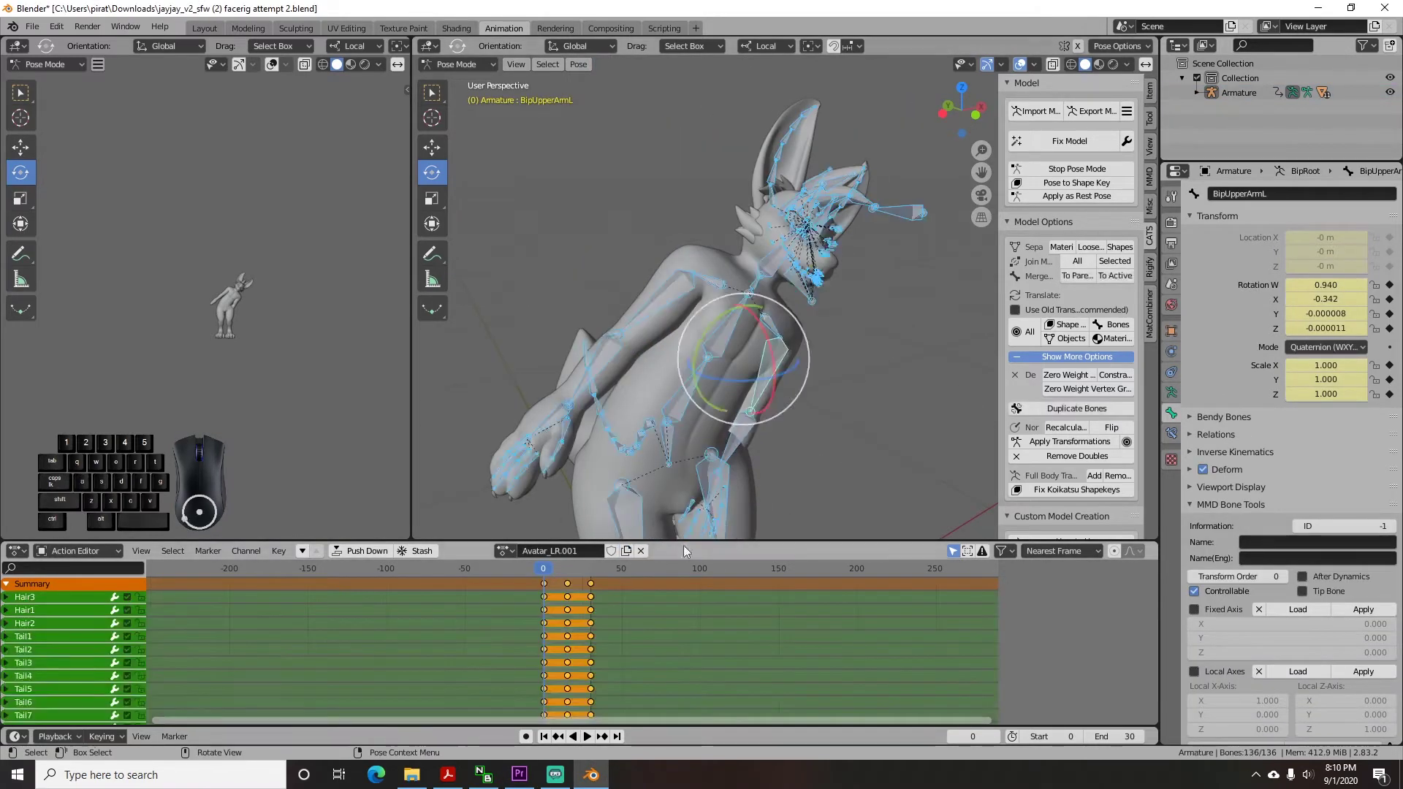
pyautogui.click(566, 585)
pyautogui.click(545, 587)
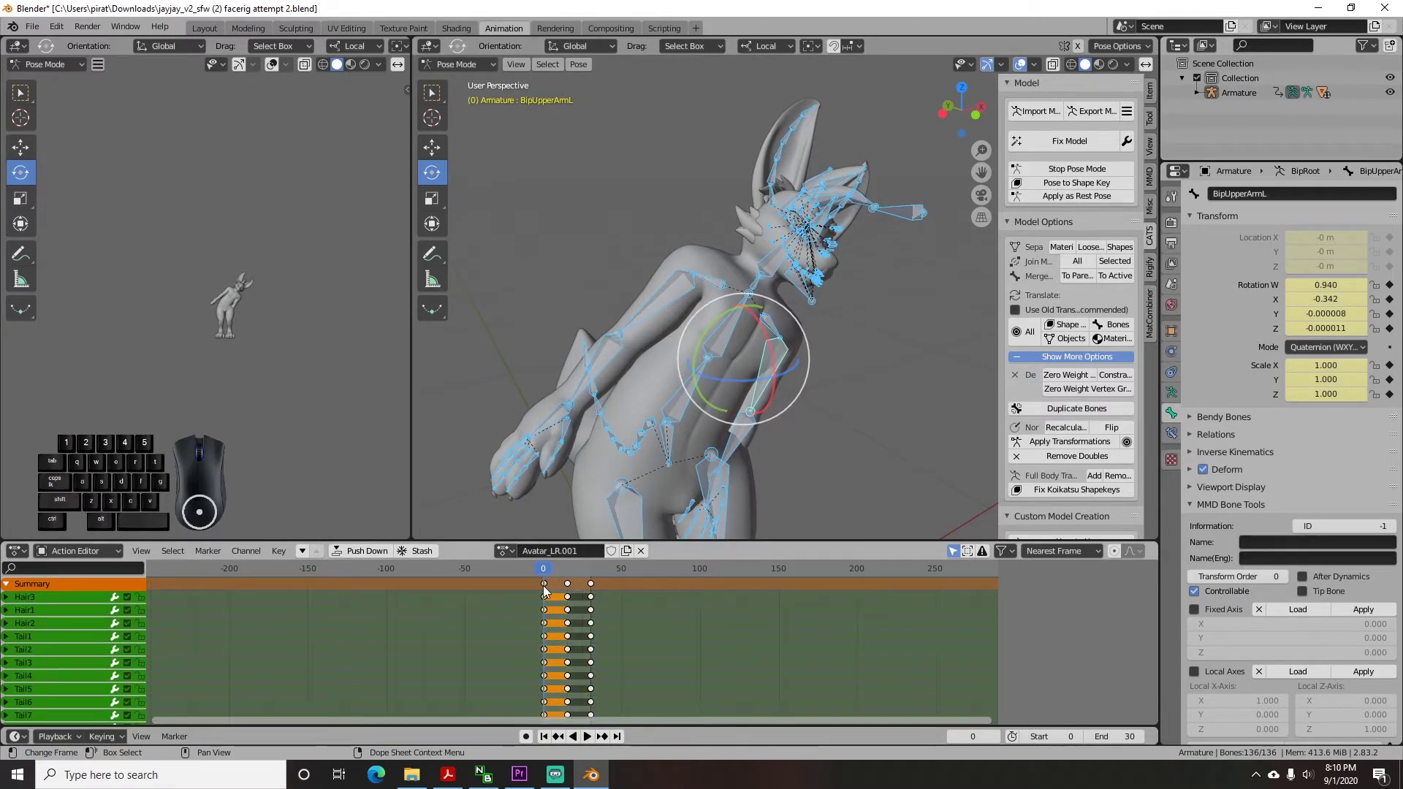
pyautogui.press('x')
pyautogui.click(537, 590)
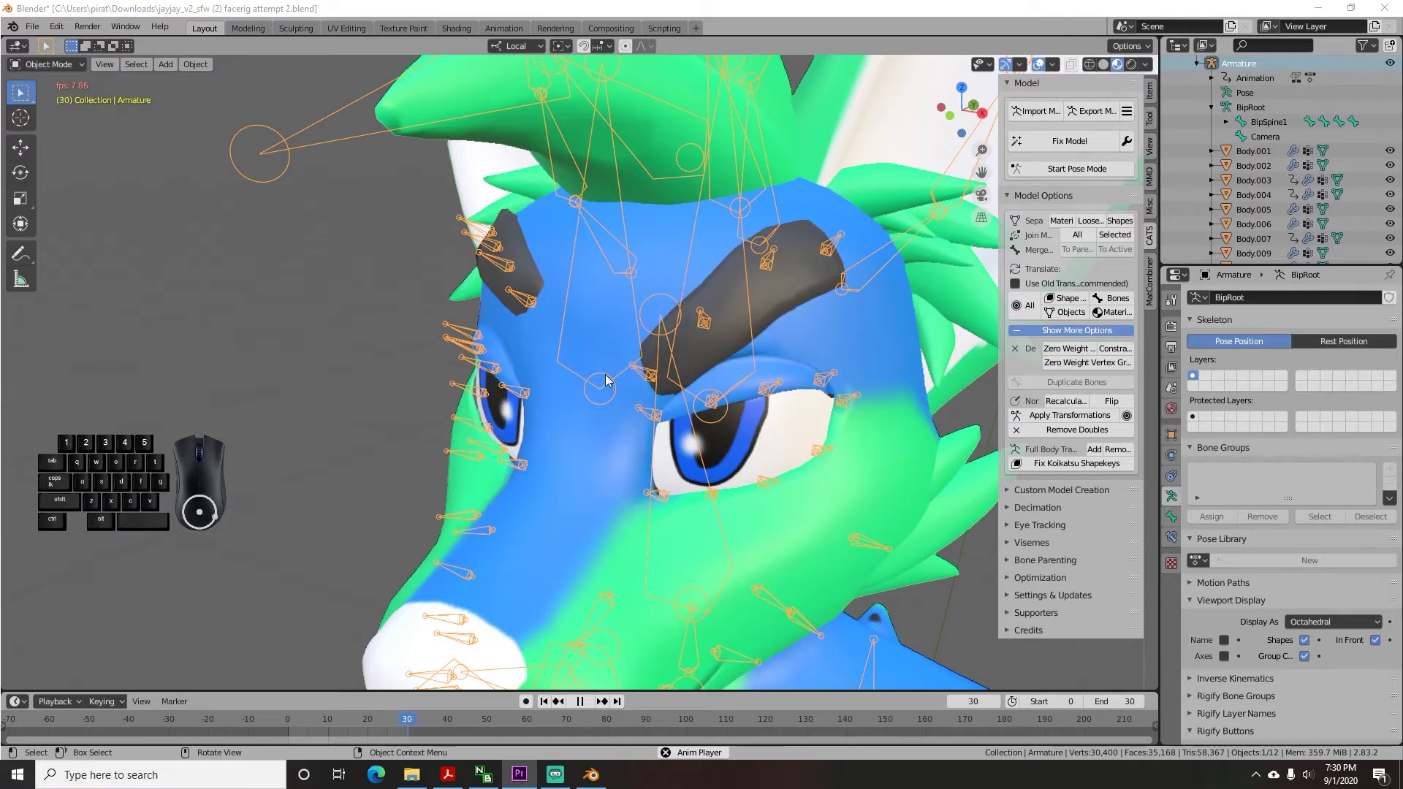
# Step: Stop playback, put the armature in Edit Mode and select the left eyebrow bone BipLEyebrow_2 to inspect the face bones
pyautogui.press('space')
pyautogui.press('Tab')
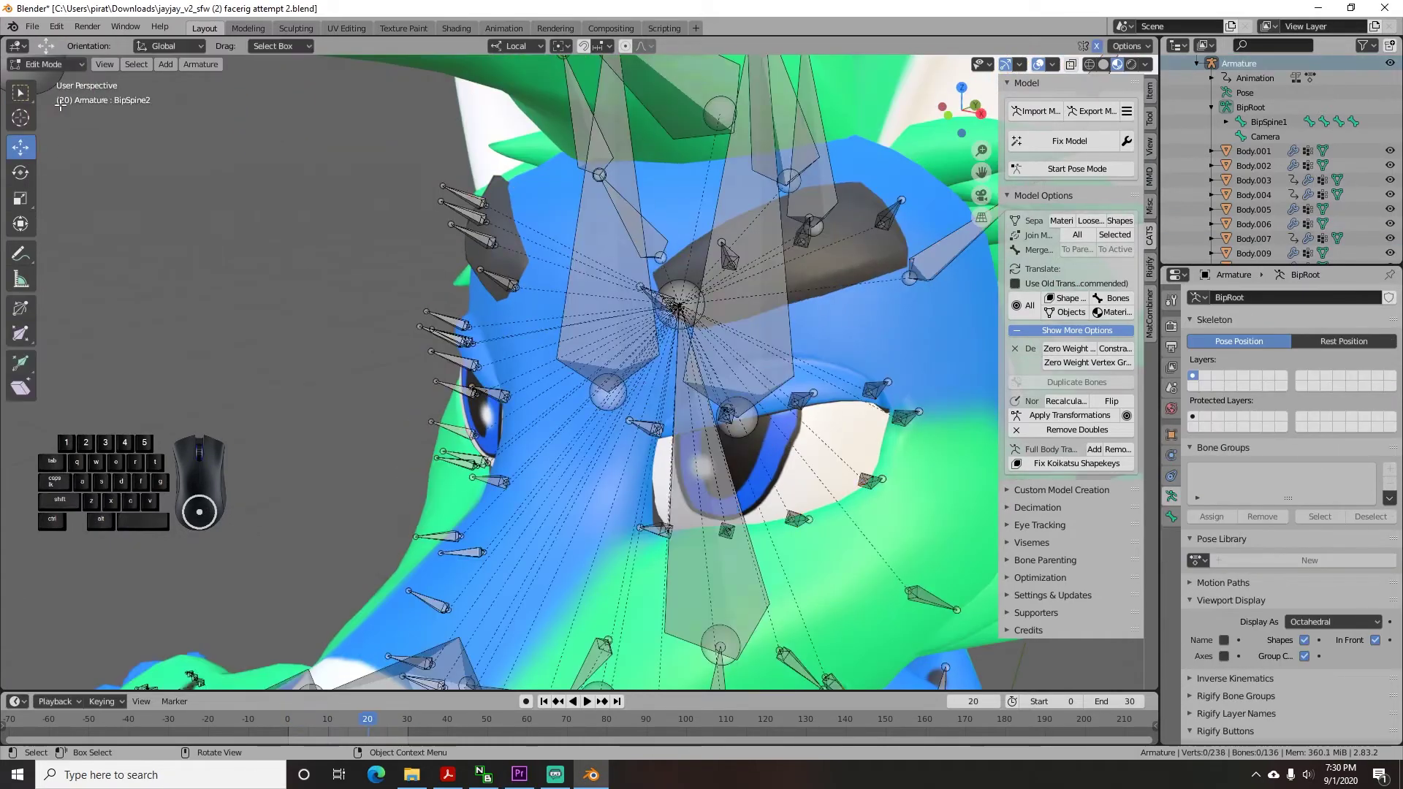
pyautogui.moveTo(350, 241)
pyautogui.mouseDown(button='middle')
pyautogui.moveTo(399, 245)
pyautogui.moveTo(370, 258)
pyautogui.mouseUp(button='middle')
pyautogui.keyDown('ctrl'); pyautogui.click(785, 262); pyautogui.keyUp('ctrl')
pyautogui.click(69, 70)
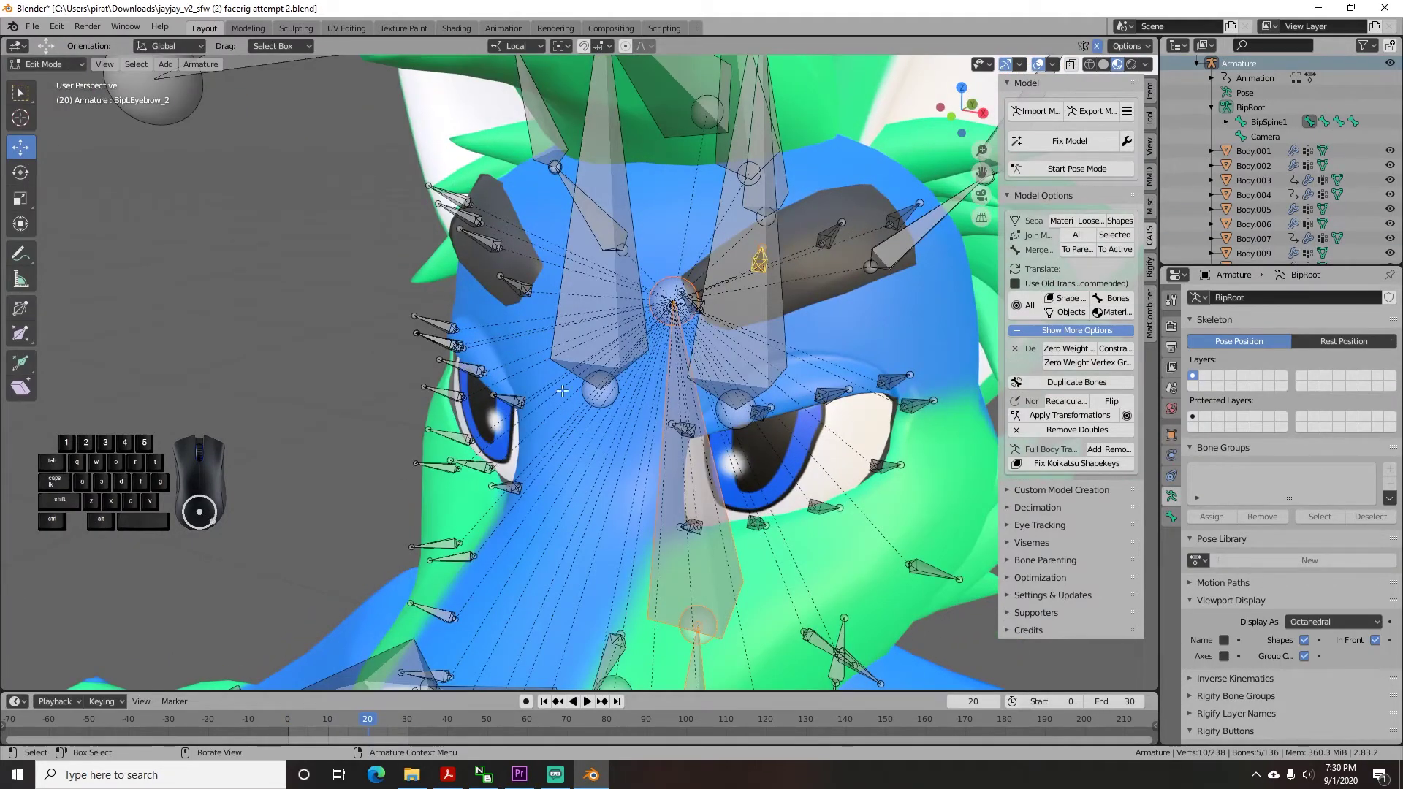
pyautogui.moveTo(51, 548); pyautogui.dragTo(144, 545, button='middle')
pyautogui.moveTo(787, 381); pyautogui.dragTo(768, 382, button='middle')
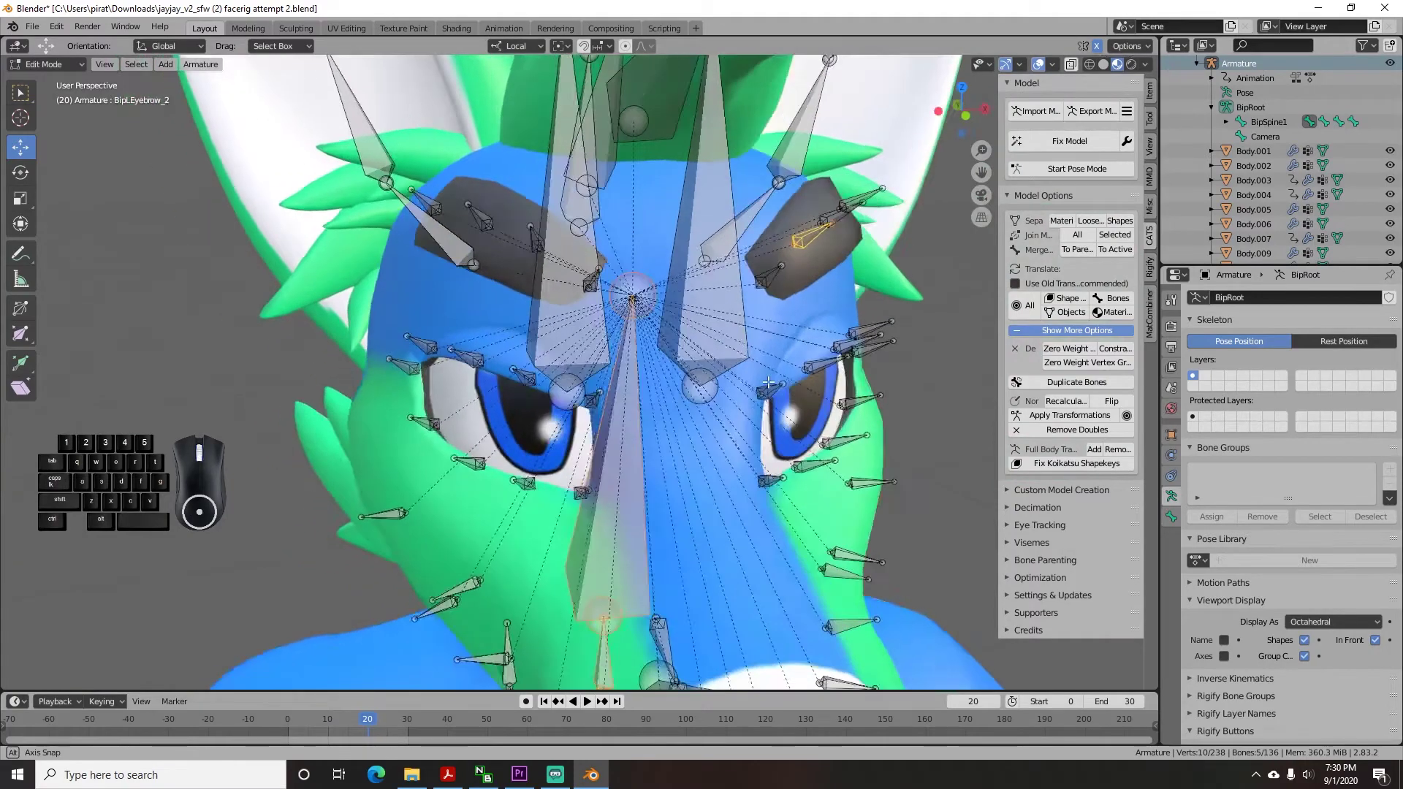
pyautogui.scroll(-5, 768, 382)
# Step: Switch to the Animation workspace, select the BipUpperArmL bone in Pose Mode and show its bone properties
pyautogui.click(504, 28)
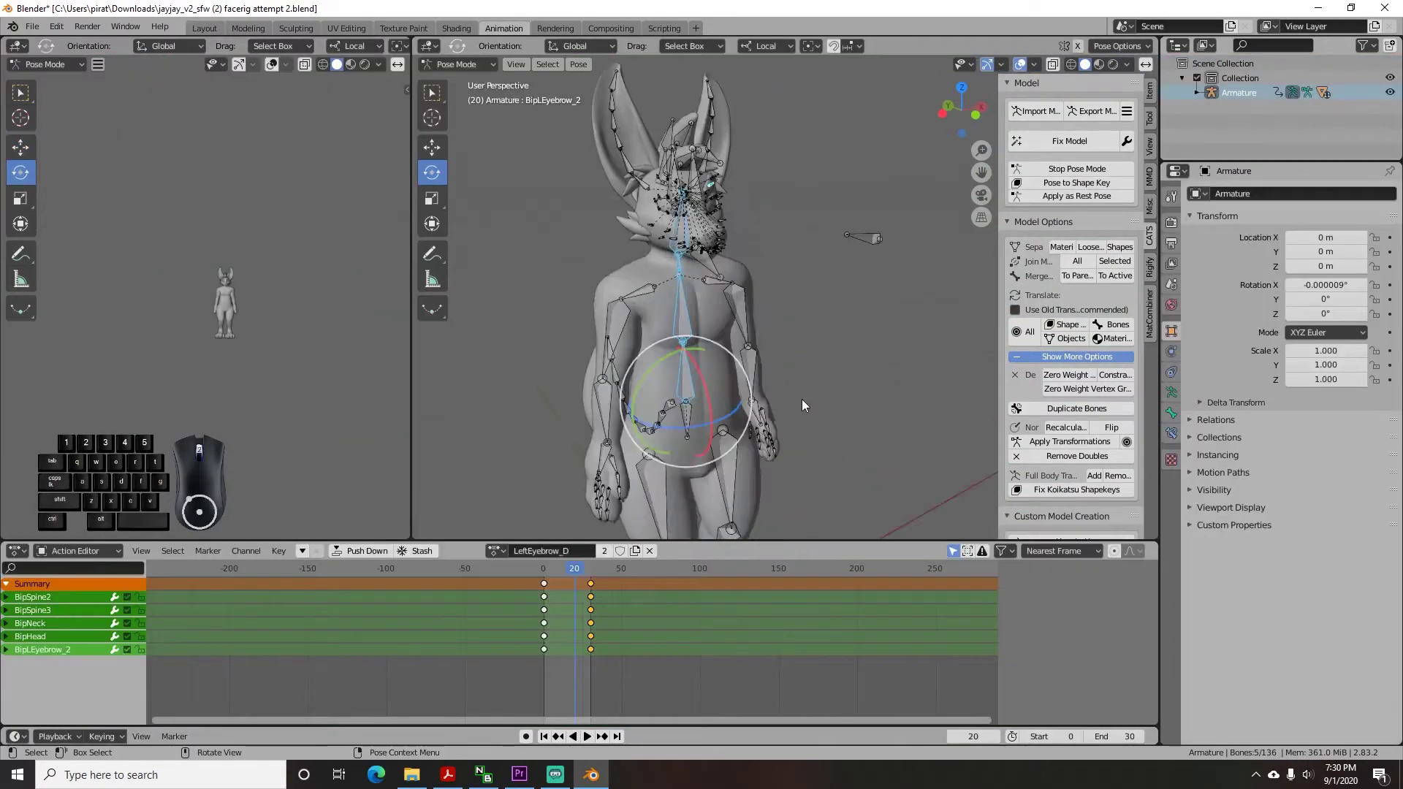
pyautogui.scroll(4, 694, 330)
pyautogui.click(683, 331)
pyautogui.click(1172, 413)
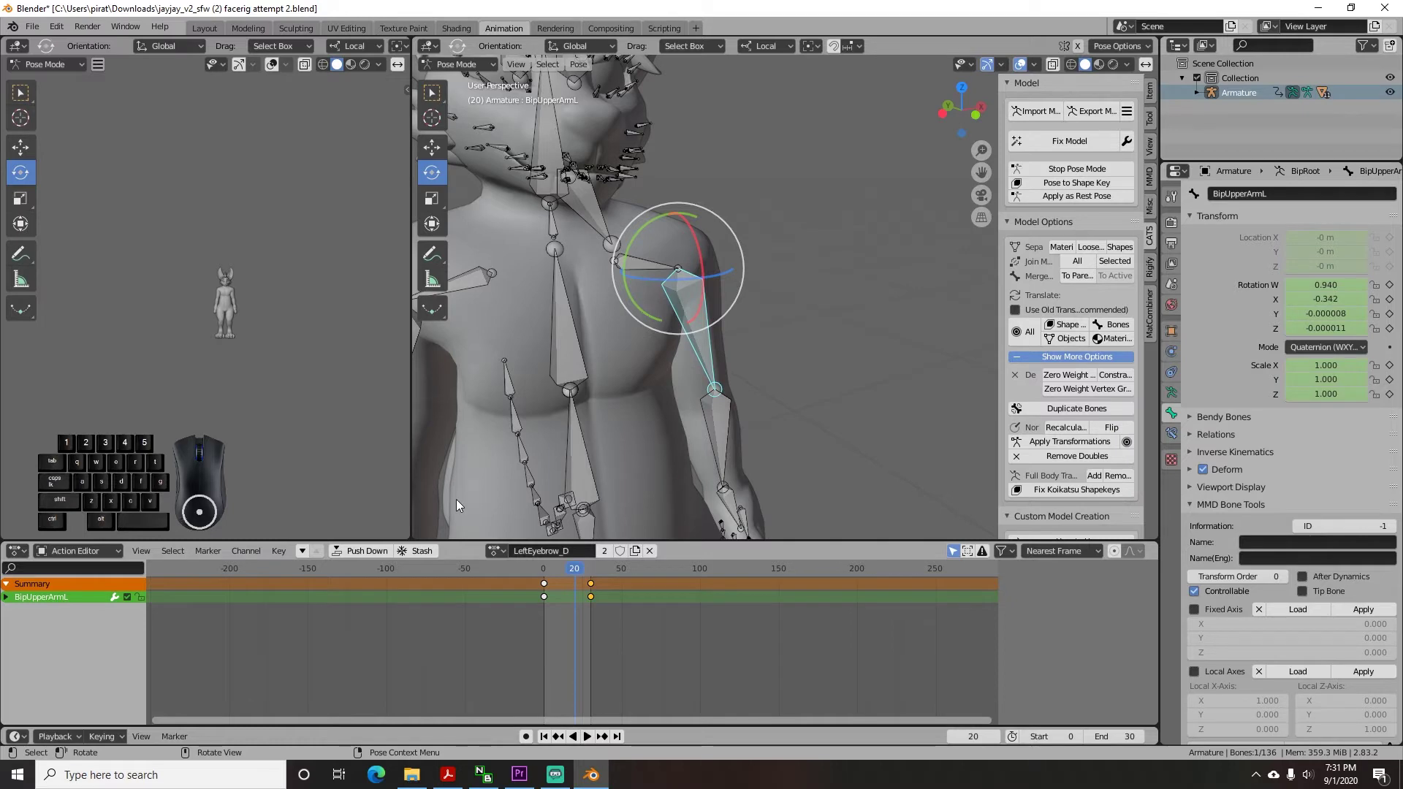
# Step: Create a folder named anim inside the facerig test folder in Downloads and open it
pyautogui.click(413, 776)
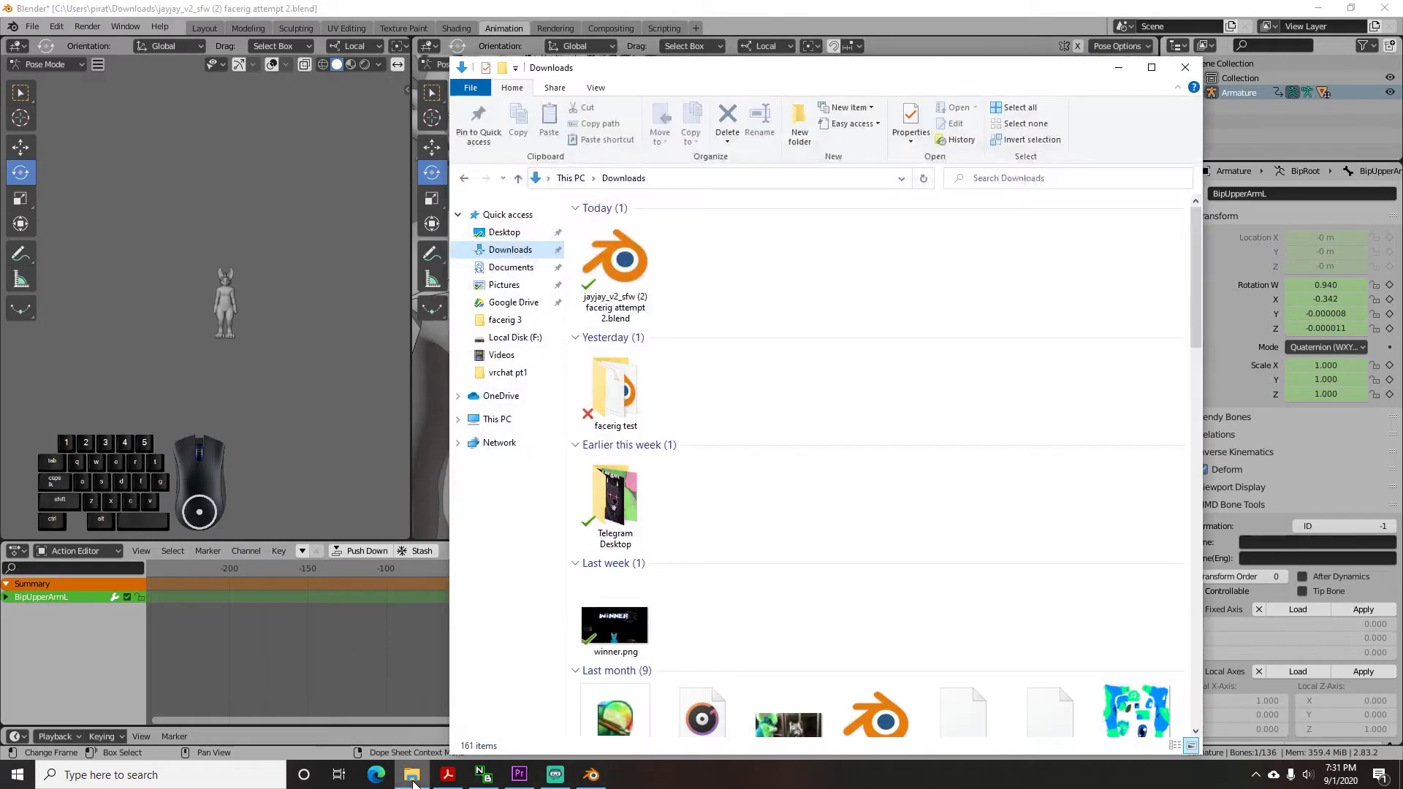
pyautogui.doubleClick(625, 388)
pyautogui.hotkey('ctrl', 'shift', 'n')
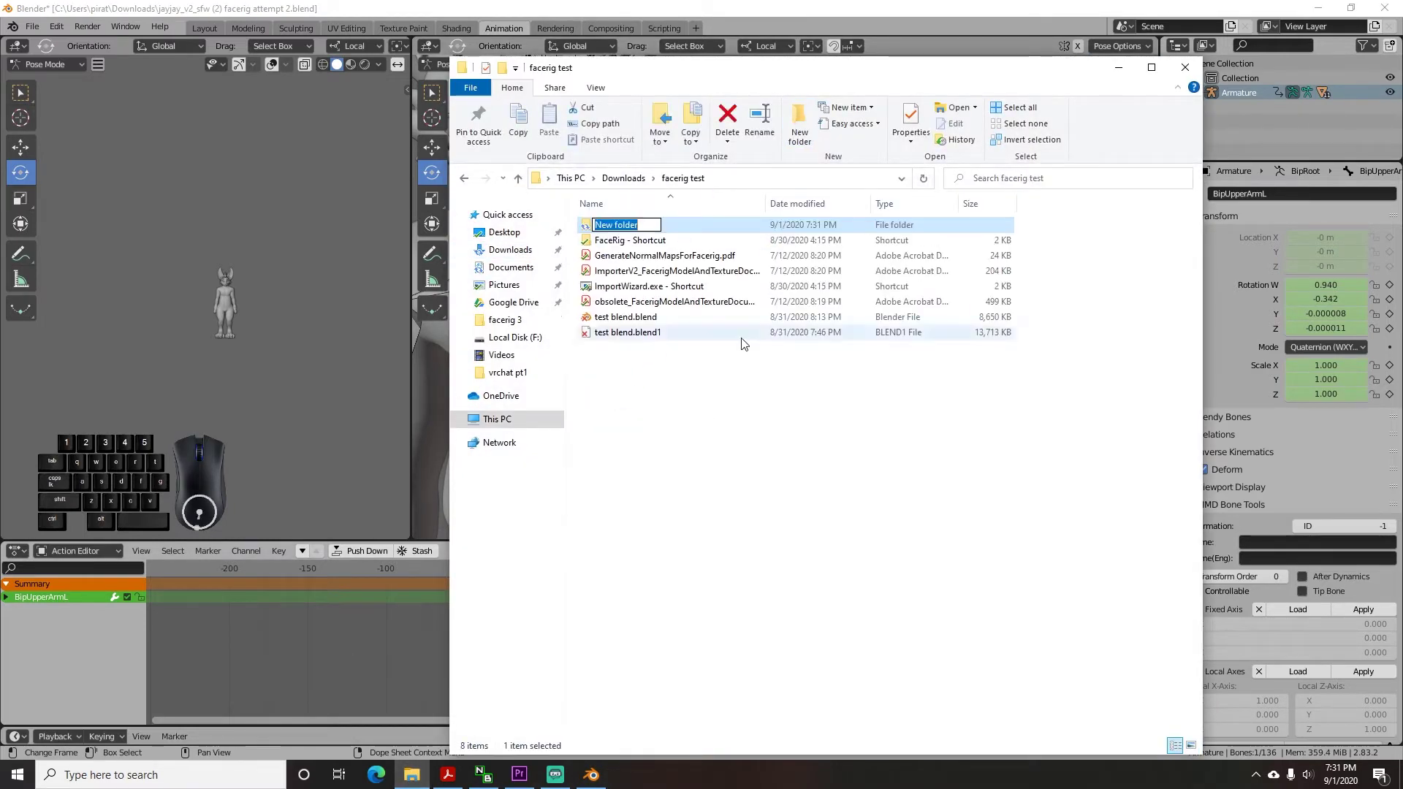
pyautogui.write('anim')
pyautogui.press('Return')
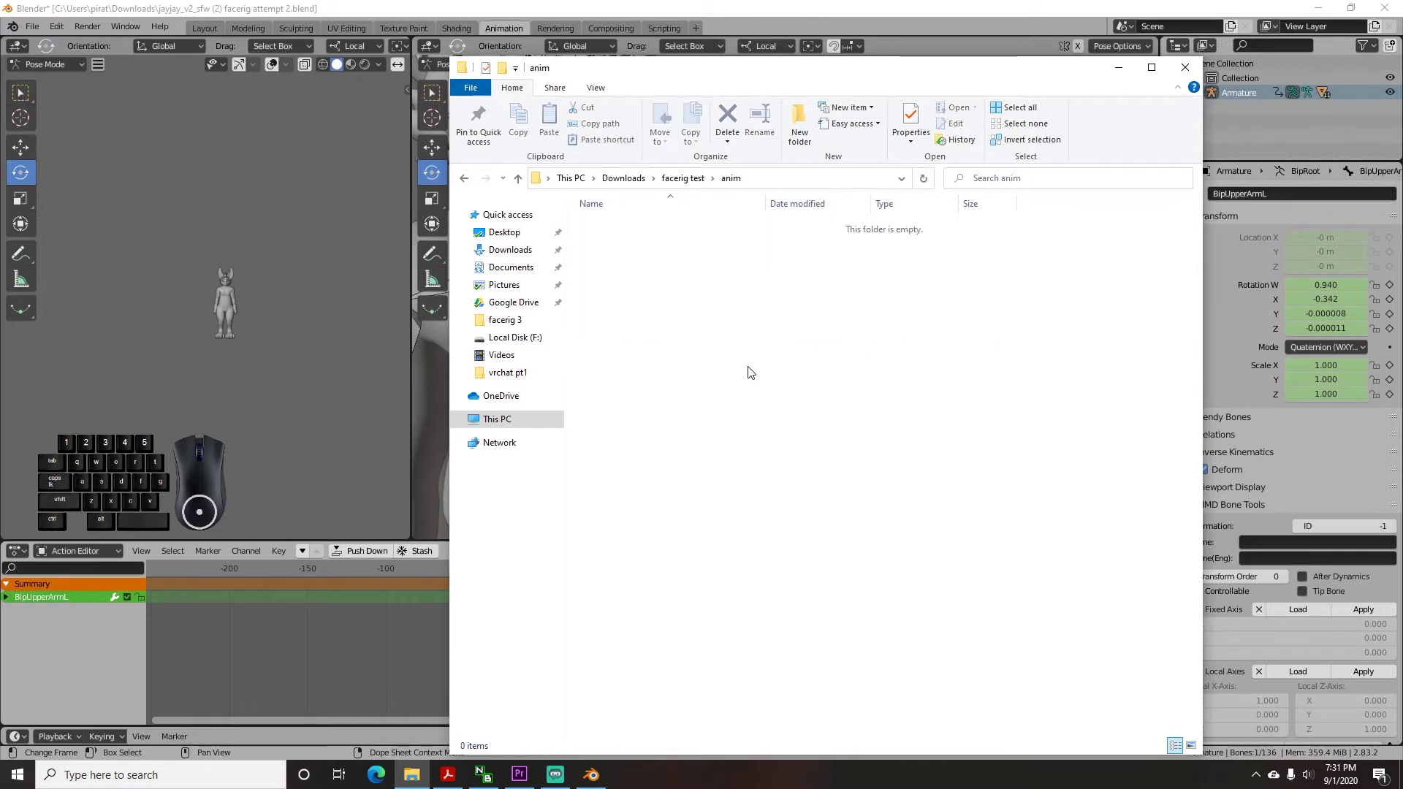
# Step: Create a folder named generalMovement inside the anim folder and return to Blender
pyautogui.click(801, 129)
pyautogui.write('generalMovement')
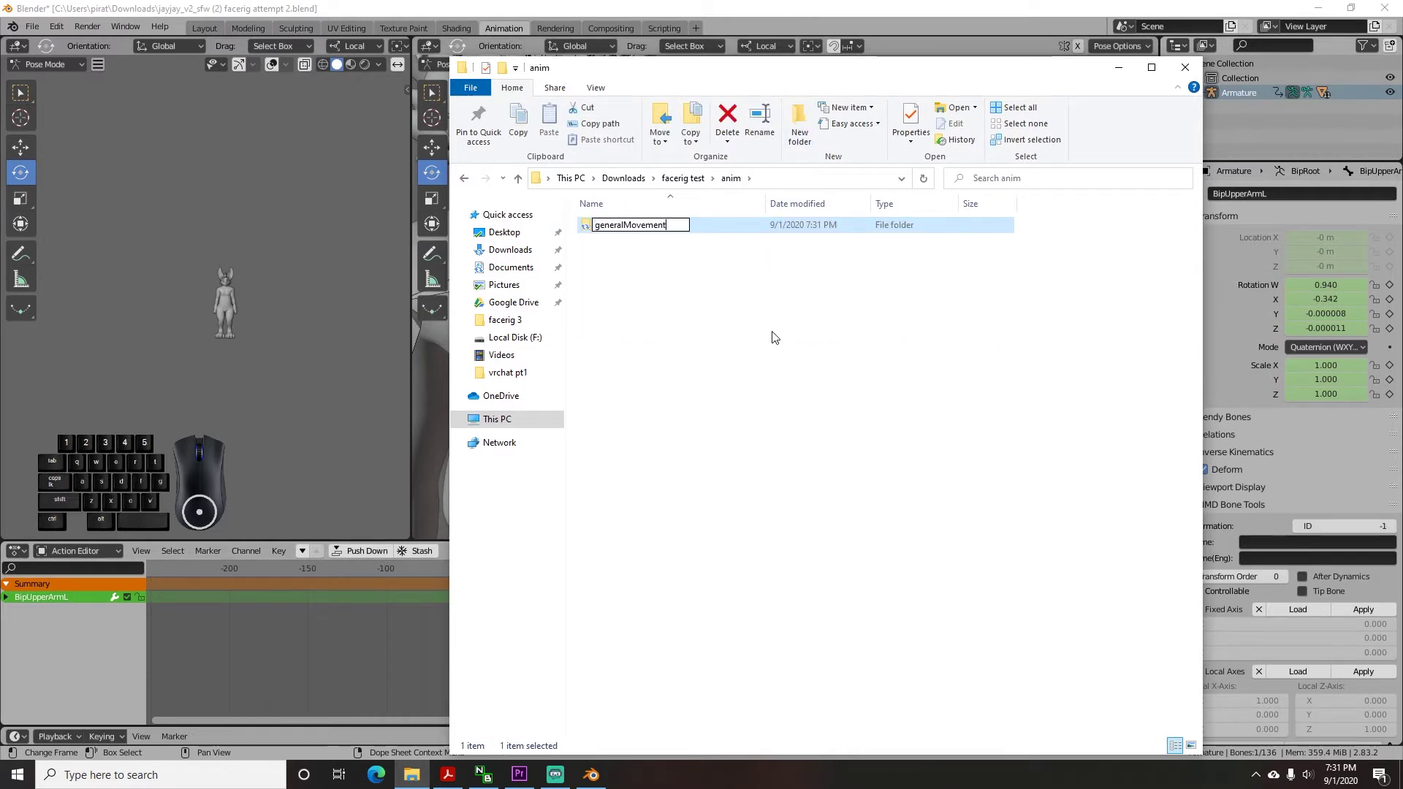
pyautogui.press('Return')
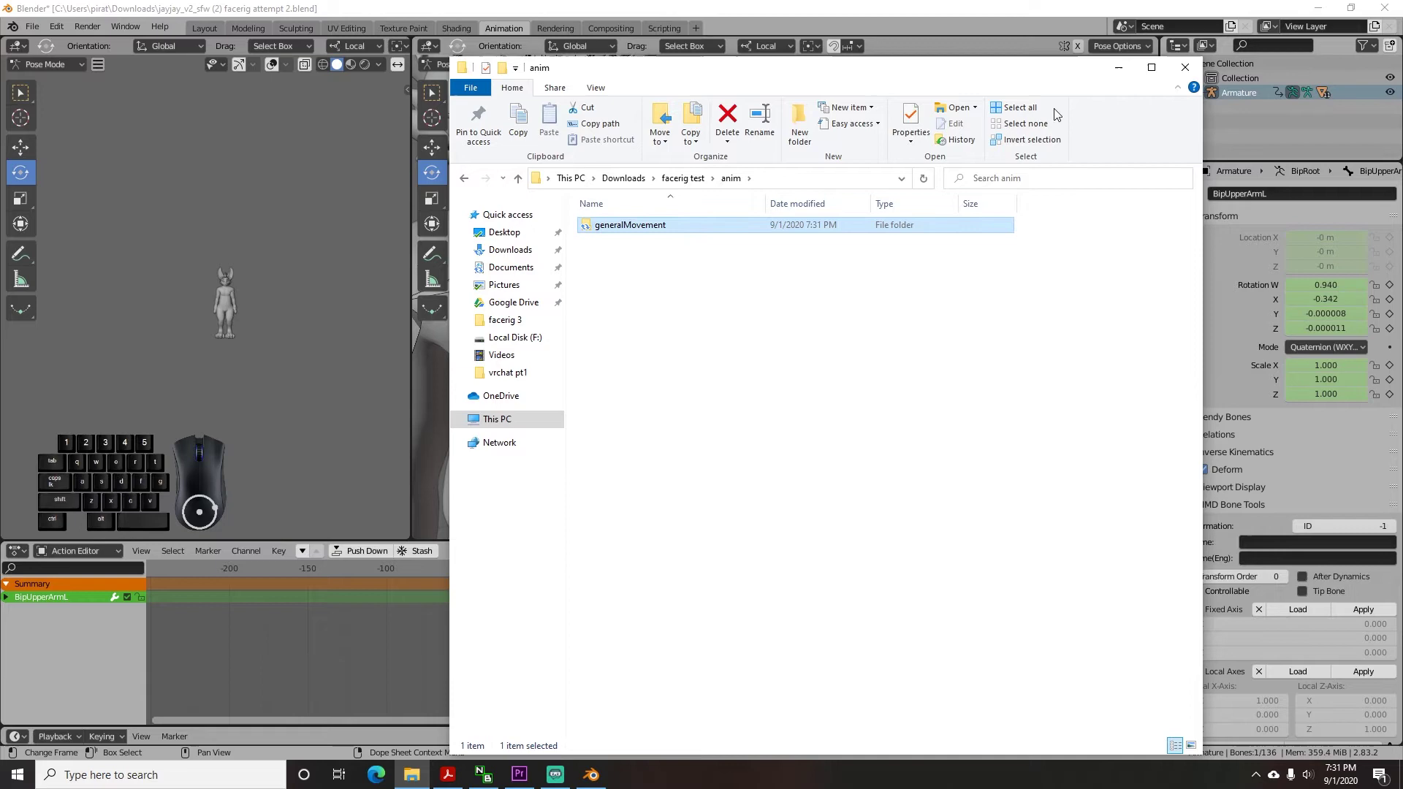
pyautogui.click(1119, 68)
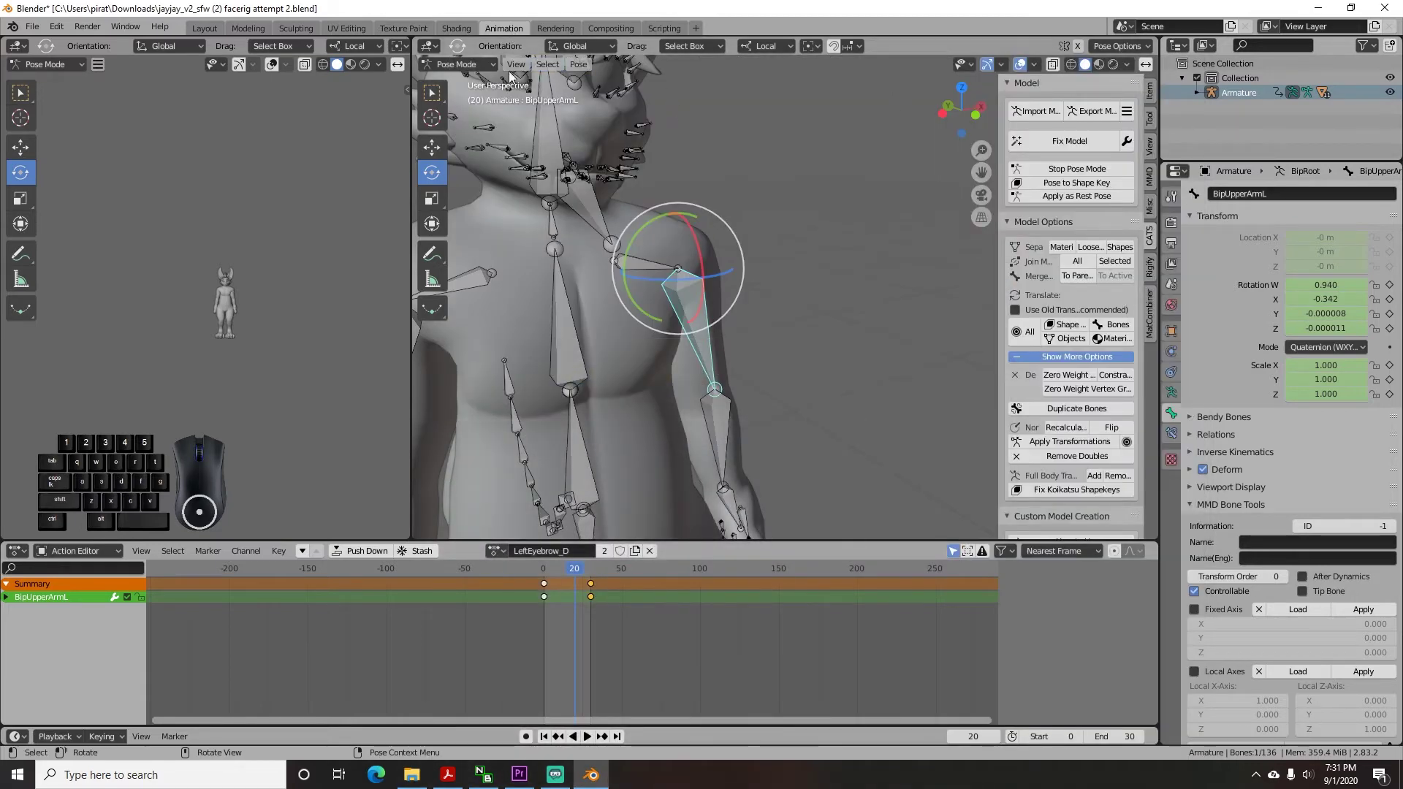
# Step: Load the Base action on the armature in the Action Editor
pyautogui.click(496, 551)
pyautogui.scroll(10, 546, 639)
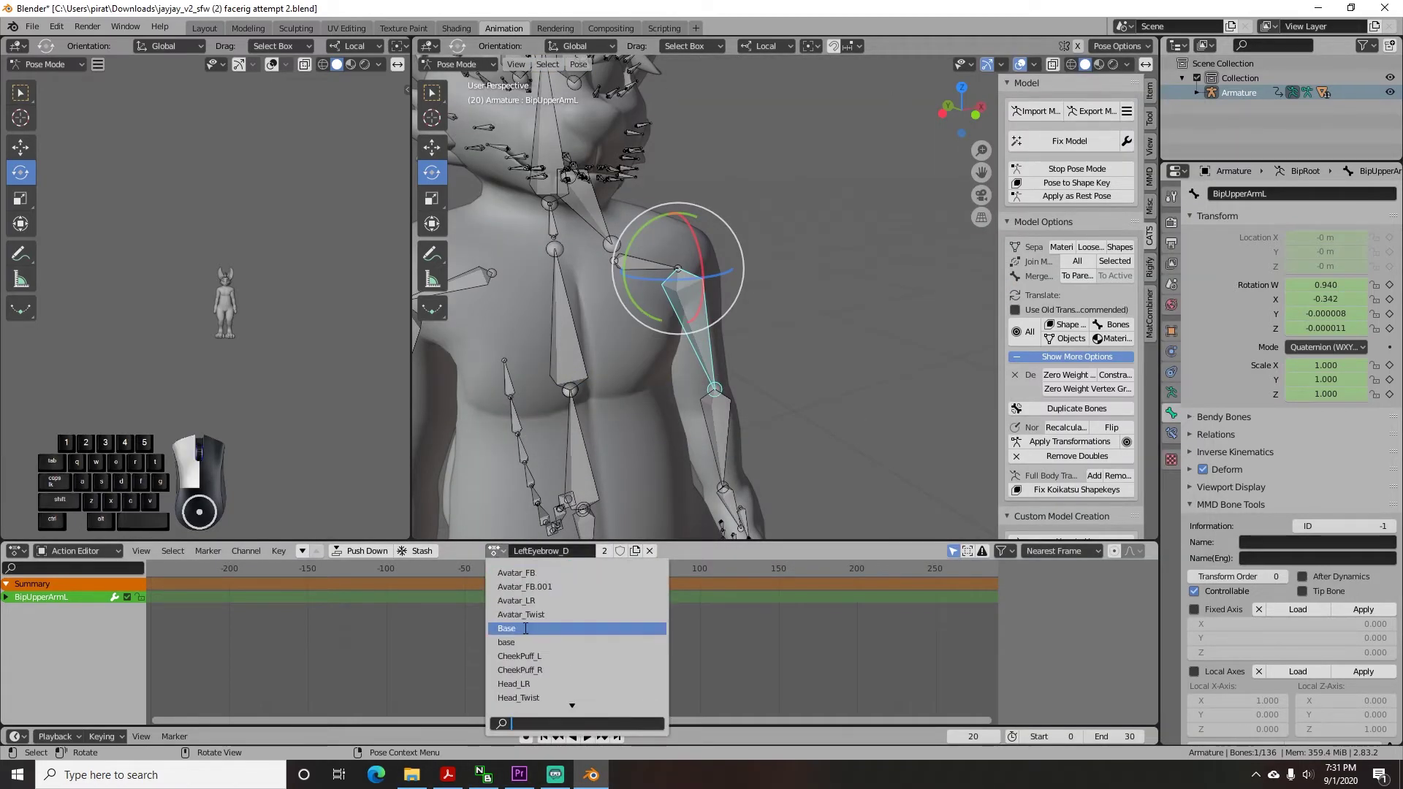
pyautogui.click(525, 628)
pyautogui.scroll(-6, 707, 444)
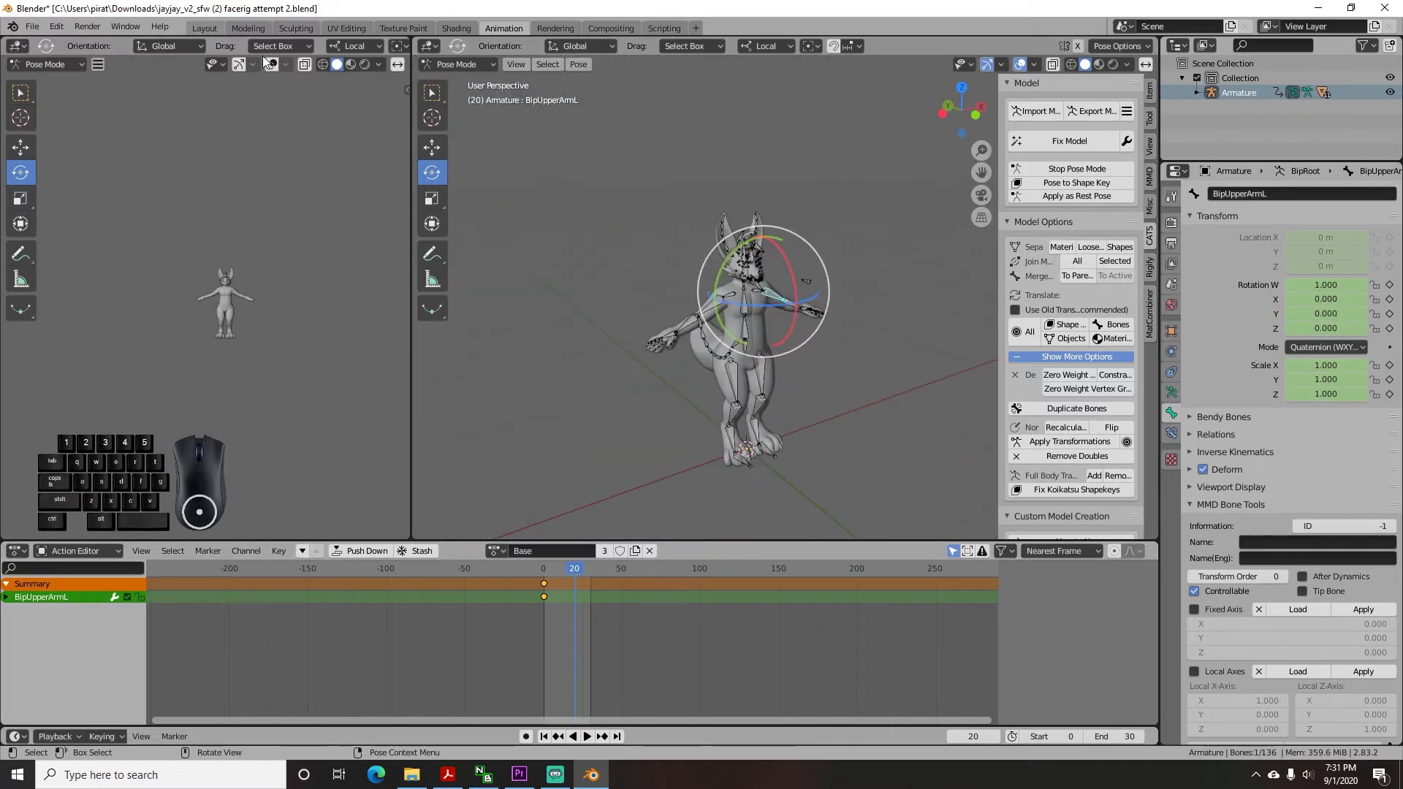
# Step: Switch to the Layout workspace, deselect the armature and start a Collada export into the facerig test folder
pyautogui.click(204, 28)
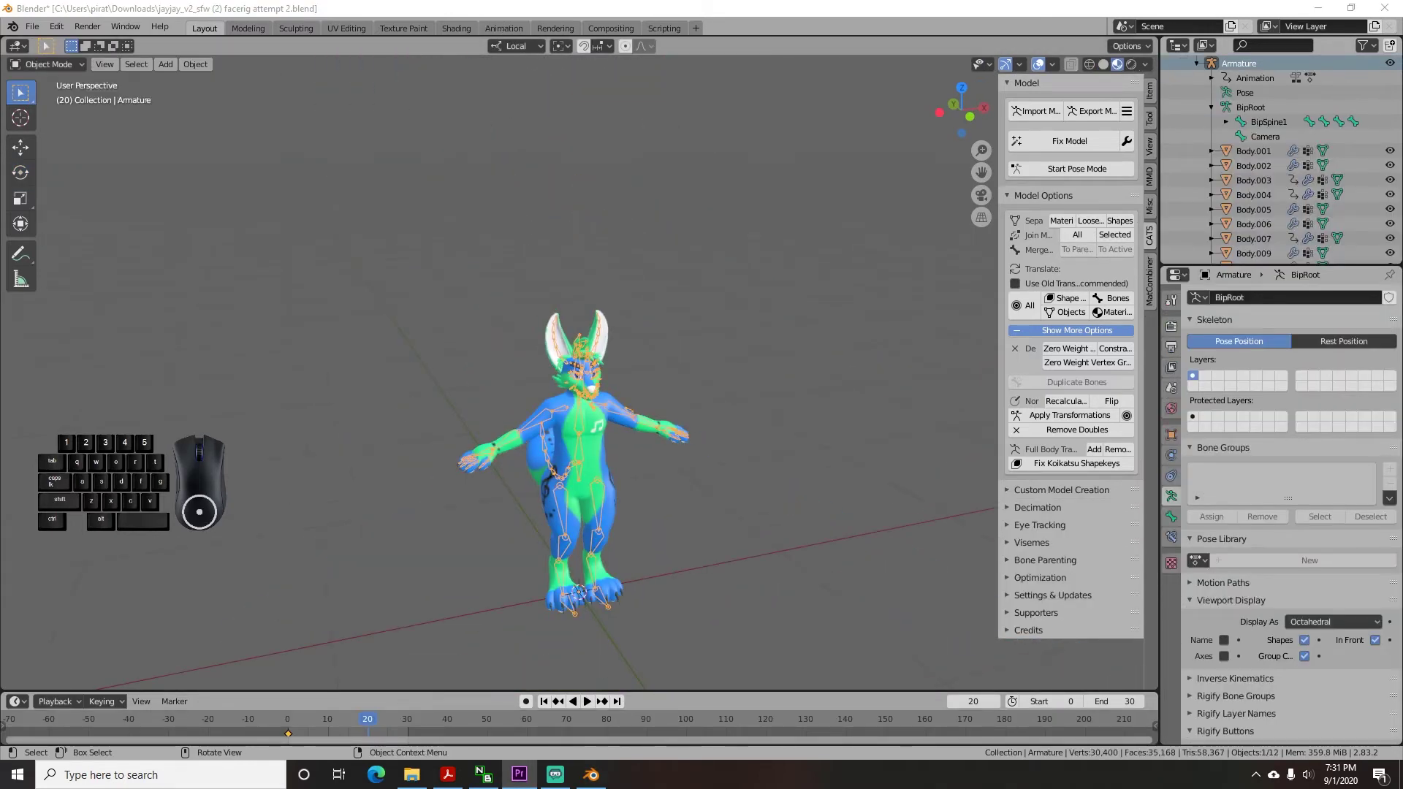
pyautogui.click(692, 583)
pyautogui.scroll(3, 692, 583)
pyautogui.click(33, 28)
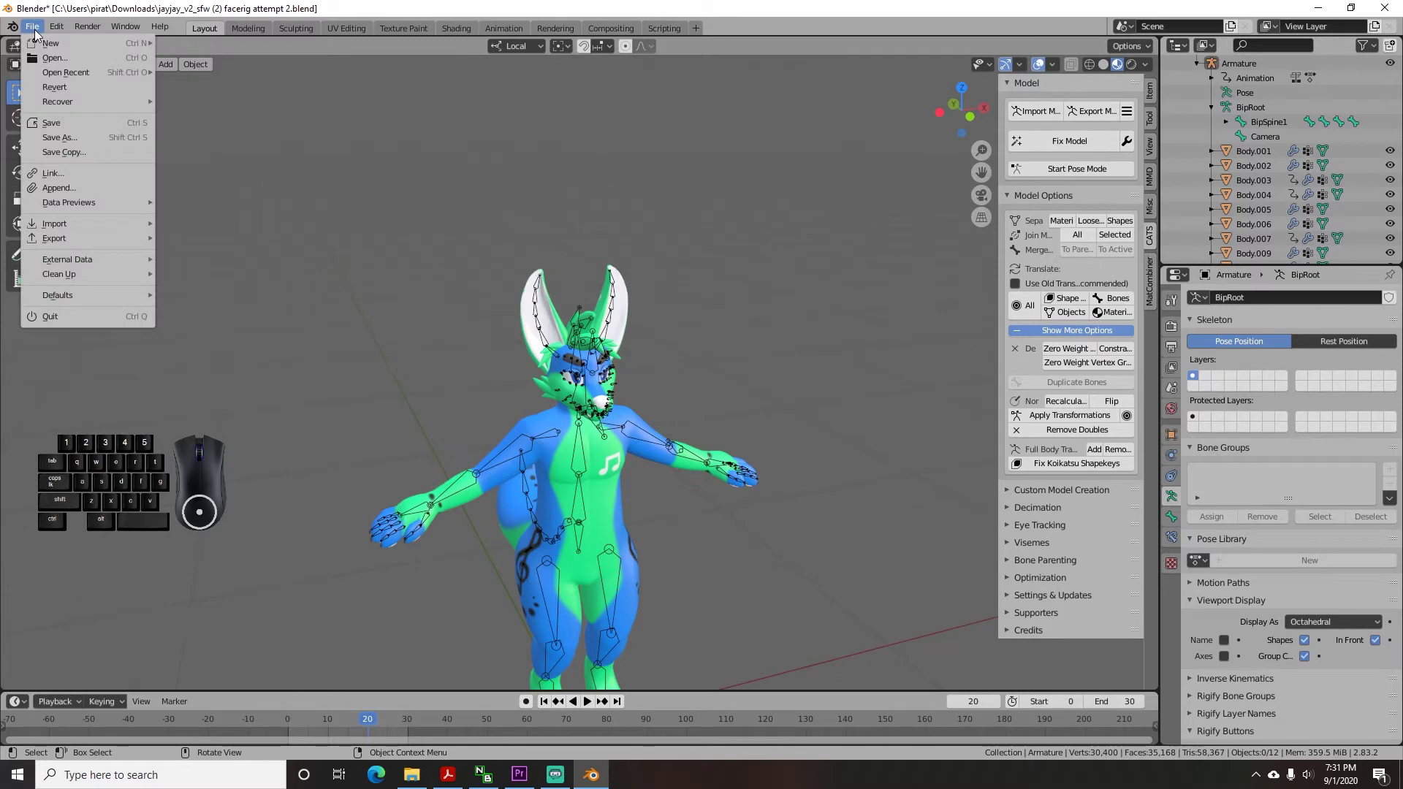
pyautogui.moveTo(106, 239)
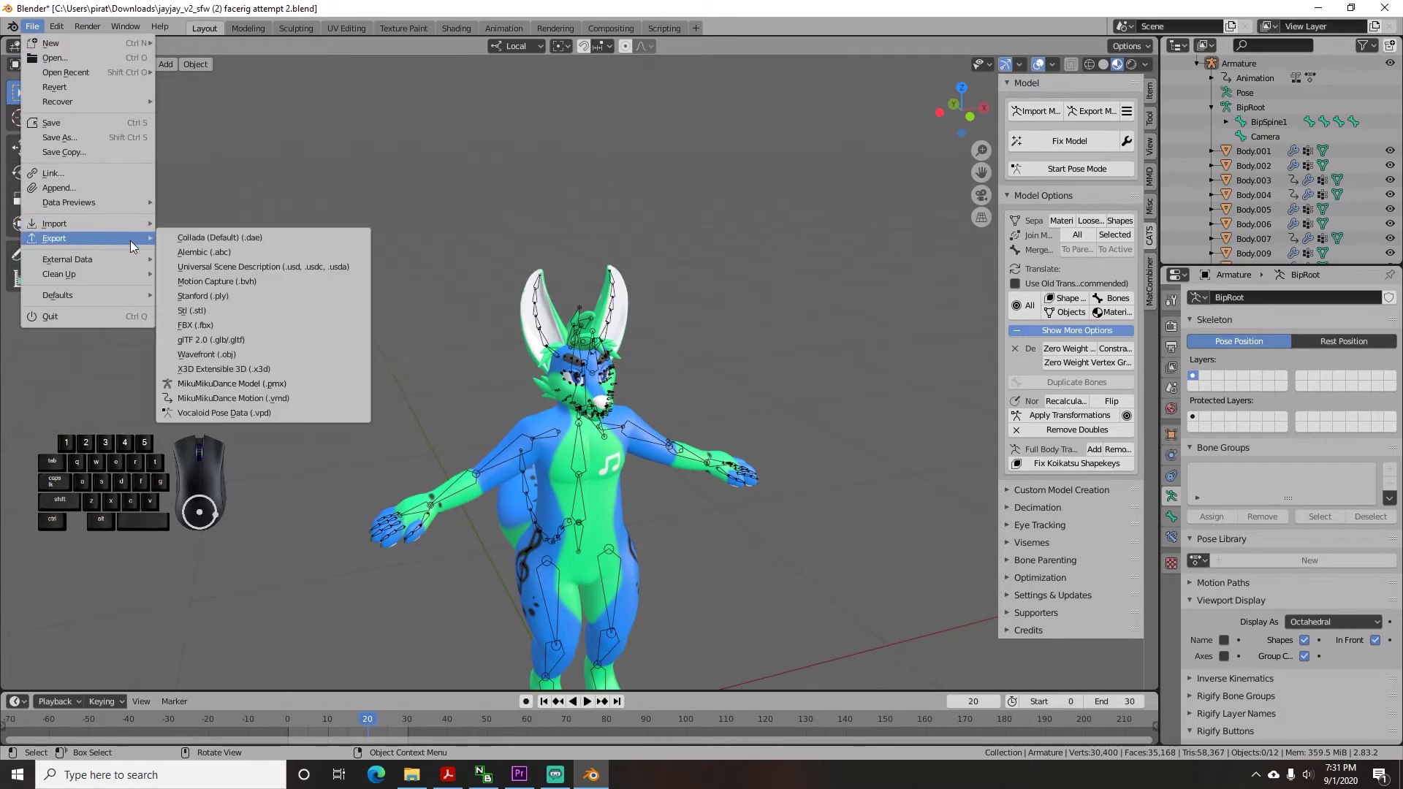
pyautogui.click(275, 243)
pyautogui.moveTo(719, 179); pyautogui.dragTo(609, 122)
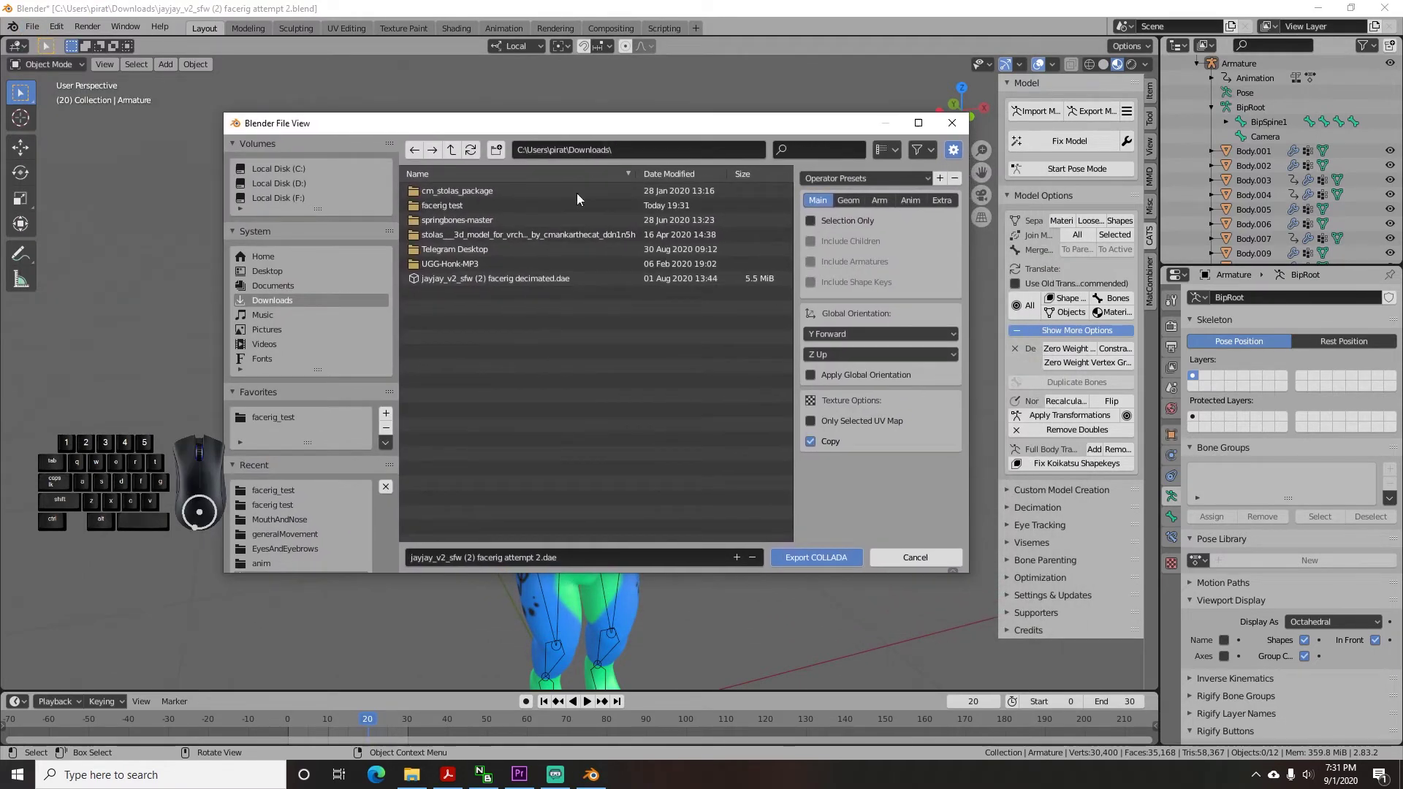
pyautogui.click(445, 207)
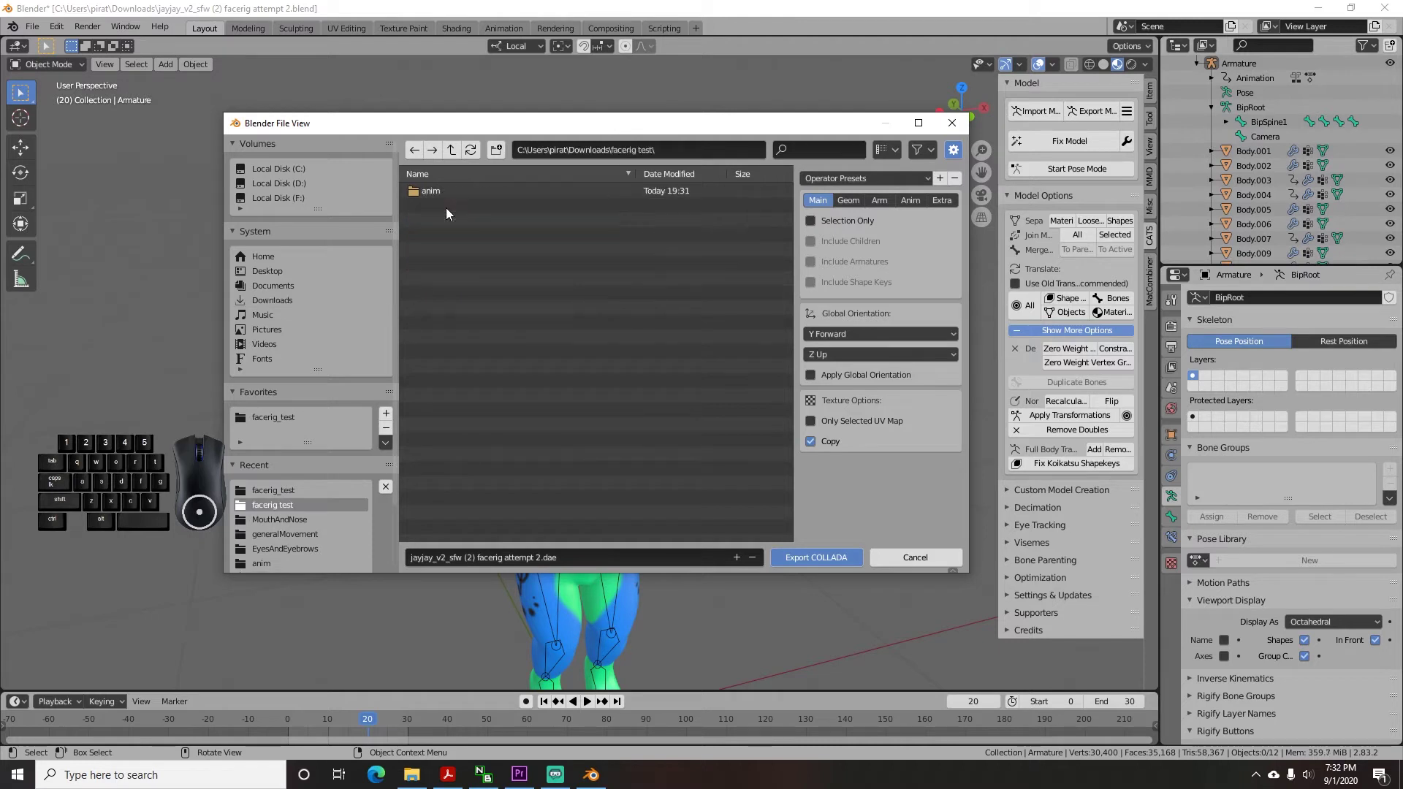
# Step: Review the geometry, armature, animation and extra export options and export the Collada file as testblendGeometry
pyautogui.click(848, 201)
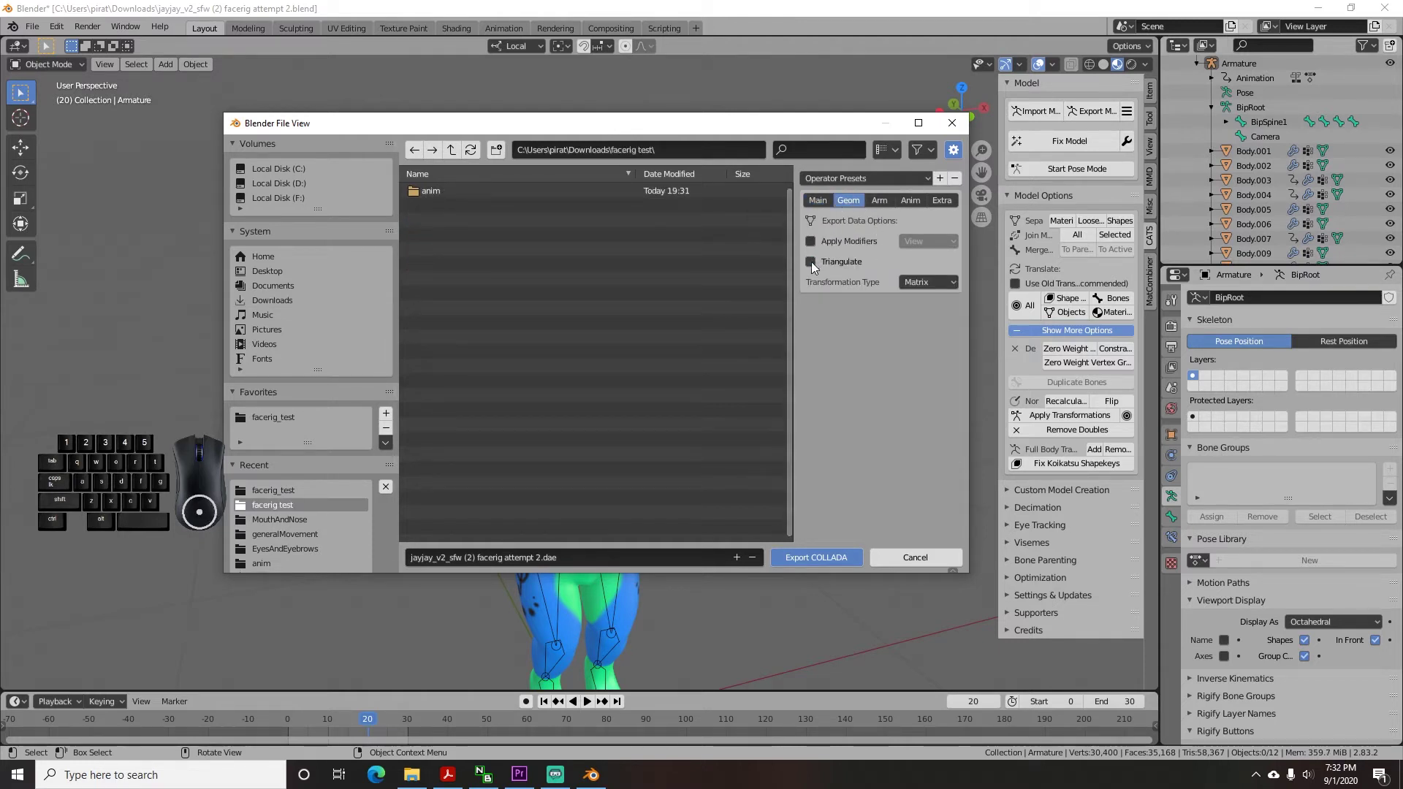
pyautogui.click(879, 200)
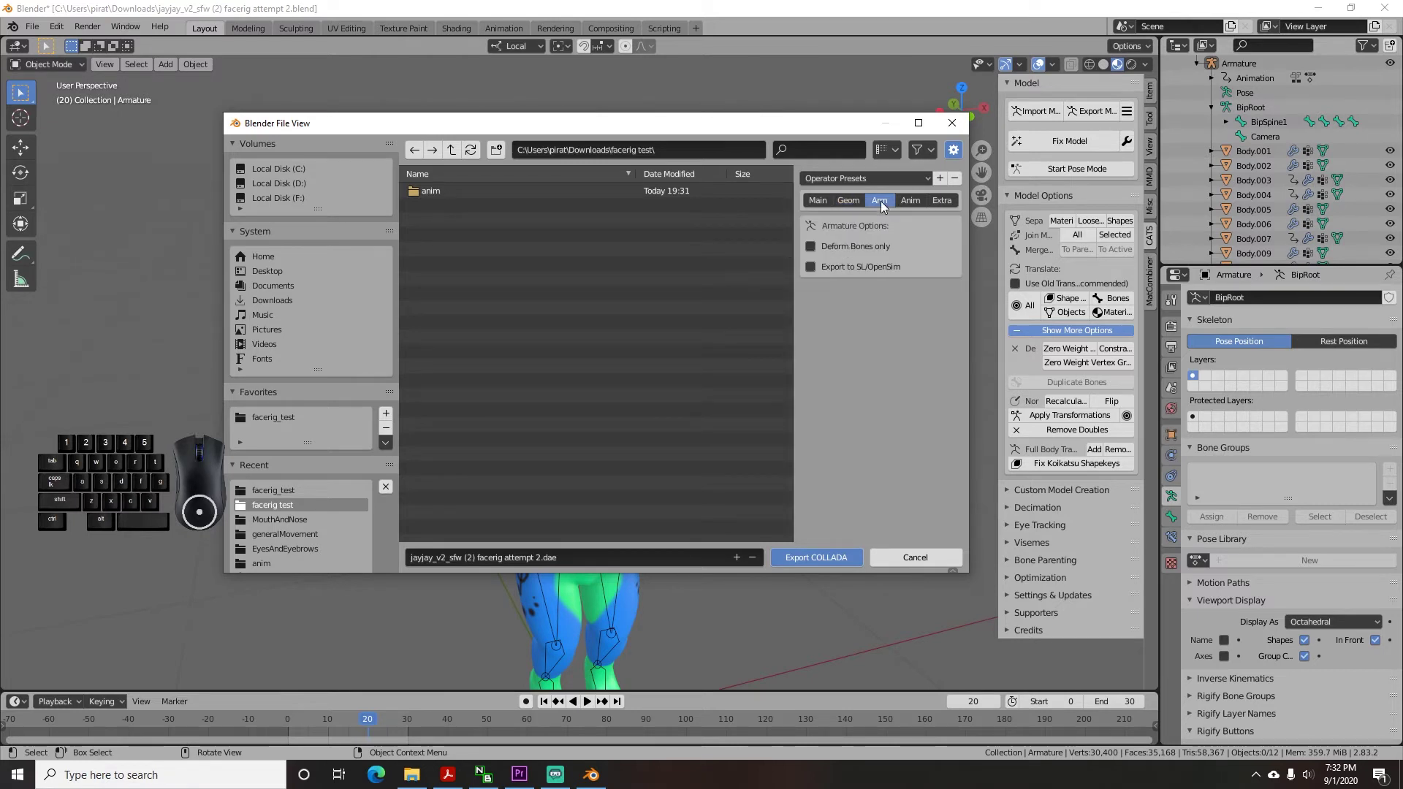
pyautogui.click(911, 202)
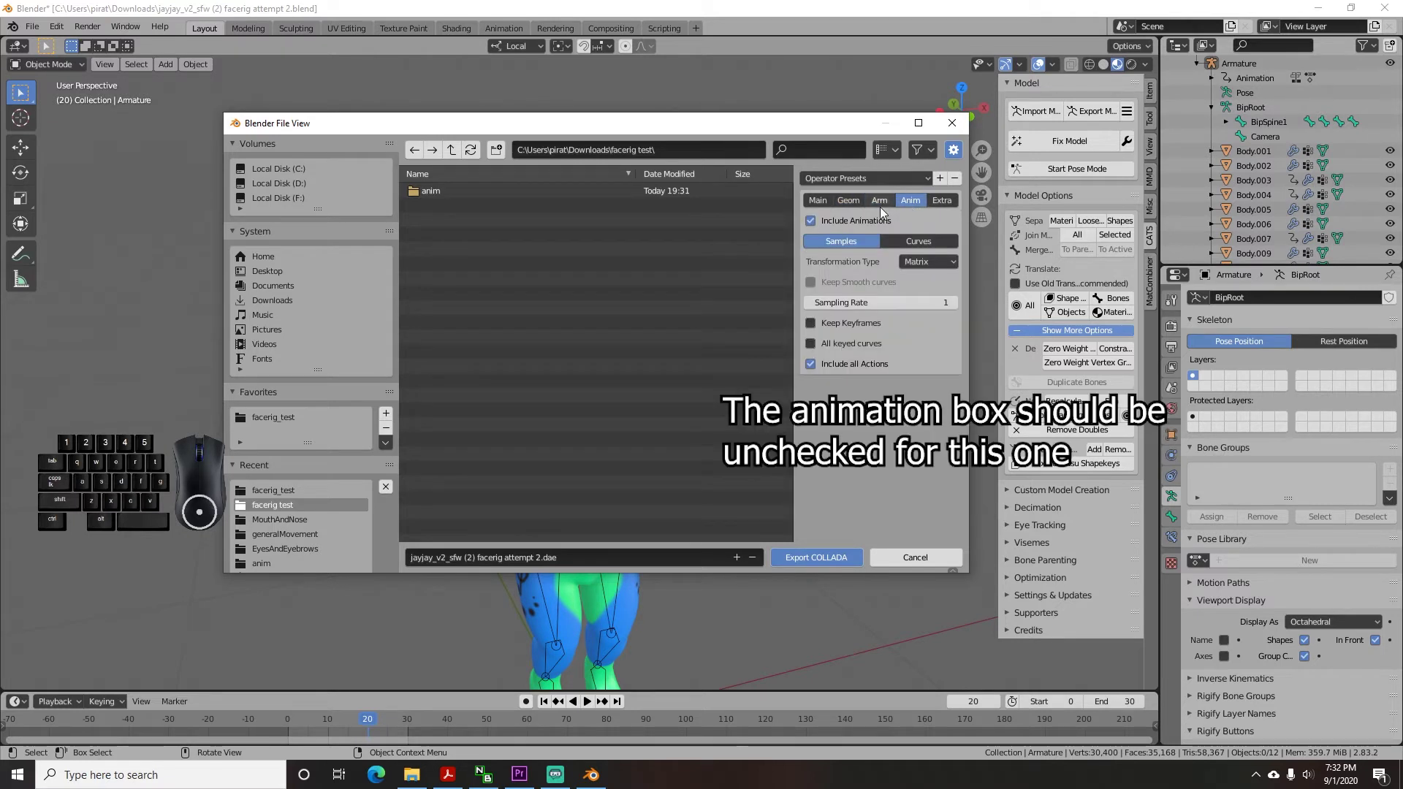
pyautogui.click(812, 224)
pyautogui.click(890, 200)
pyautogui.click(940, 202)
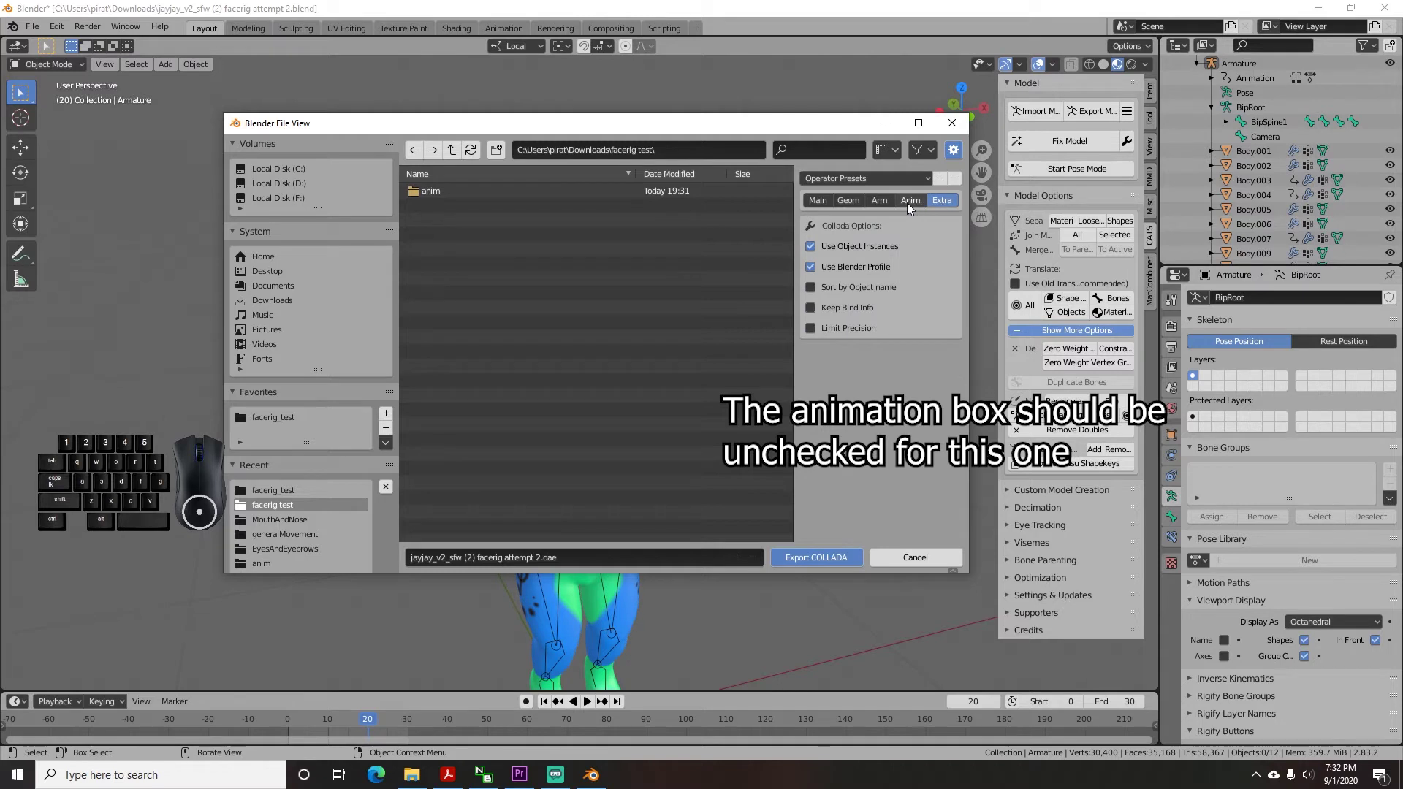
pyautogui.click(908, 201)
pyautogui.click(875, 202)
pyautogui.click(817, 201)
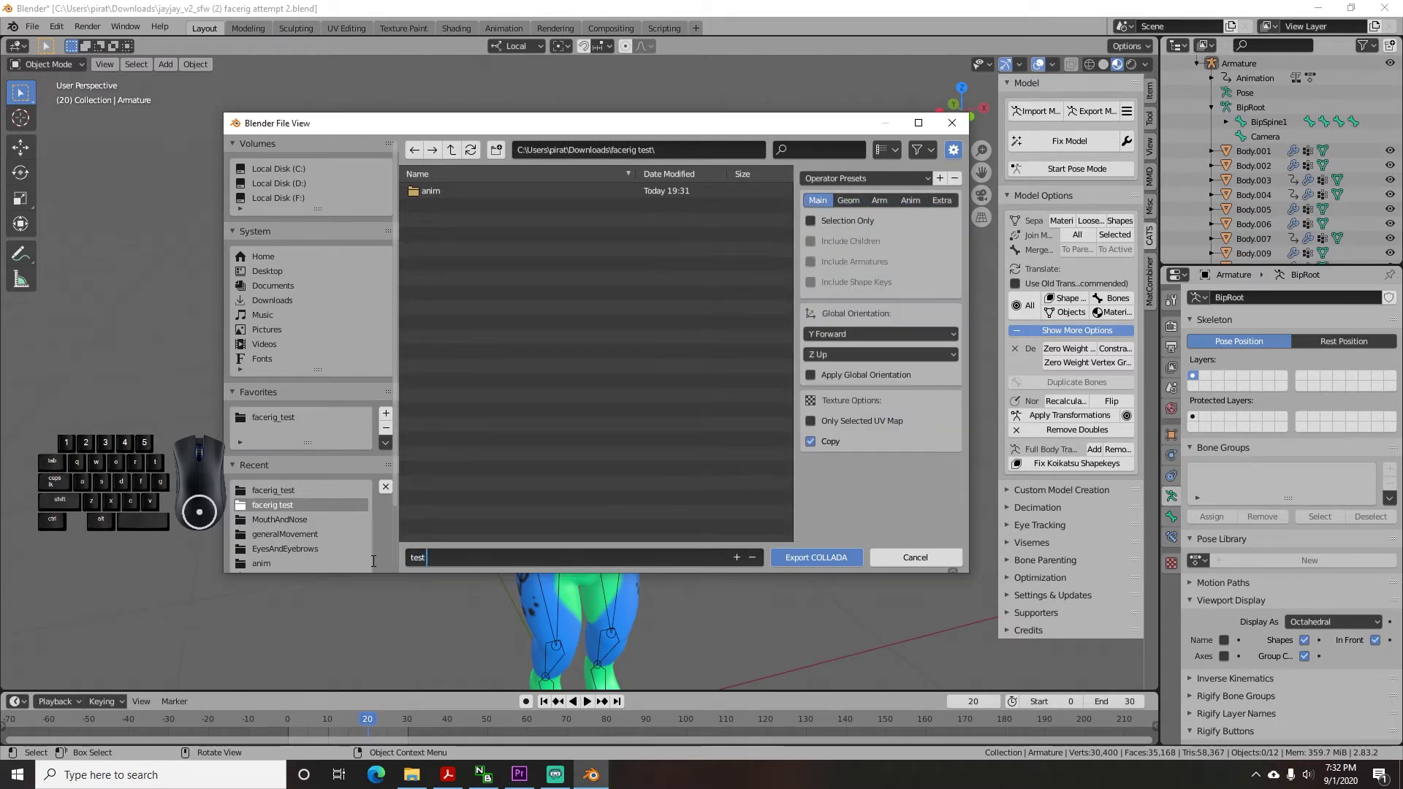
pyautogui.write('lendGeometry')
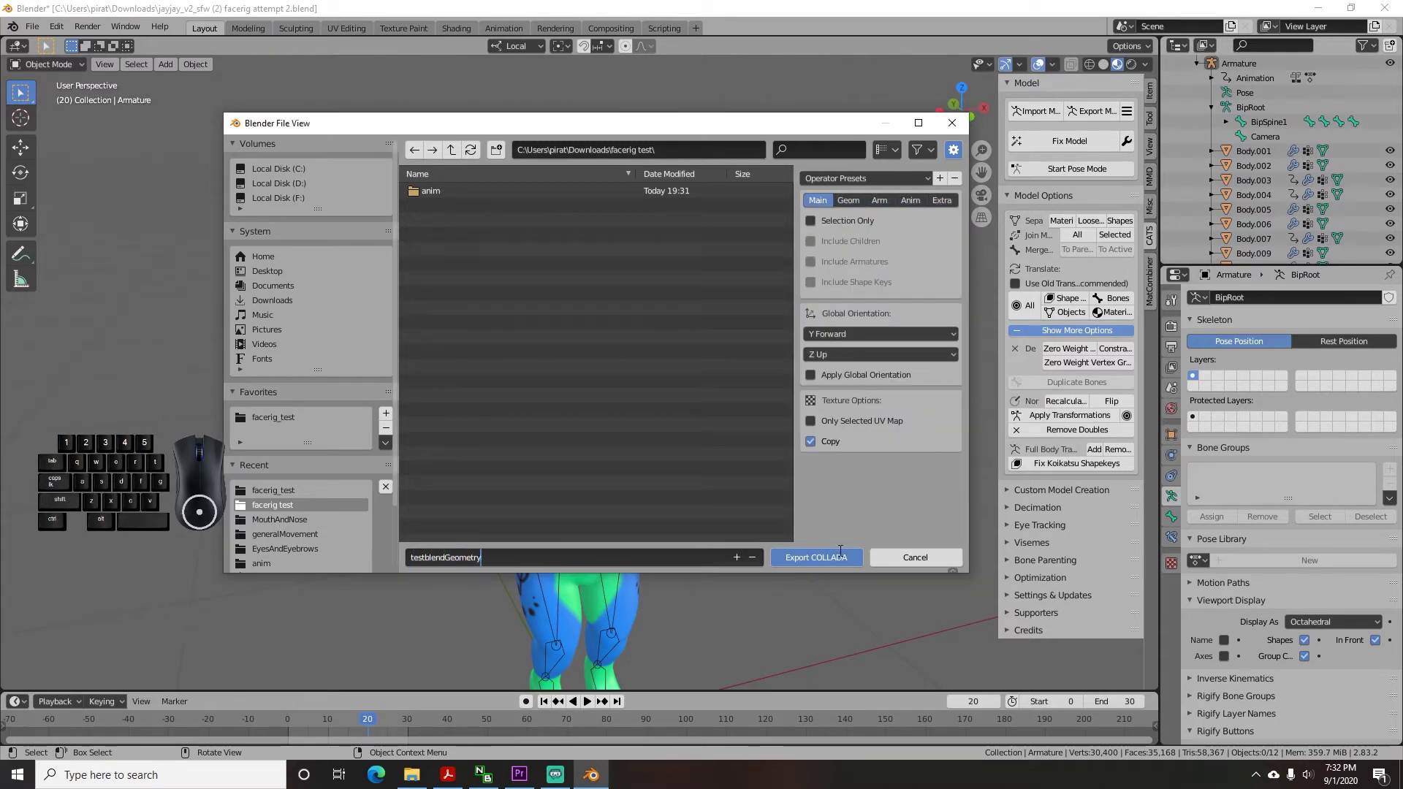
pyautogui.click(816, 558)
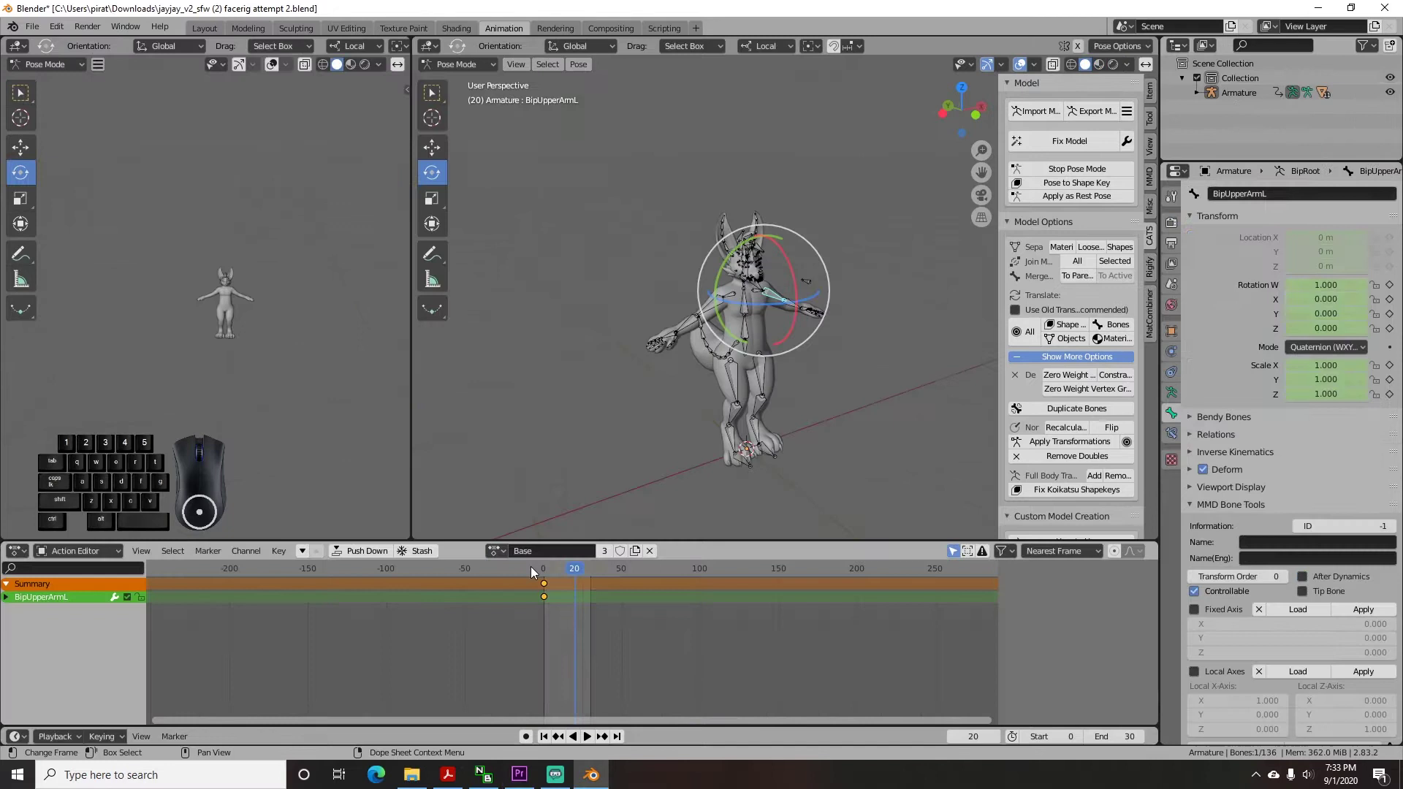
# Step: Load the idle1 action in the Action Editor and set the scene's end frame to 240
pyautogui.click(496, 551)
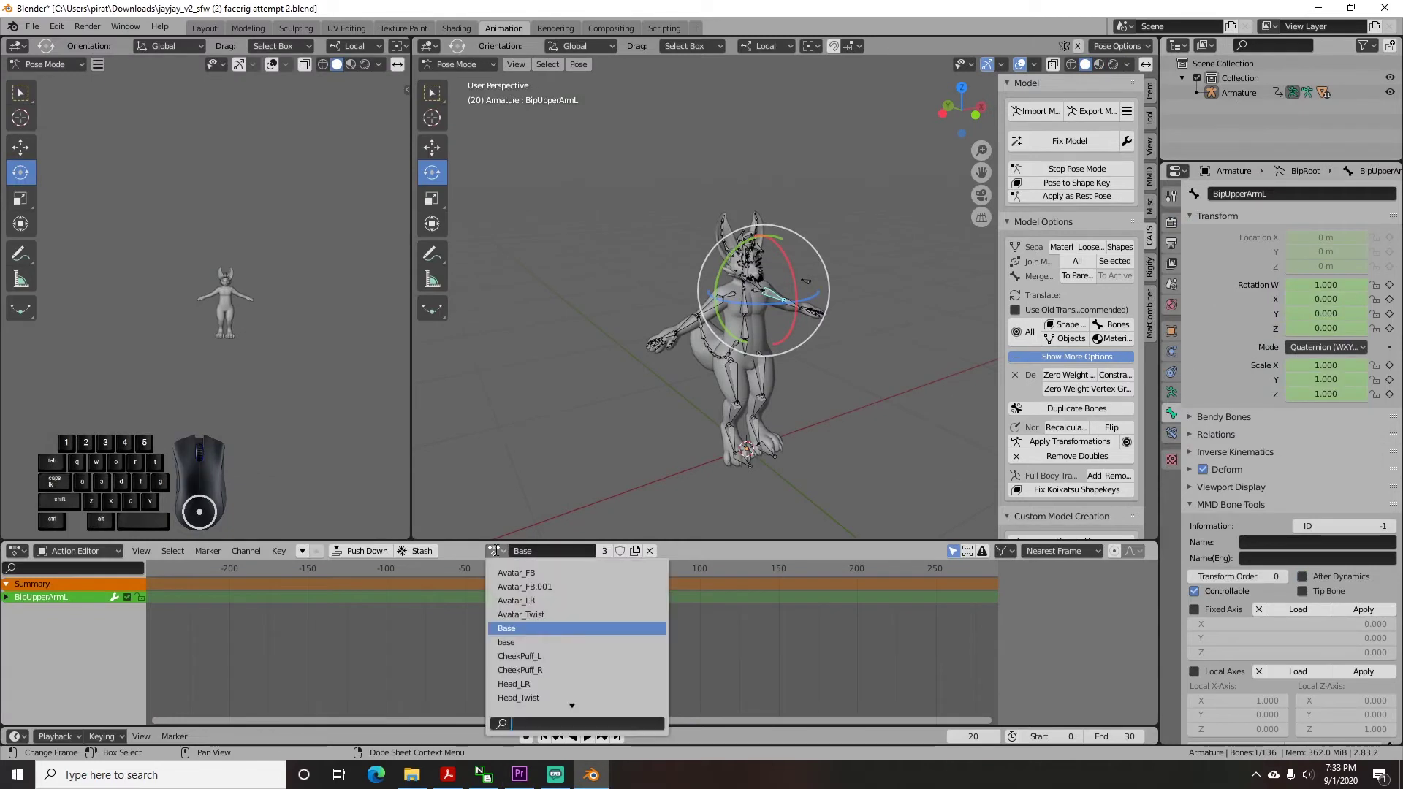
pyautogui.write('id')
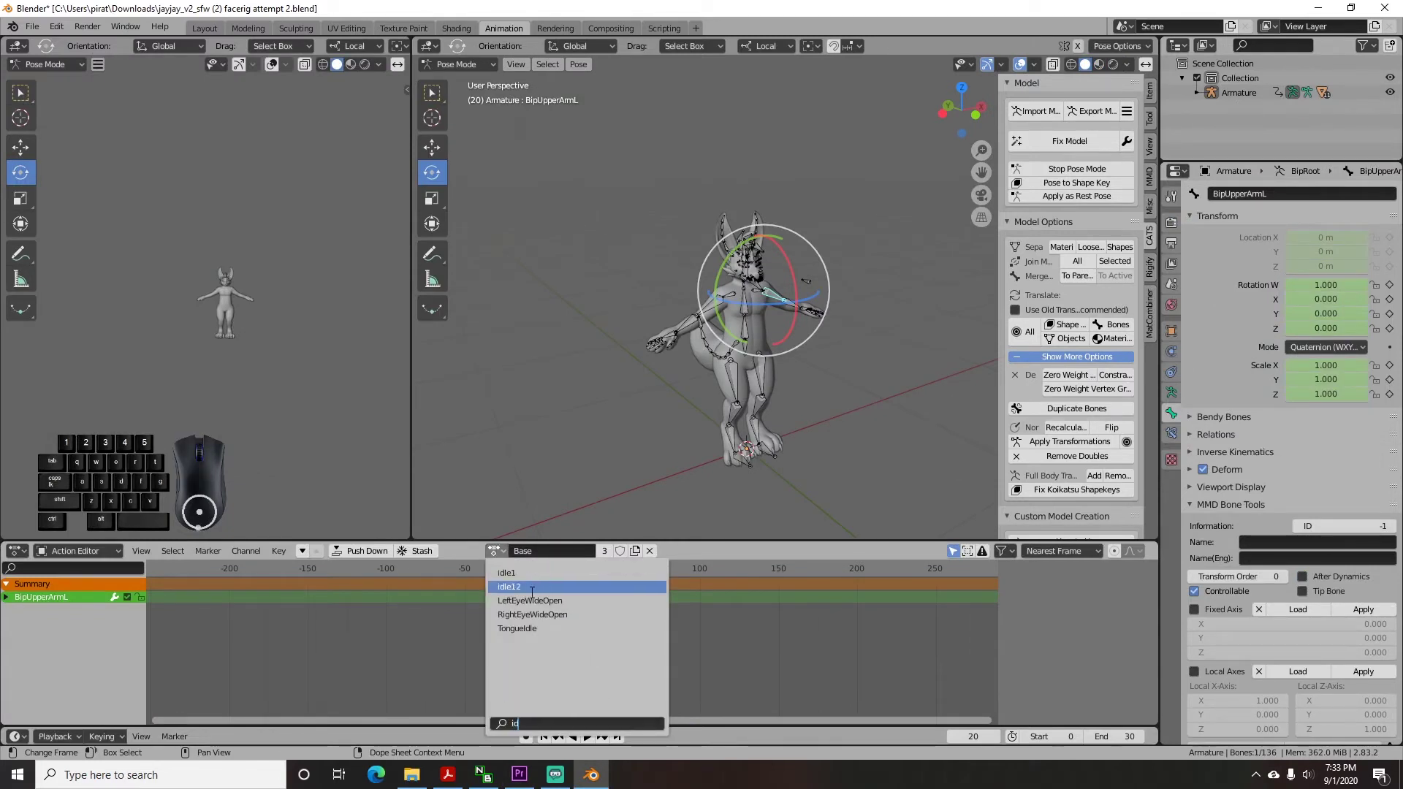
pyautogui.click(522, 573)
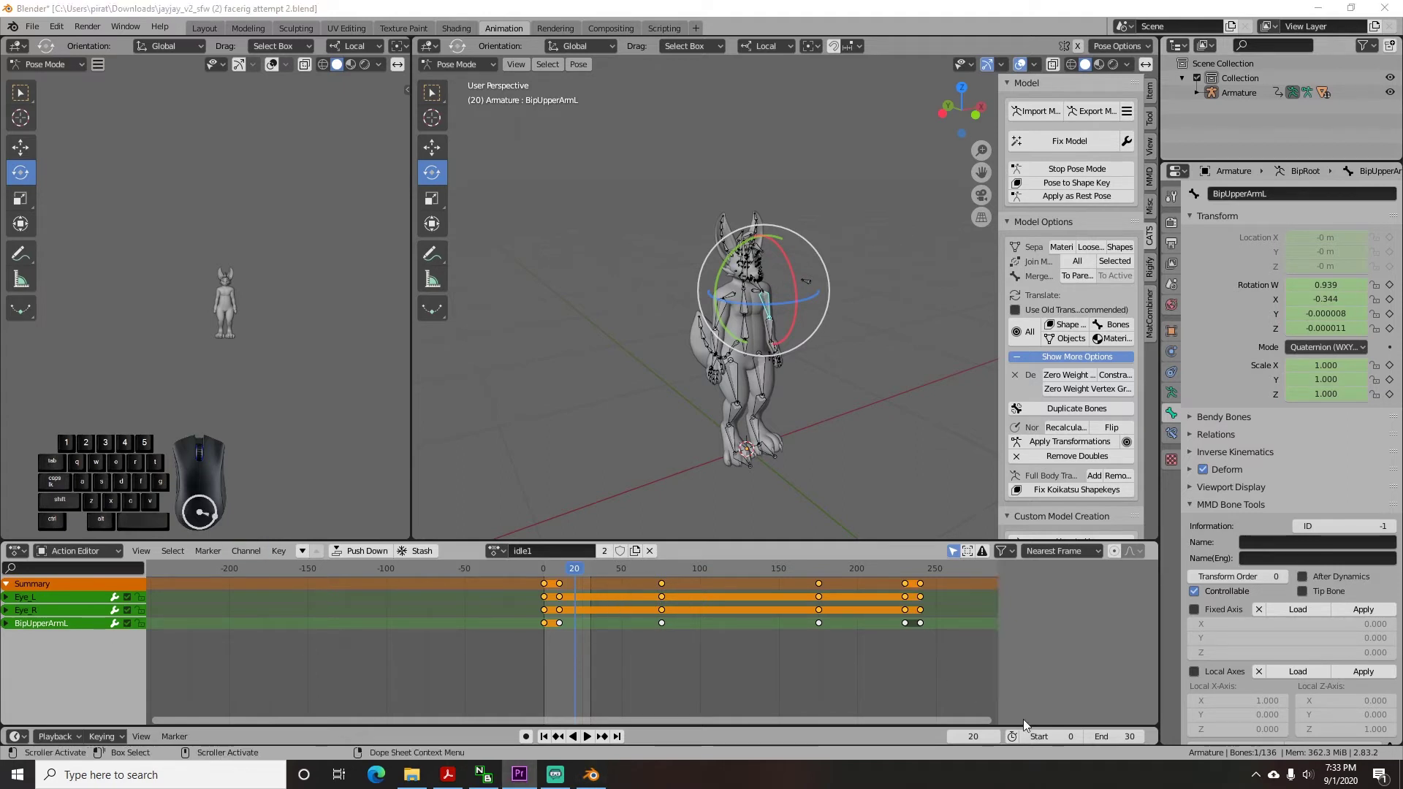
pyautogui.click(1127, 737)
pyautogui.write('240')
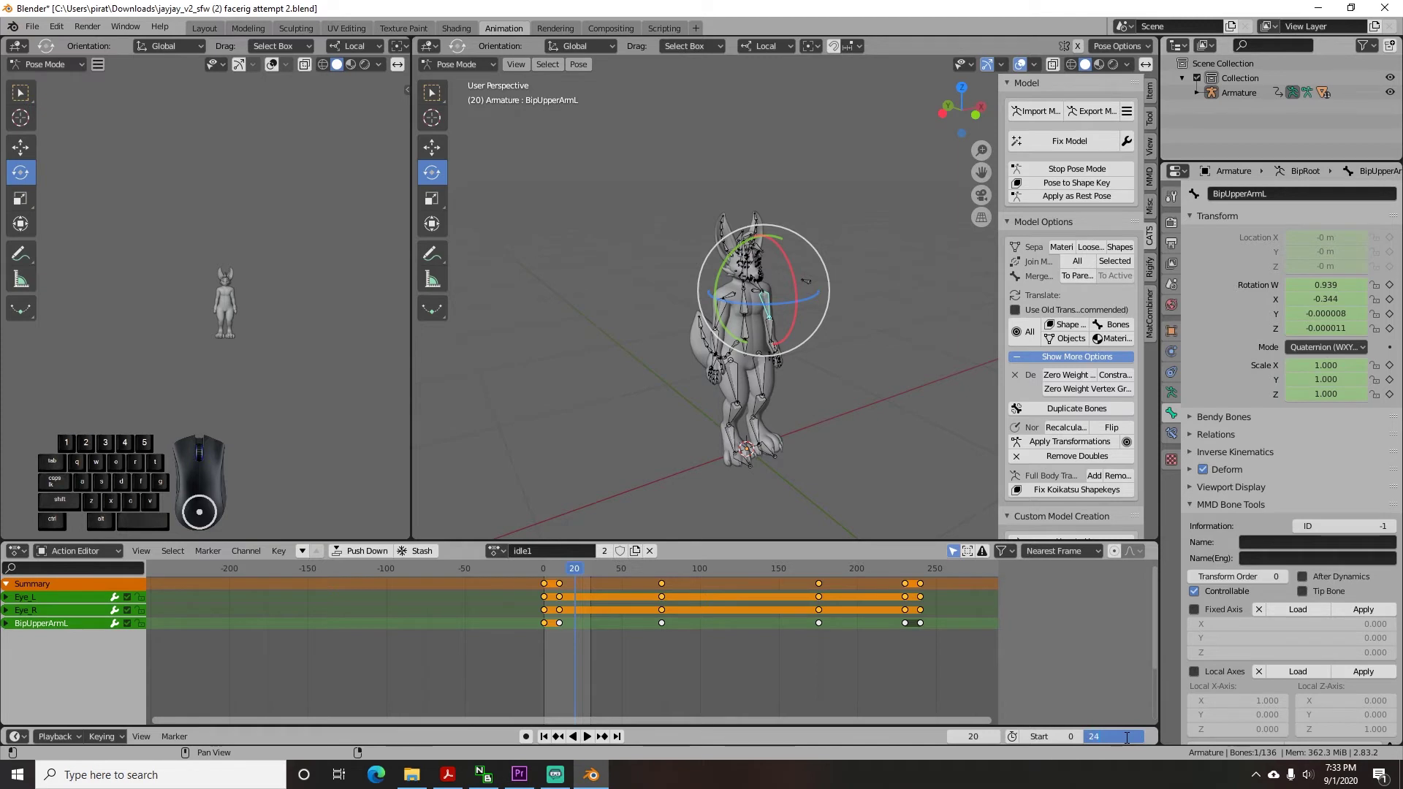
pyautogui.press('Return')
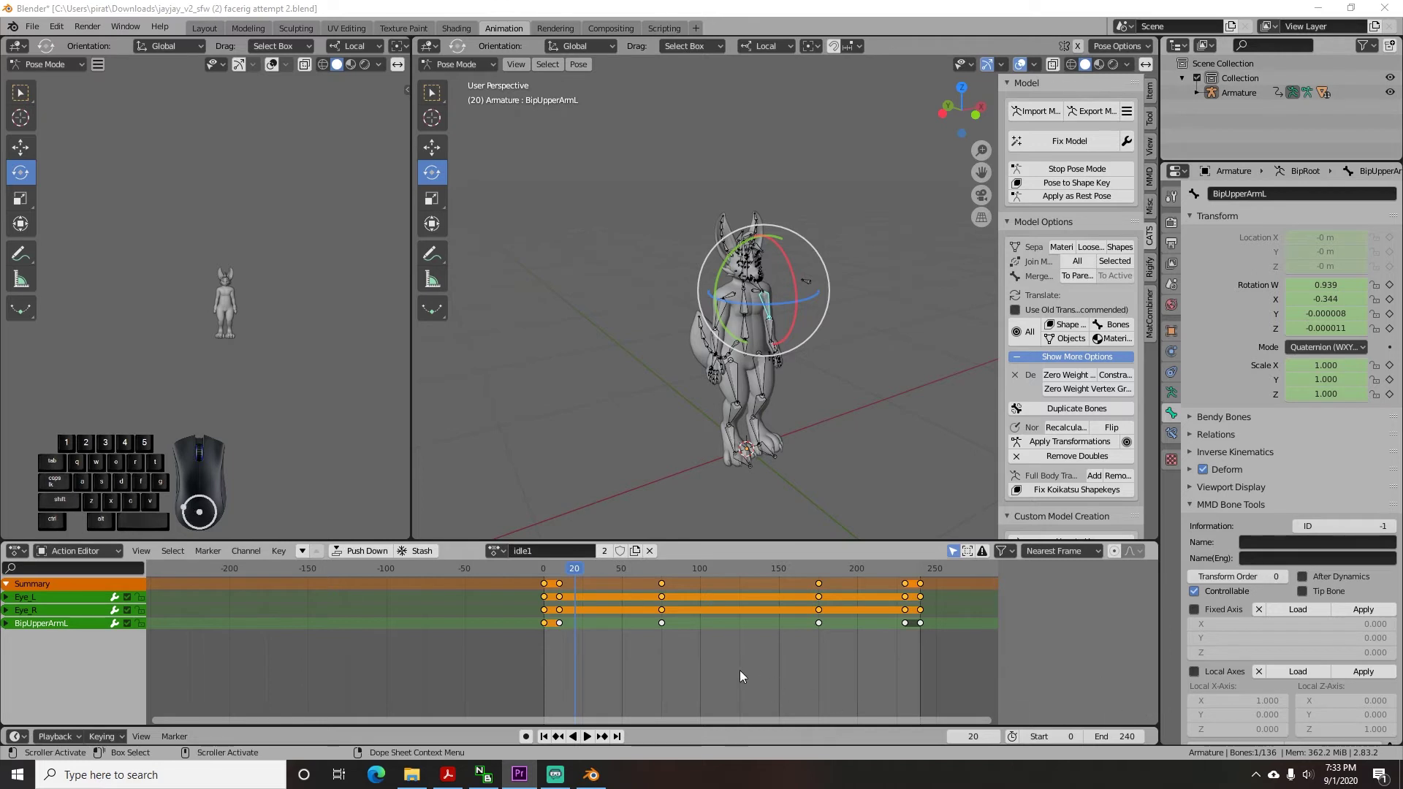
pyautogui.click(1126, 737)
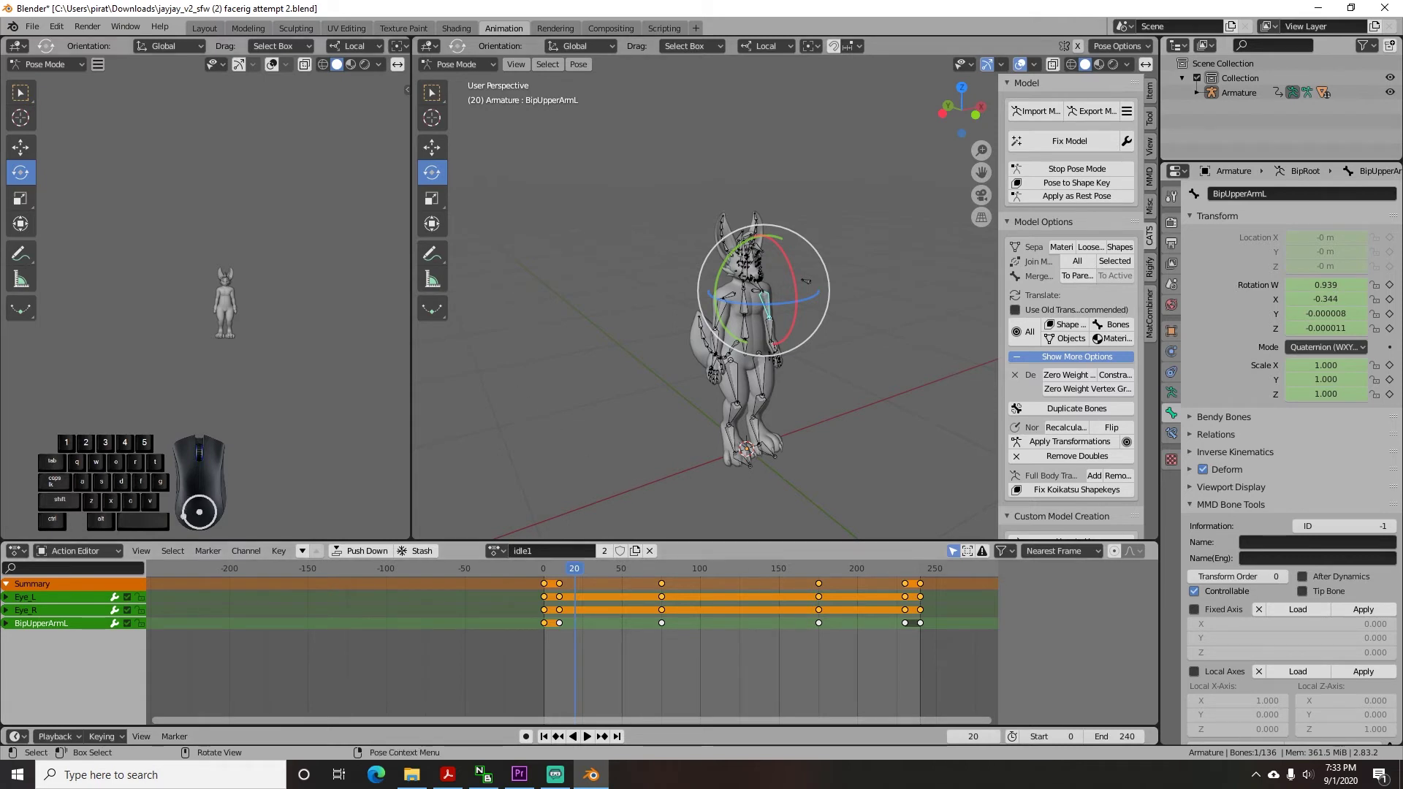
# Step: Start a Collada export with Include Animations, Keep Keyframes and All keyed curves enabled
pyautogui.click(277, 244)
pyautogui.click(32, 28)
pyautogui.moveTo(73, 262)
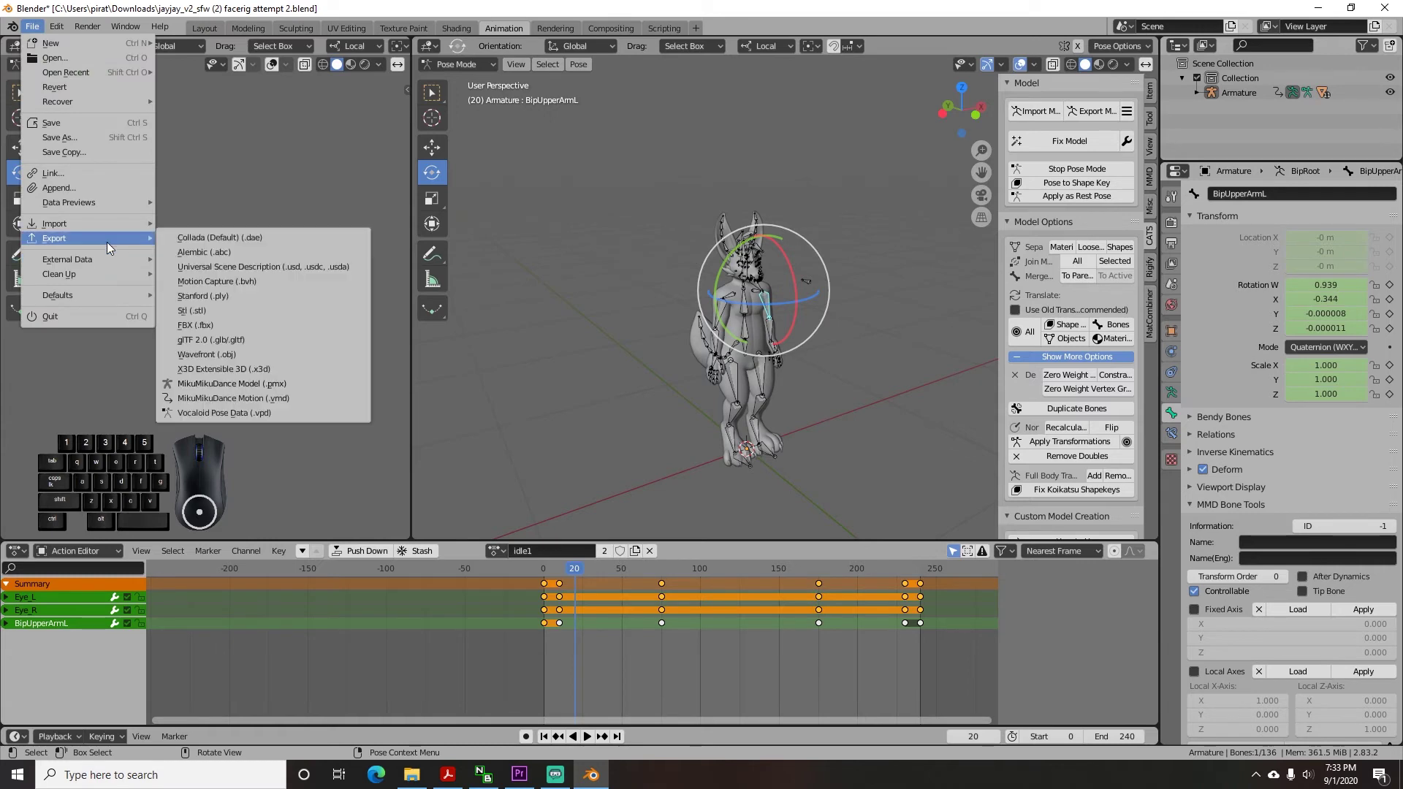
pyautogui.click(223, 241)
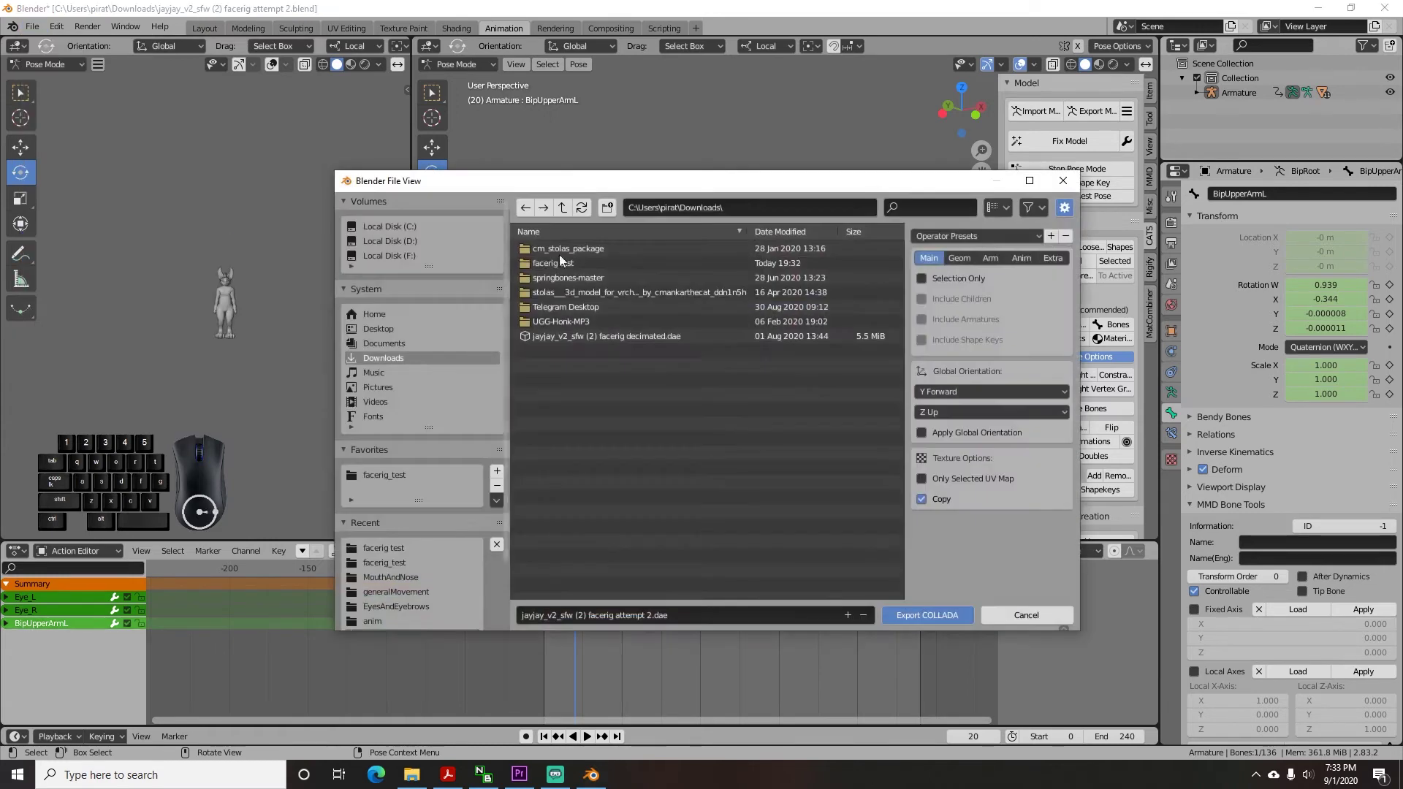
pyautogui.click(958, 258)
pyautogui.click(1014, 259)
pyautogui.click(922, 278)
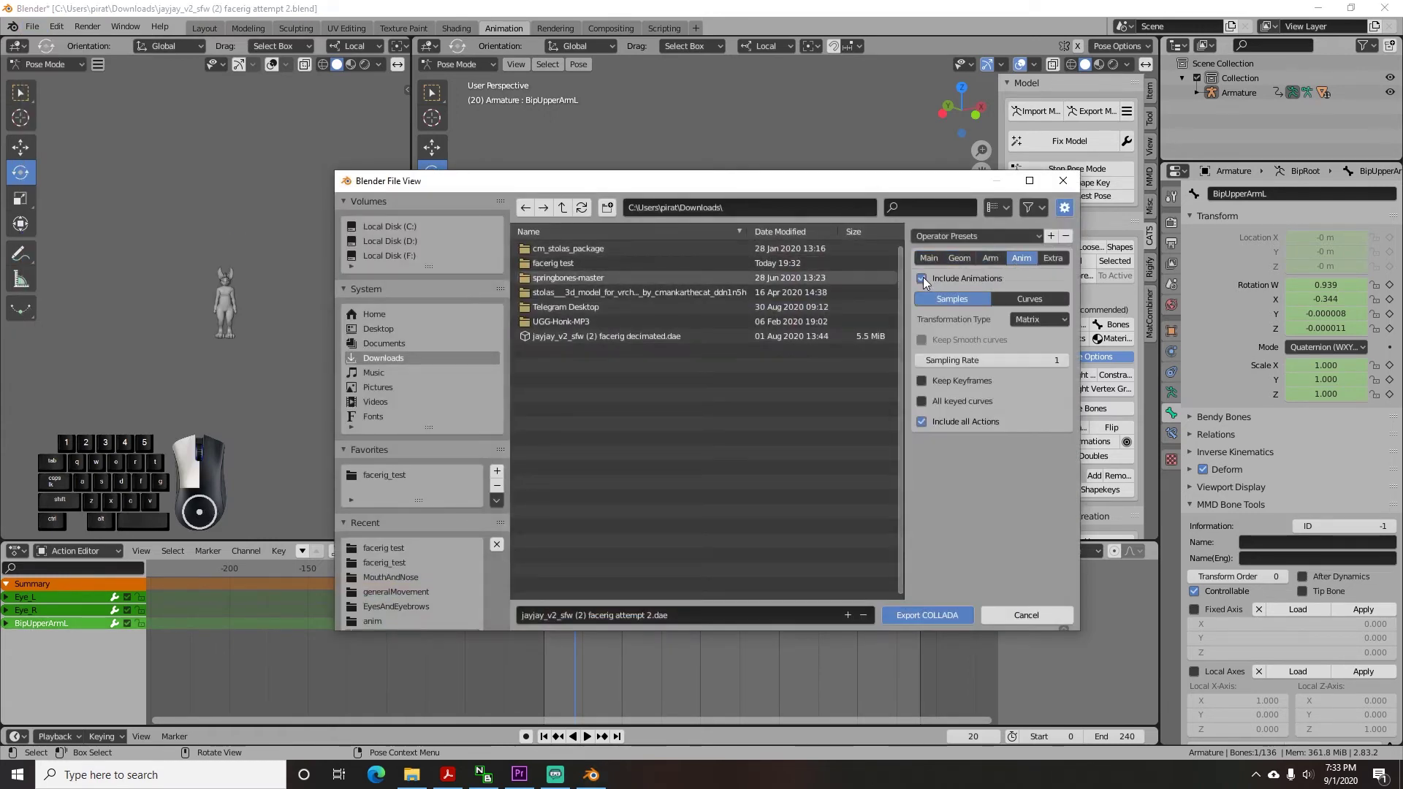
pyautogui.click(922, 402)
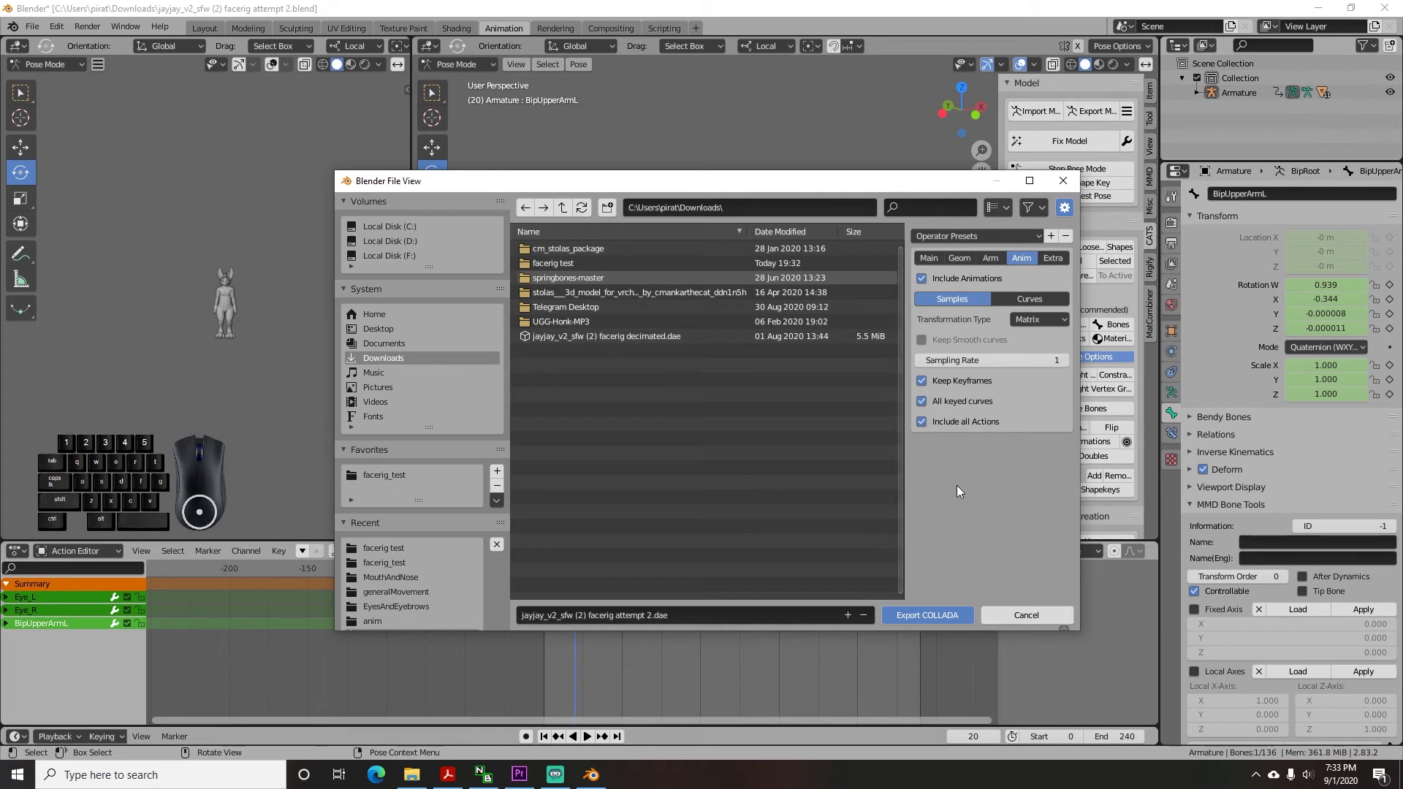
# Step: Export the Collada file as idle1 into the generalMovement folder inside facerig test's anim folder
pyautogui.doubleClick(555, 264)
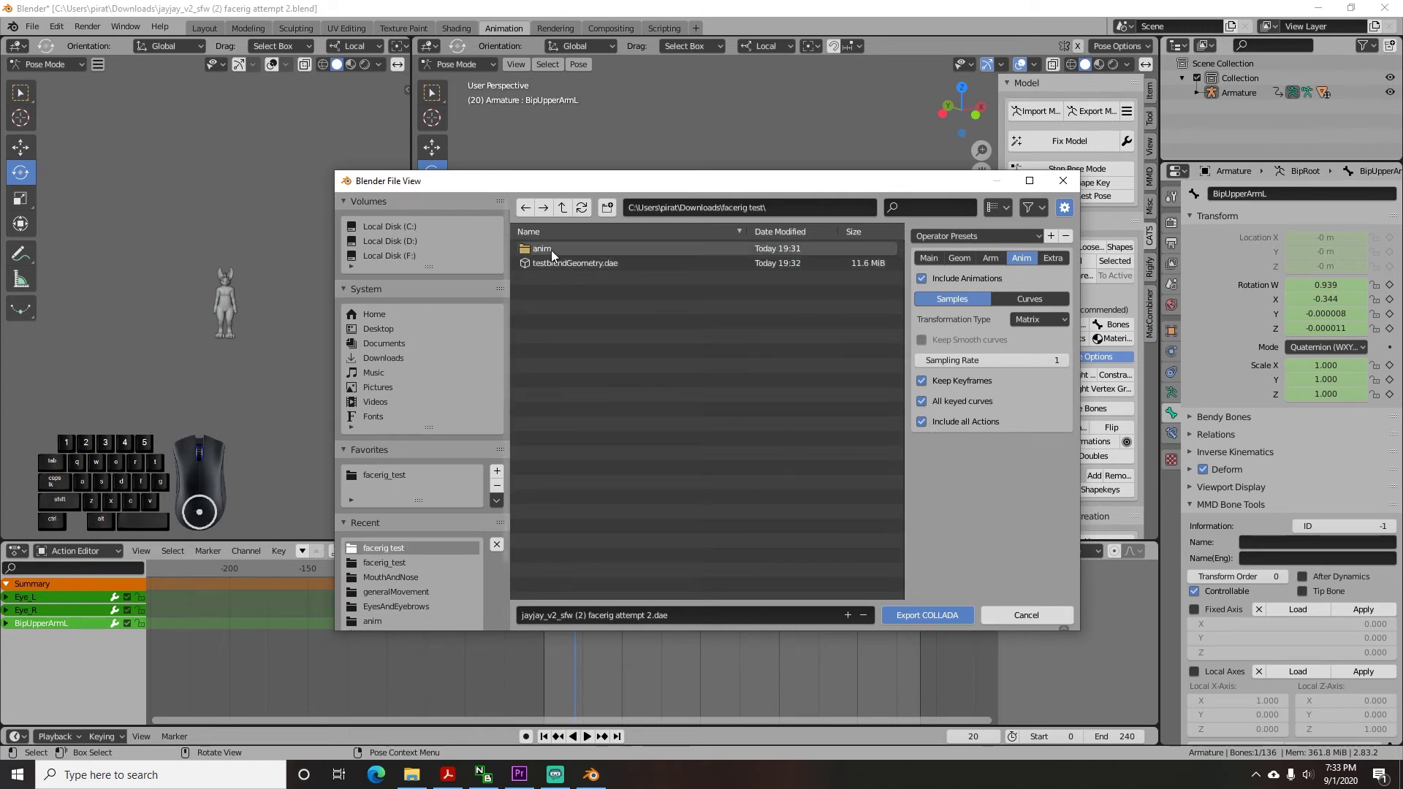
pyautogui.doubleClick(551, 250)
pyautogui.doubleClick(564, 248)
pyautogui.click(727, 615)
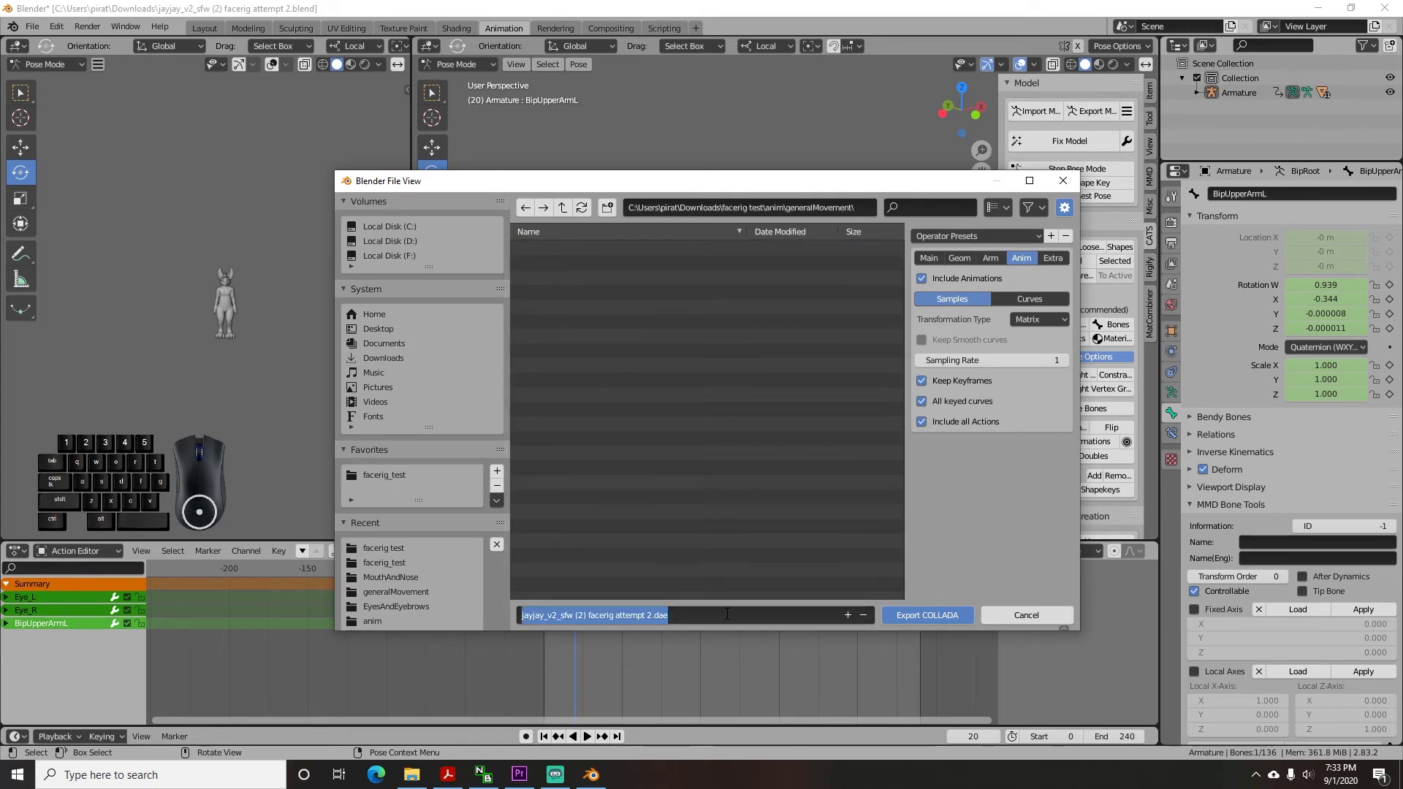
pyautogui.write('idle1')
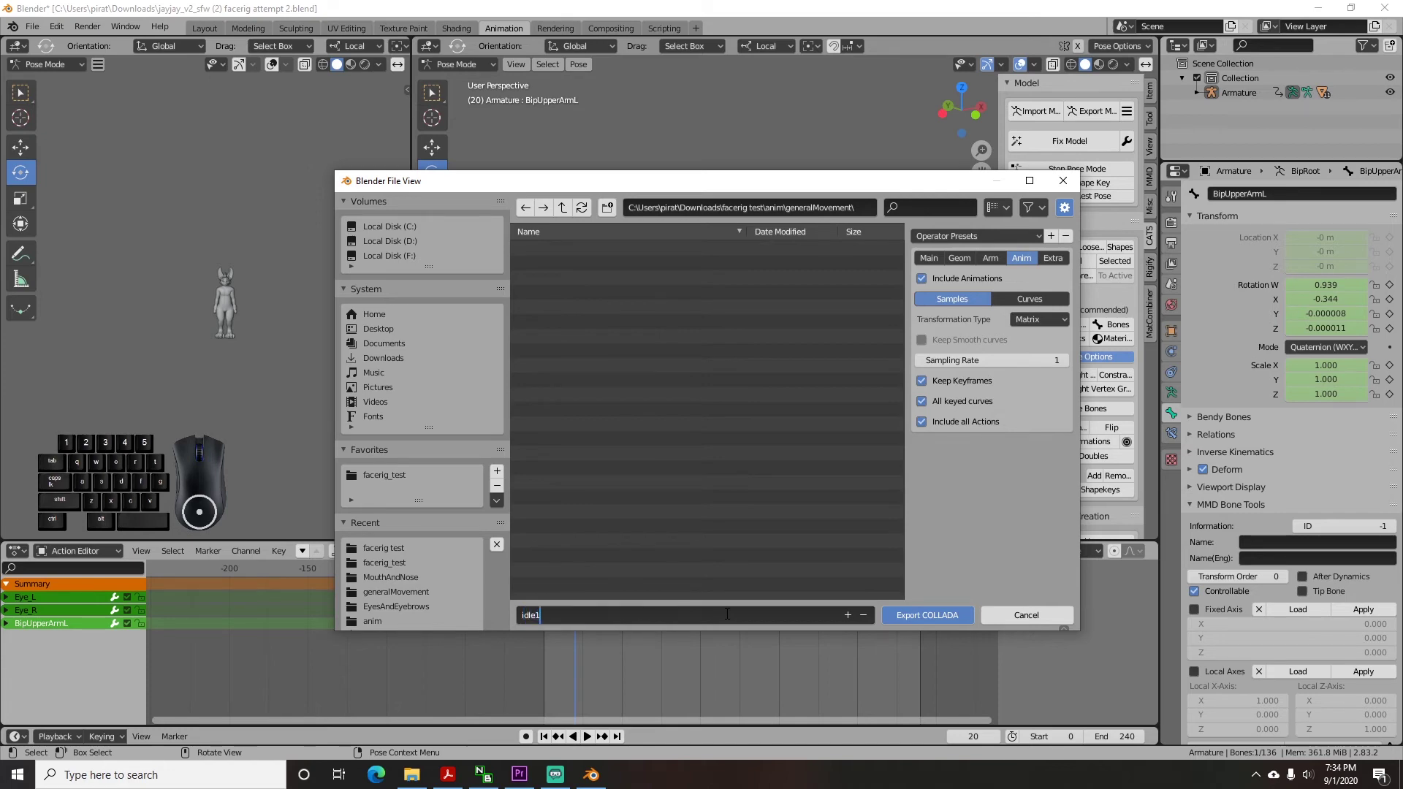
pyautogui.click(928, 614)
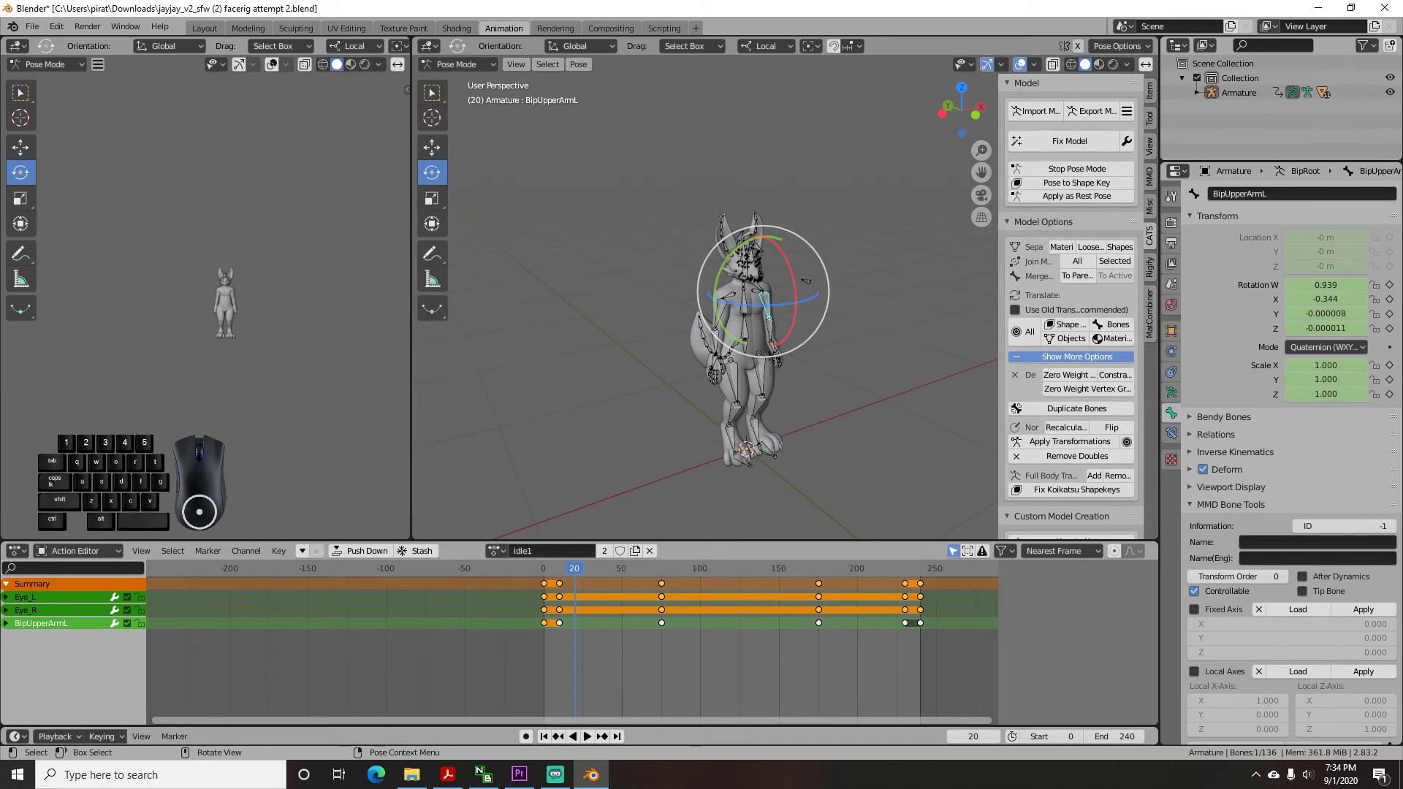
# Step: Look through the list of available actions and play back the idle1 animation
pyautogui.click(495, 554)
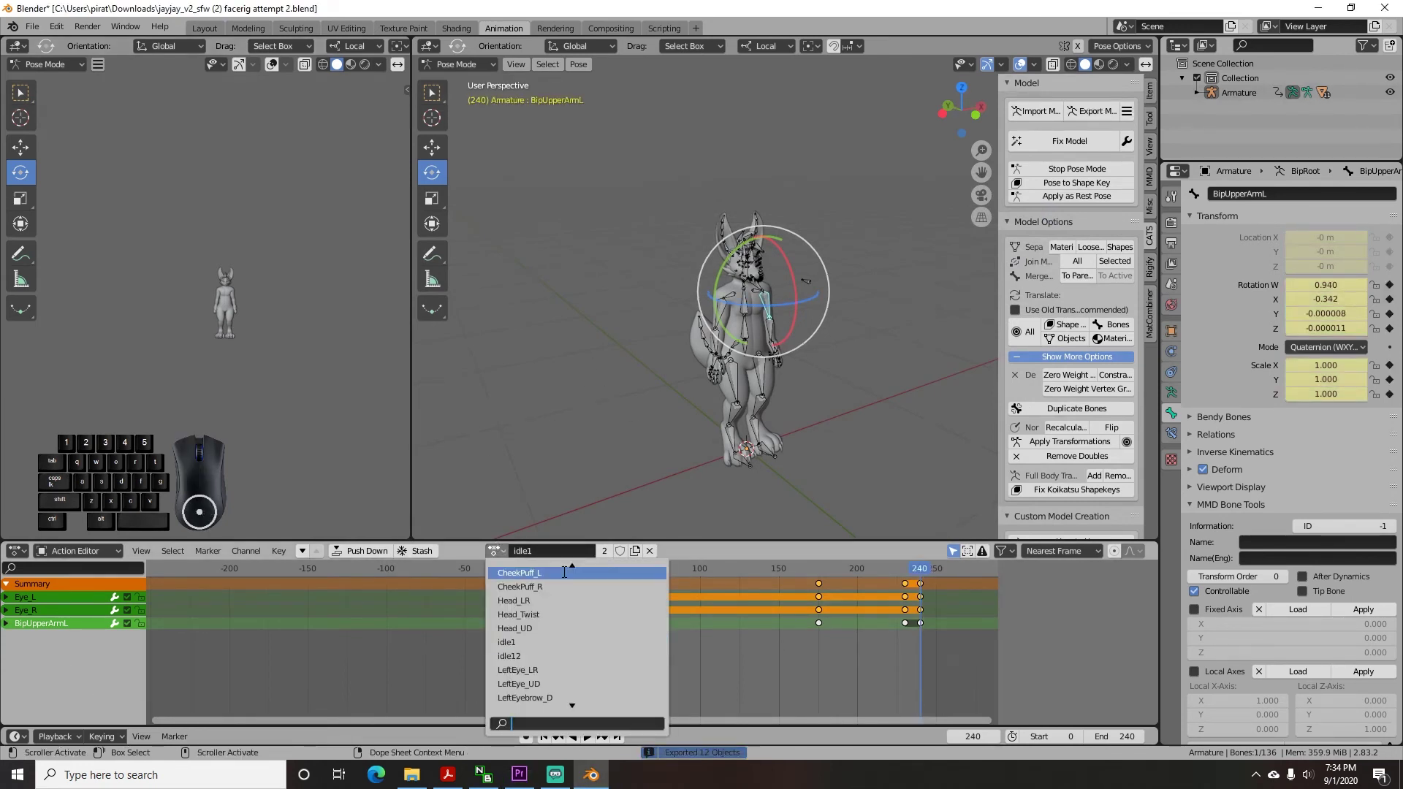
pyautogui.scroll(-20, 564, 572)
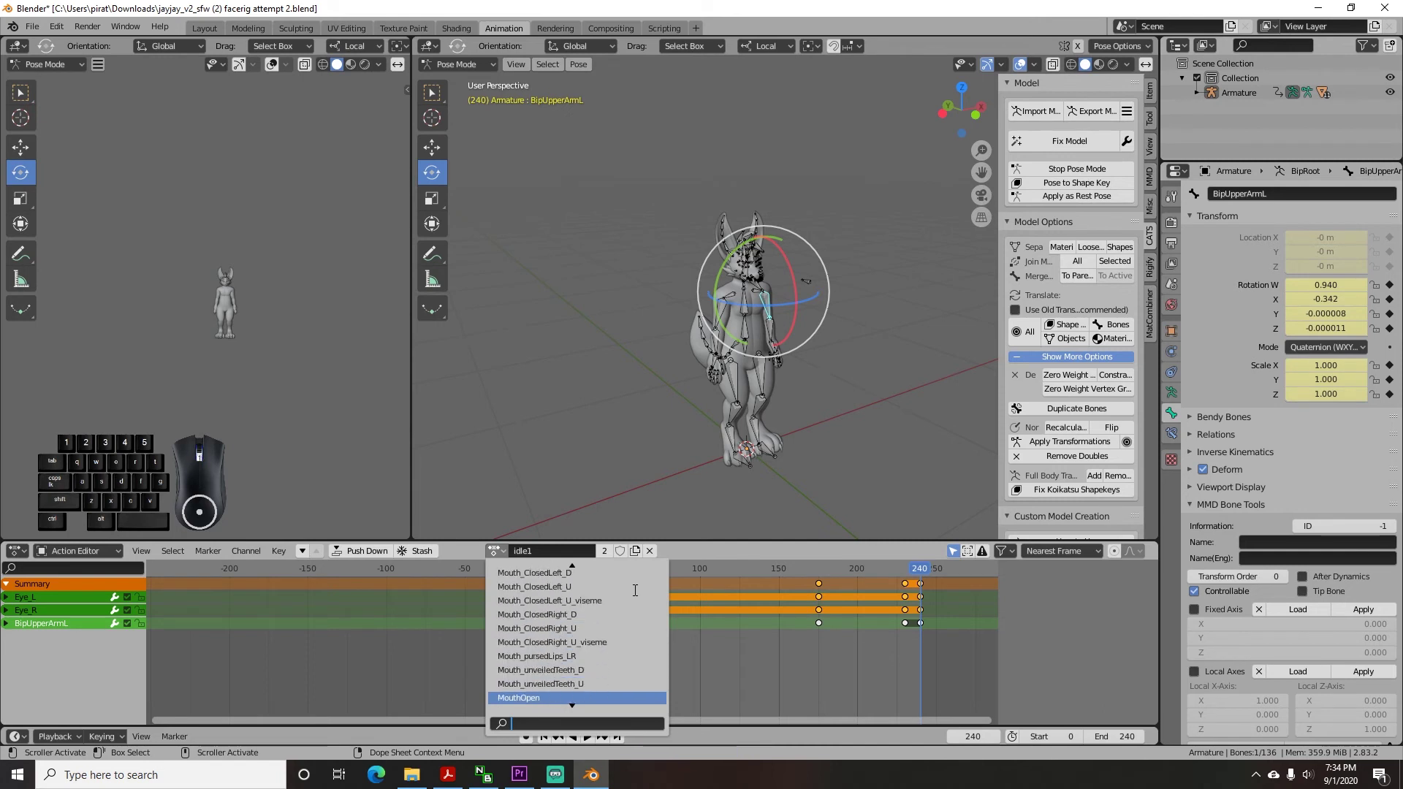
pyautogui.scroll(-2, 635, 590)
pyautogui.hotkey('alt', 'Tab')
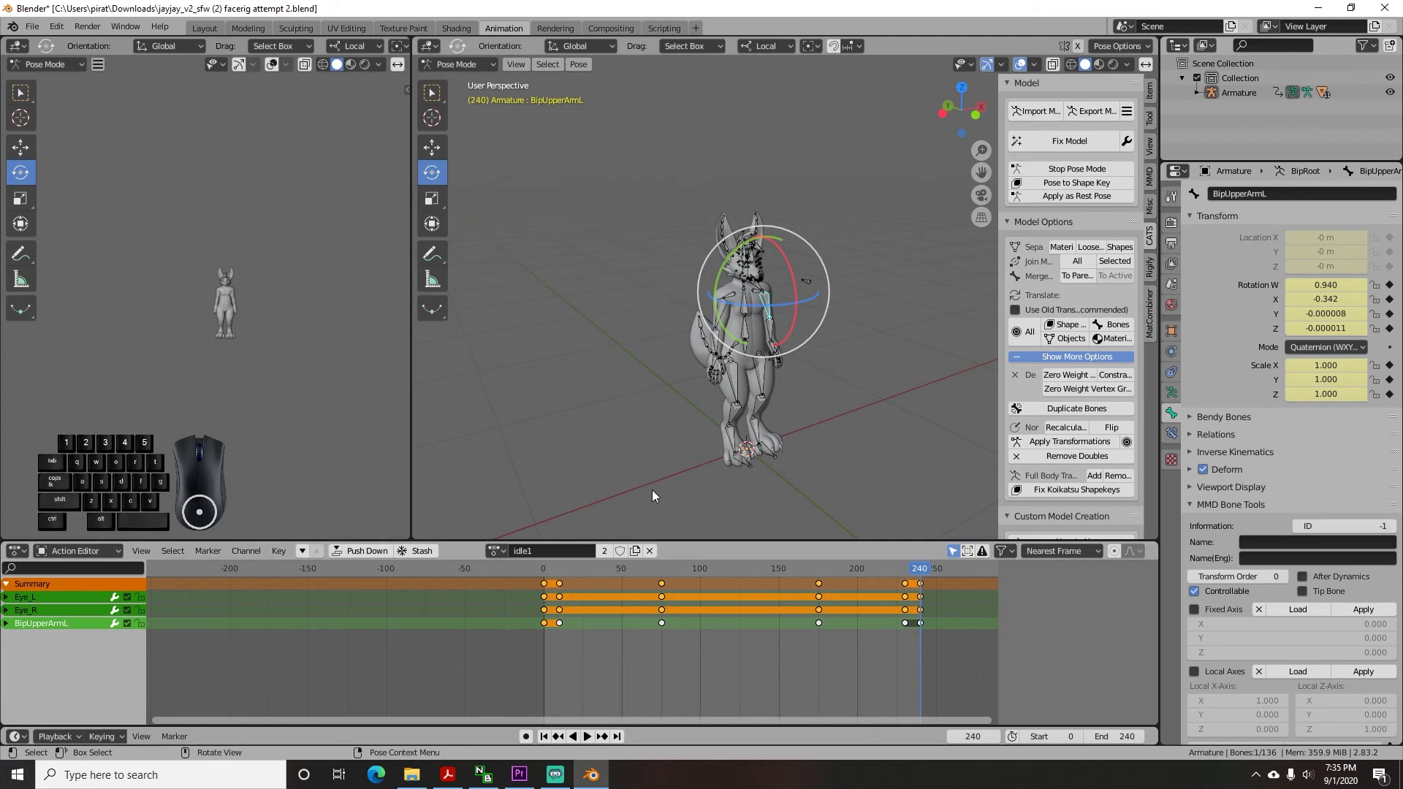
pyautogui.press('space')
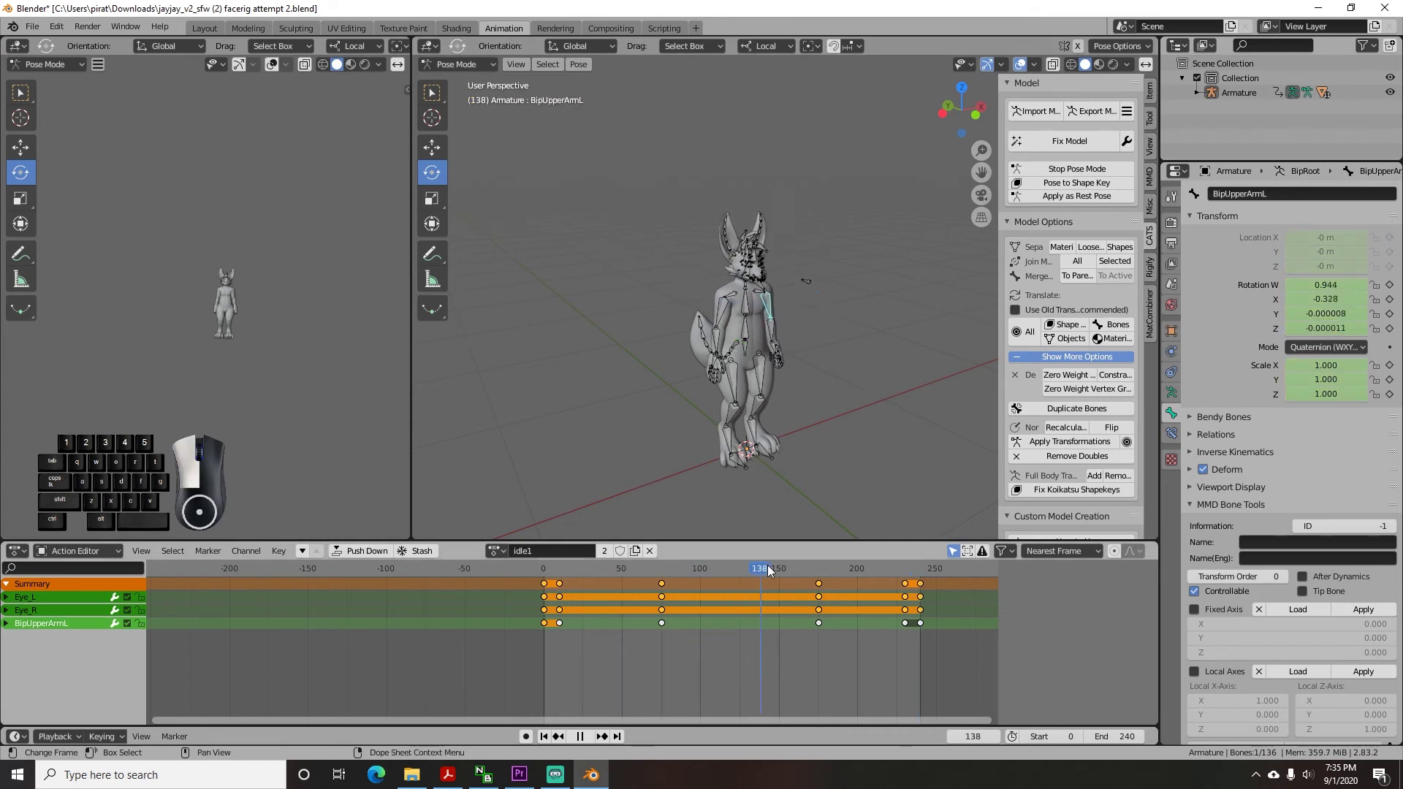
# Step: Stop the playback, set the scene's end frame to 30 and load the LeftEye_LR action in the Action Editor
pyautogui.press('Escape')
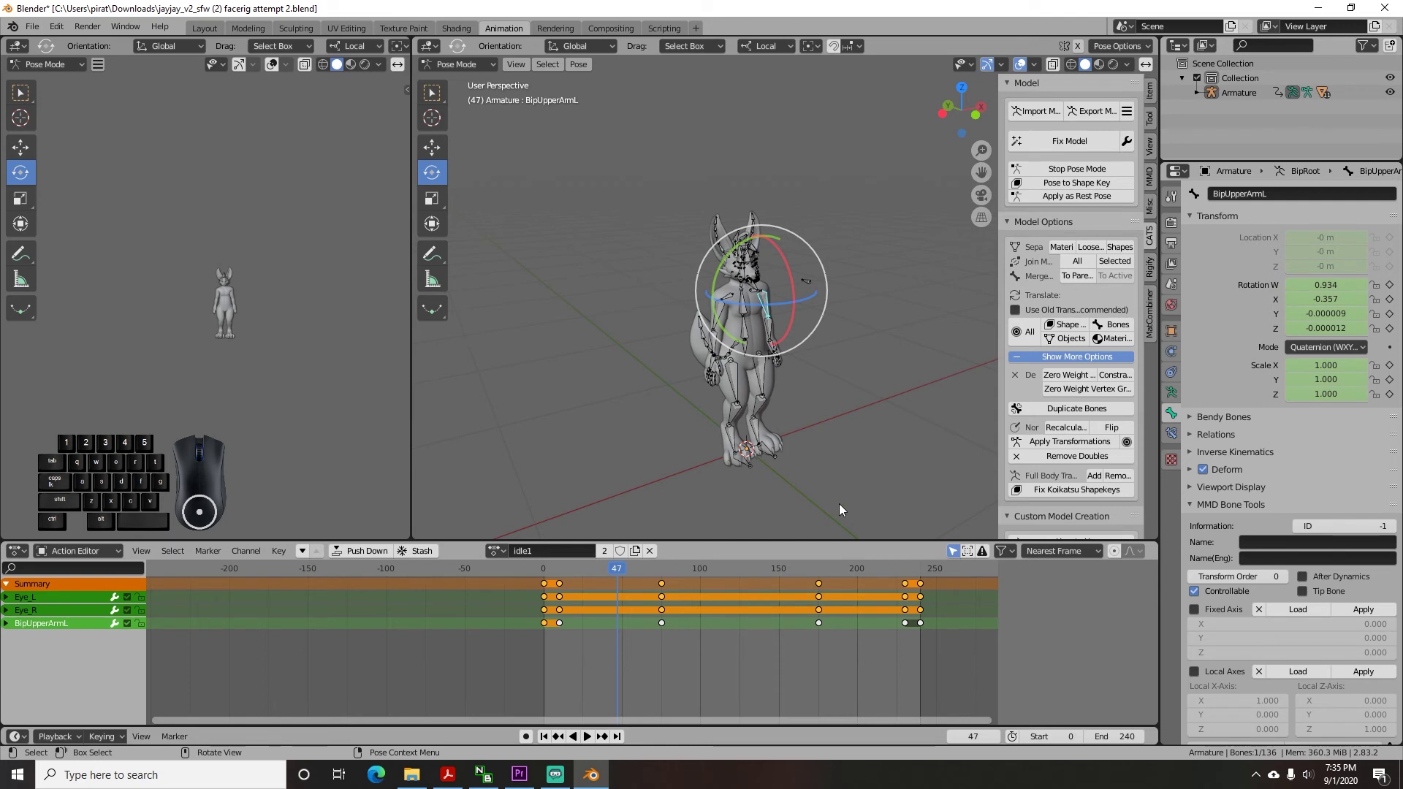
pyautogui.click(1127, 737)
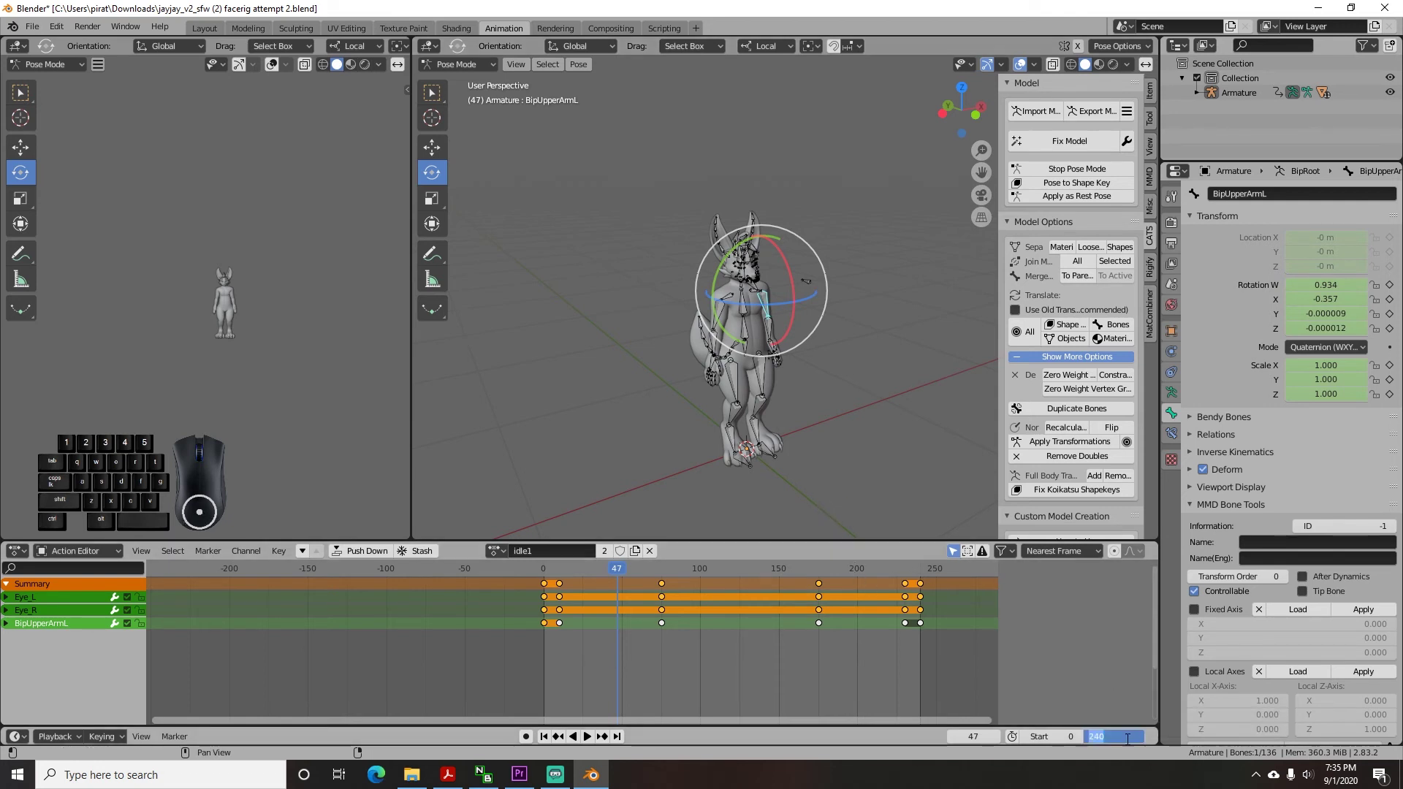
pyautogui.press('Return')
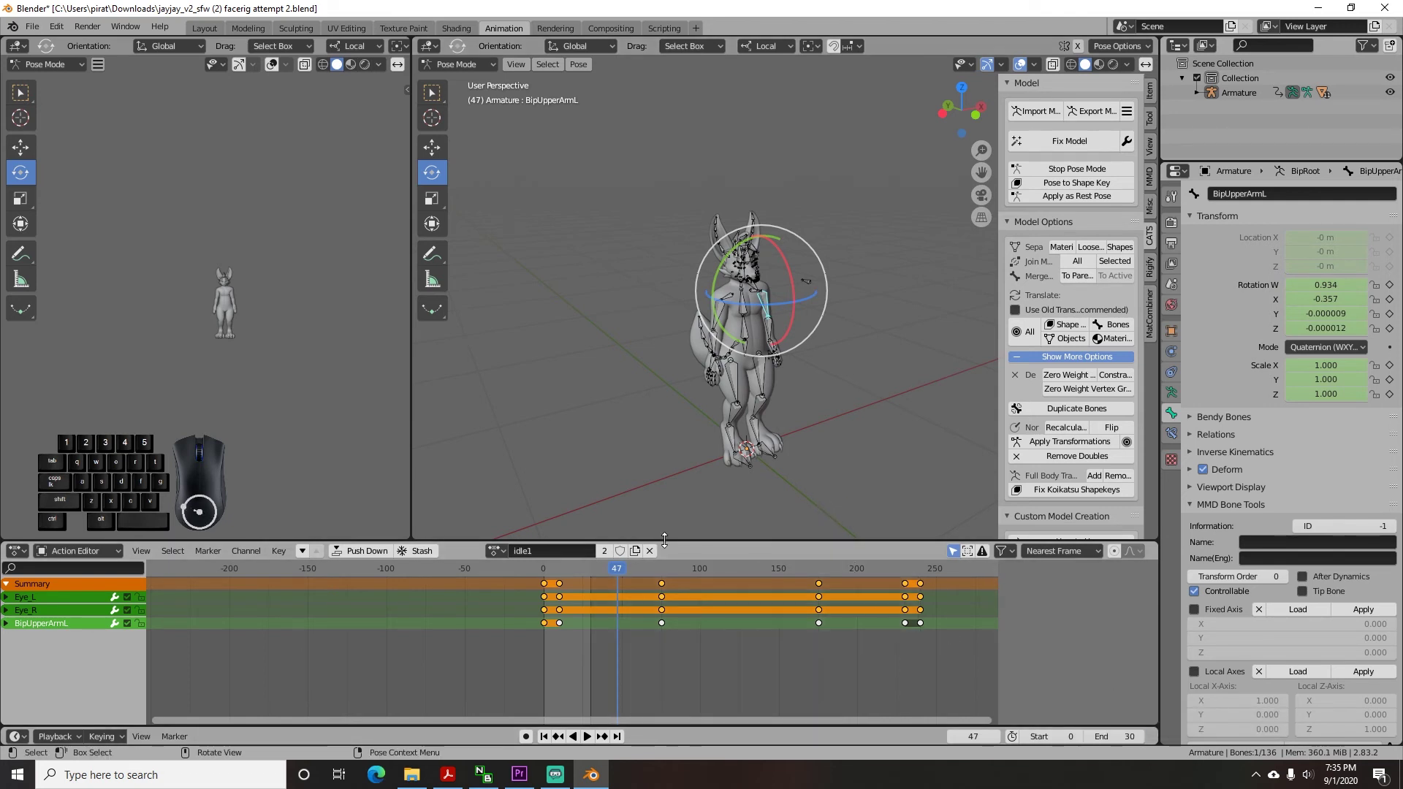
pyautogui.click(496, 551)
pyautogui.click(530, 669)
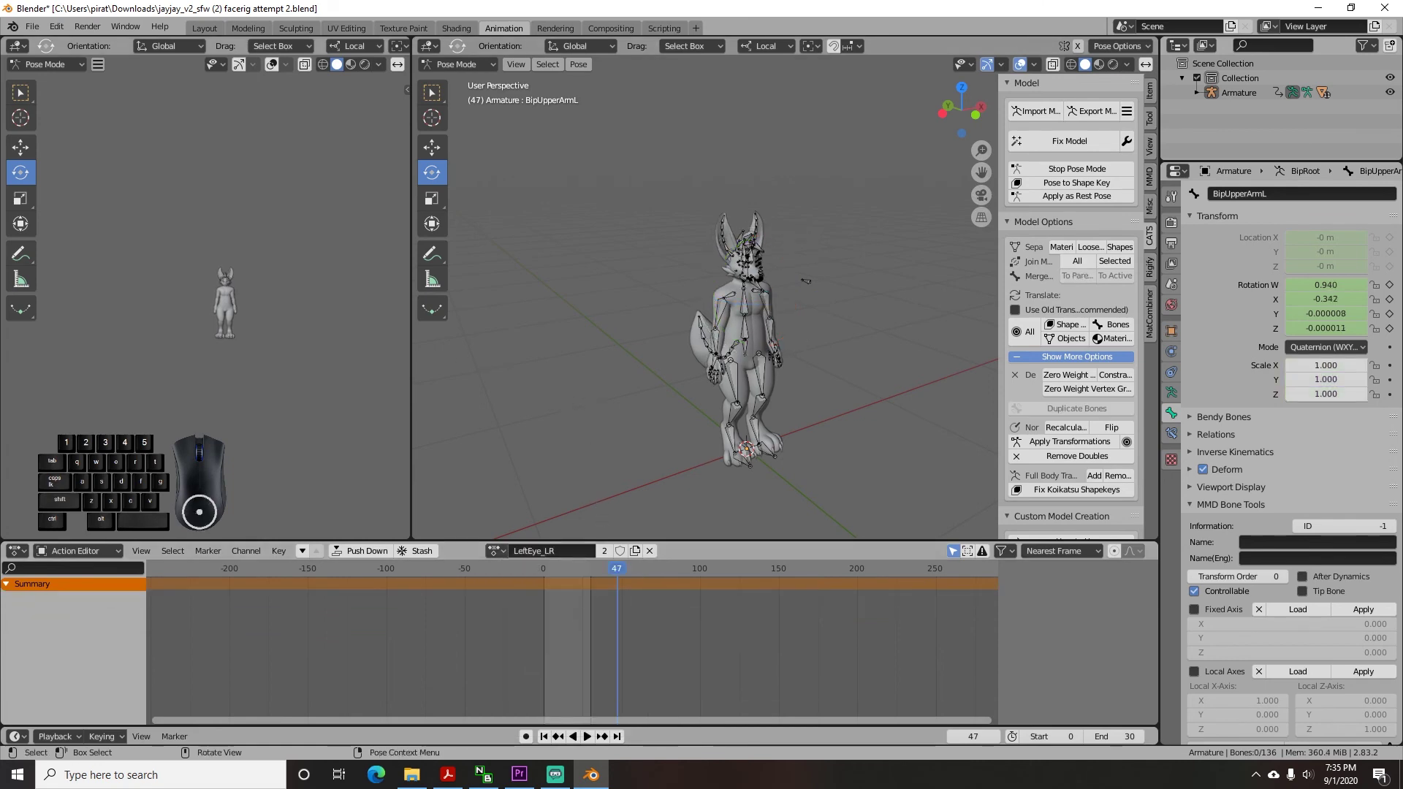
# Step: Switch to File Explorer and launch the ImportWizard.exe shortcut from the facerig test folder
pyautogui.click(412, 774)
pyautogui.click(683, 178)
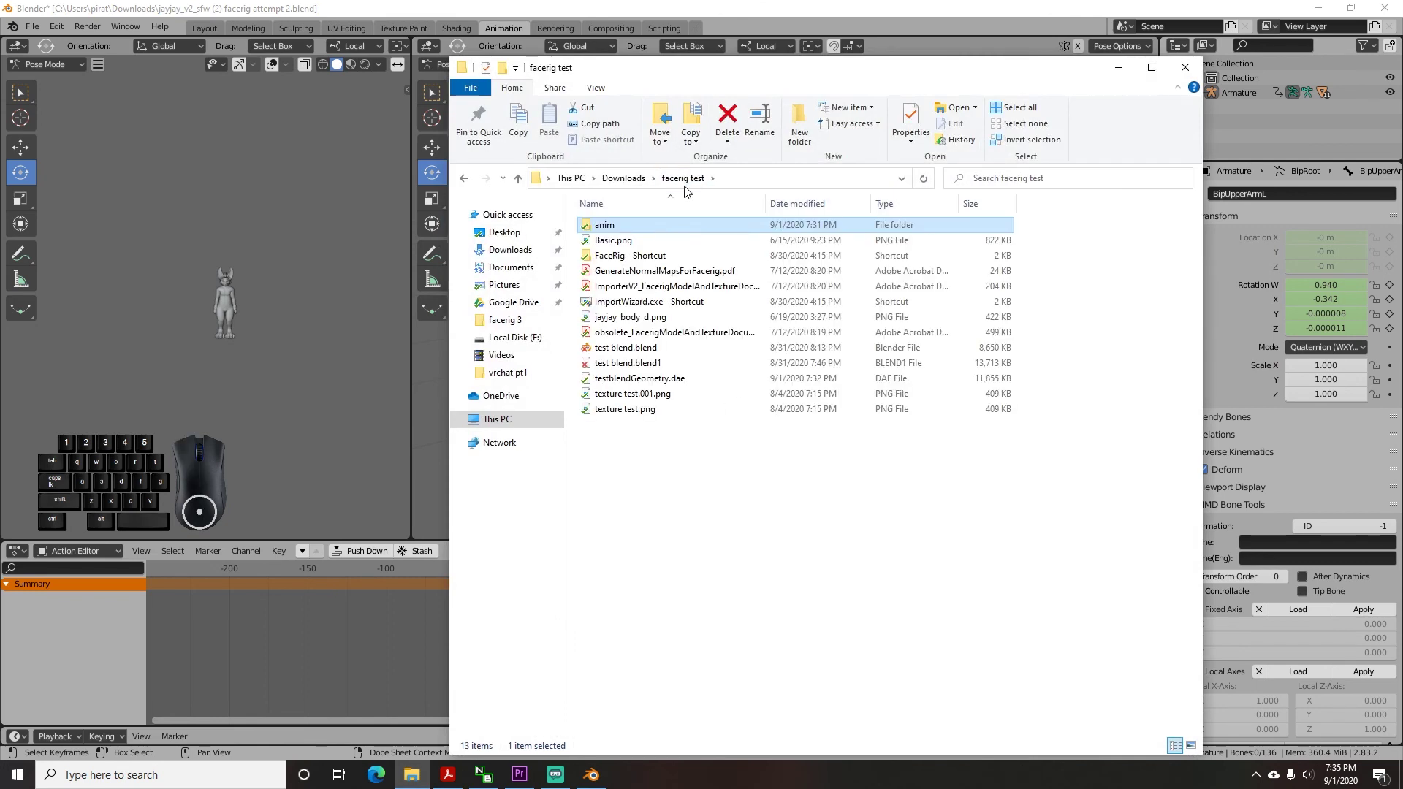
pyautogui.doubleClick(666, 302)
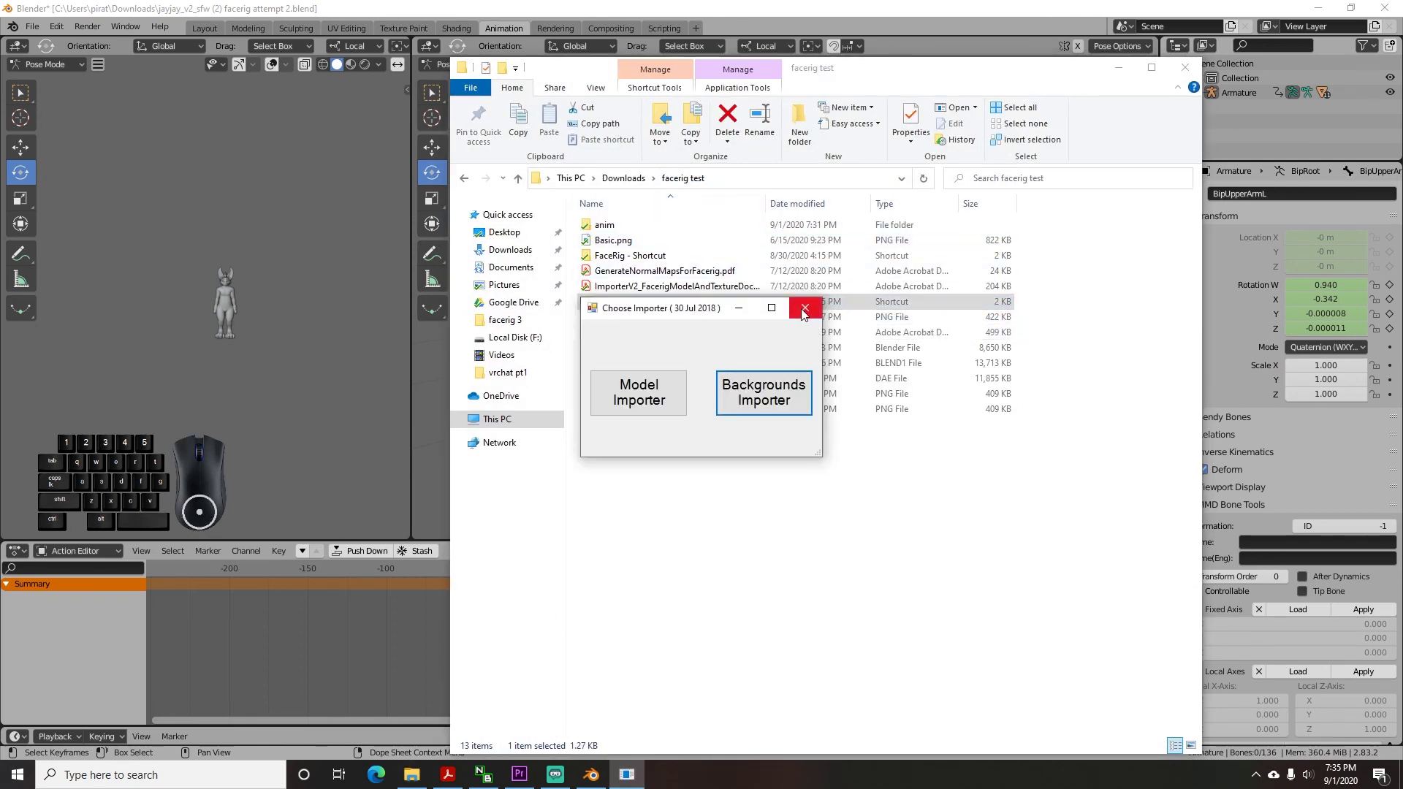